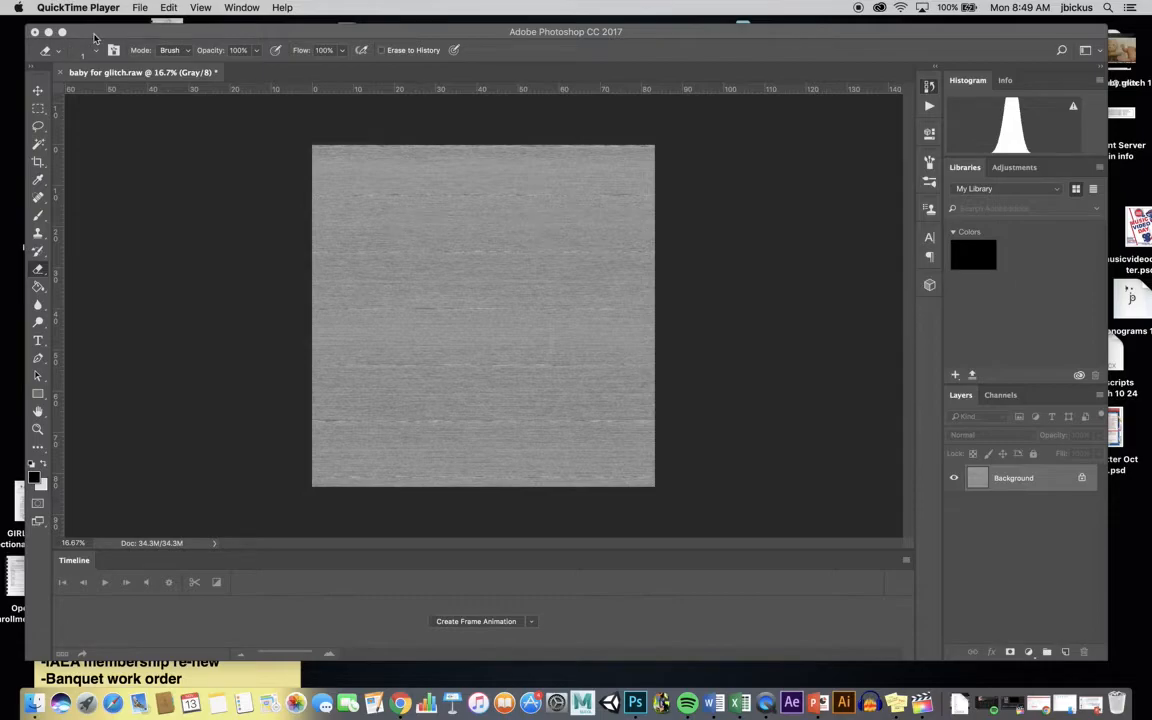
# Move the Photoshop window aside and open the NEW folder inside the Recruitment video 2017 folder on the desktop.
pyautogui.click(121, 80)
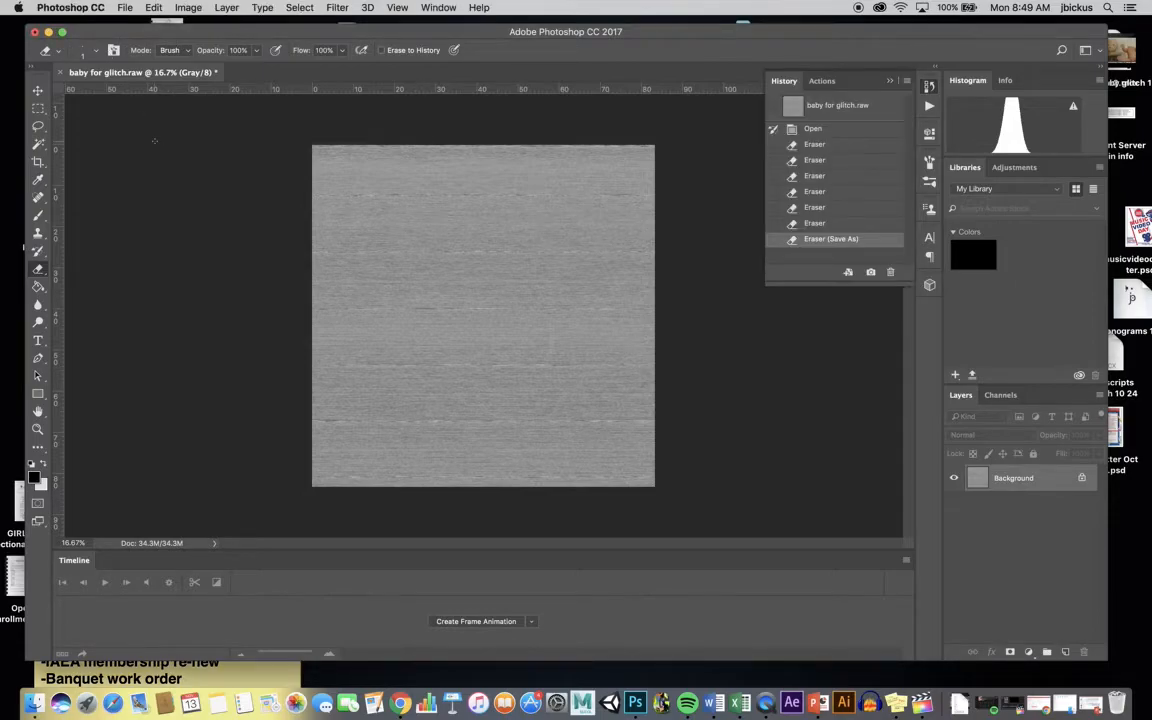
pyautogui.moveTo(95, 30); pyautogui.dragTo(83, 435)
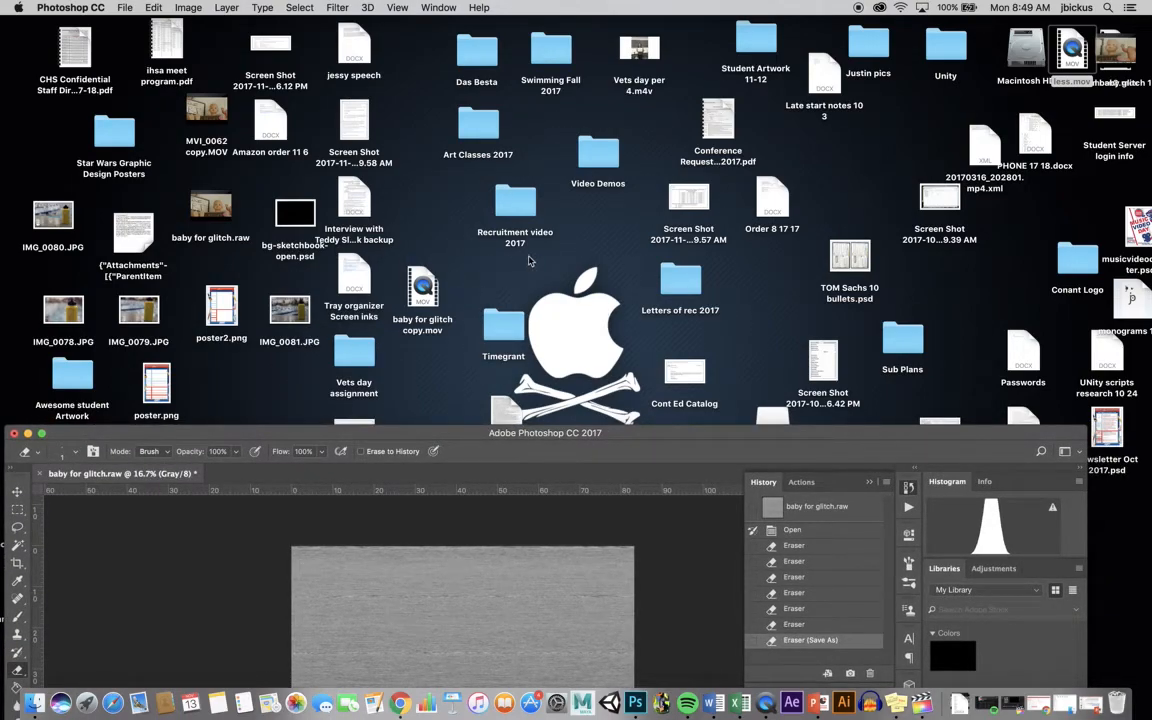
pyautogui.click(521, 205)
pyautogui.doubleClick(521, 205)
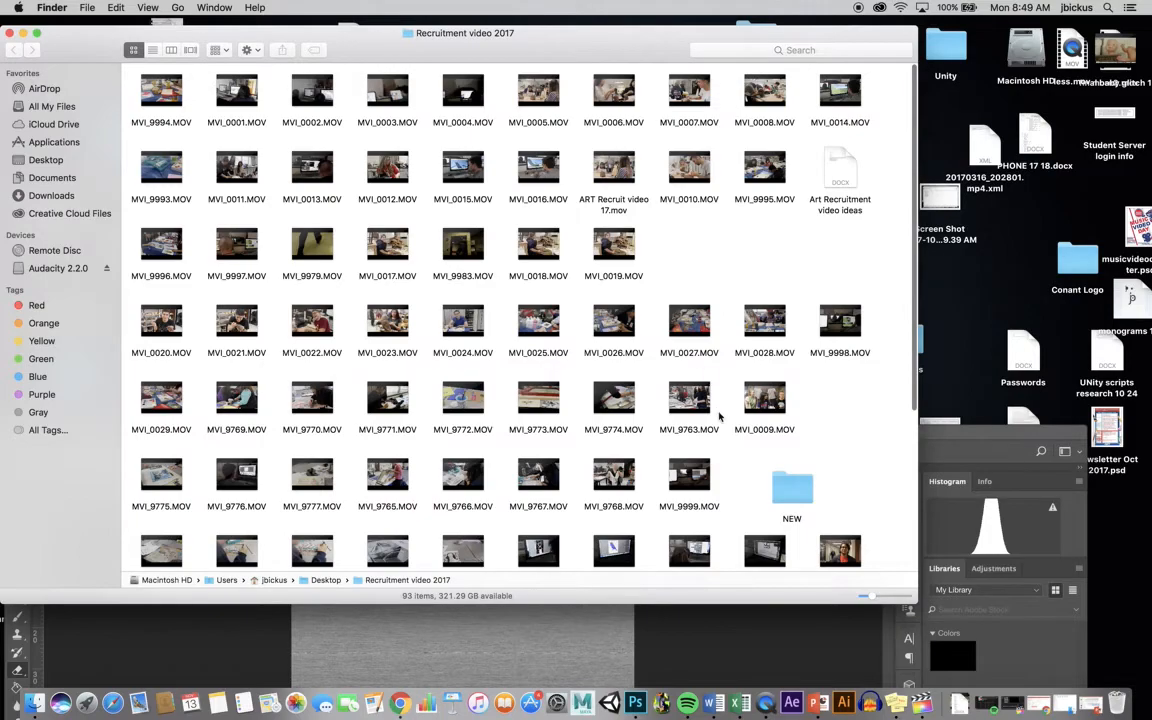
pyautogui.click(793, 494)
pyautogui.doubleClick(793, 492)
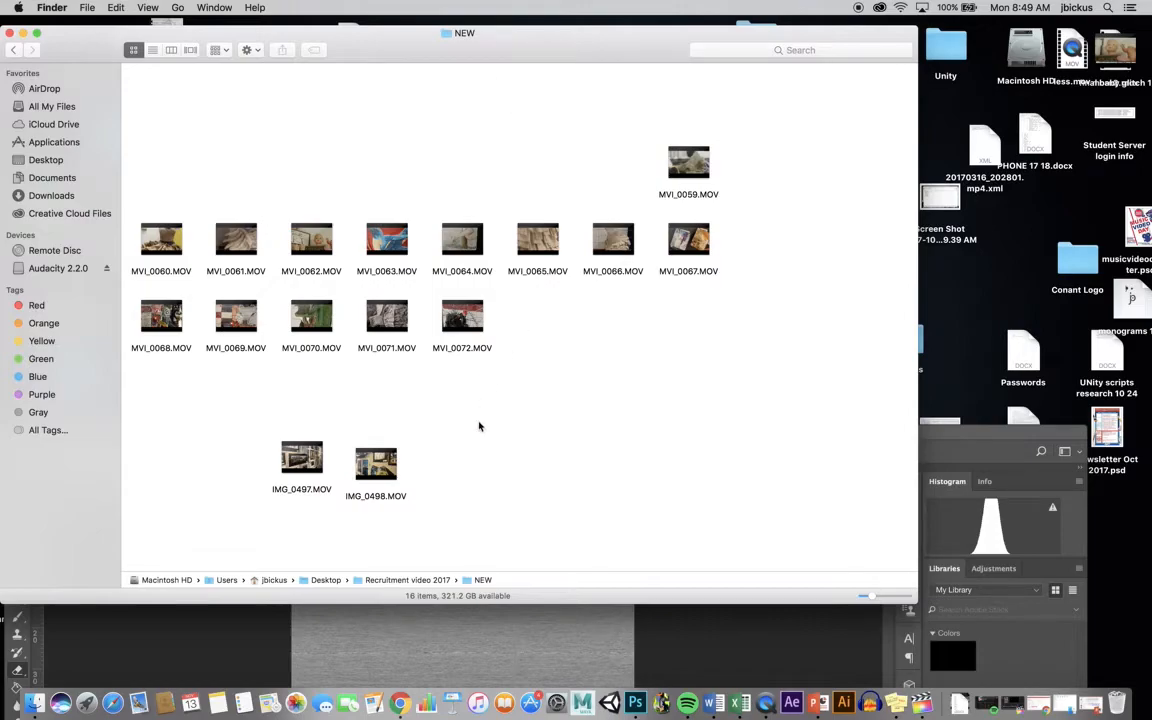
# Duplicate IMG_0497.MOV, move the copy onto the desktop, and close the folder window.
pyautogui.click(301, 458)
pyautogui.moveTo(330, 30); pyautogui.dragTo(600, 227)
pyautogui.moveTo(587, 653); pyautogui.dragTo(558, 368)
pyautogui.rightClick(558, 366)
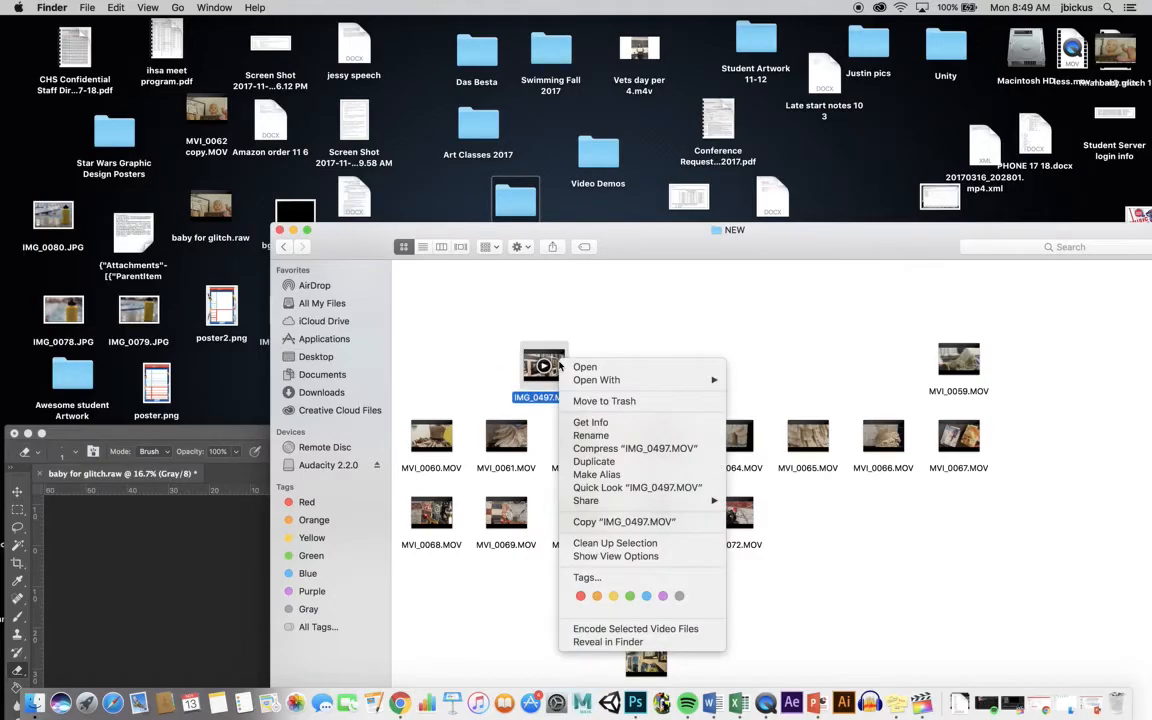
pyautogui.click(594, 461)
pyautogui.moveTo(565, 370); pyautogui.dragTo(347, 225)
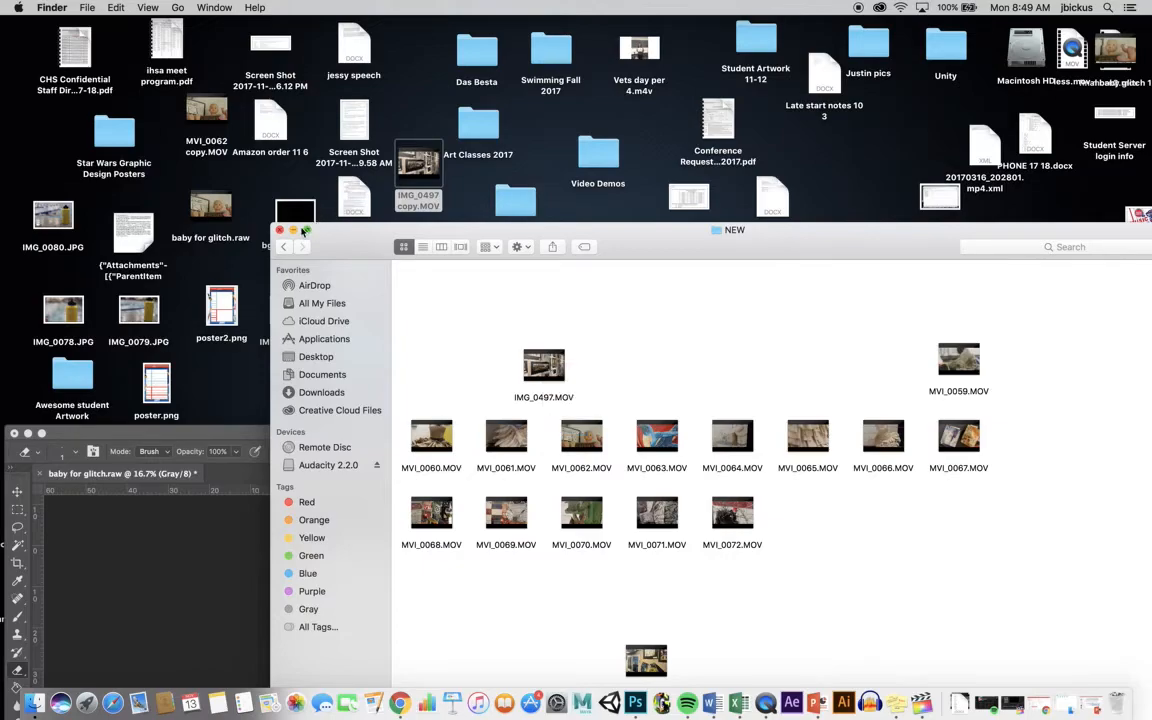
pyautogui.click(279, 231)
pyautogui.moveTo(418, 170); pyautogui.dragTo(432, 96)
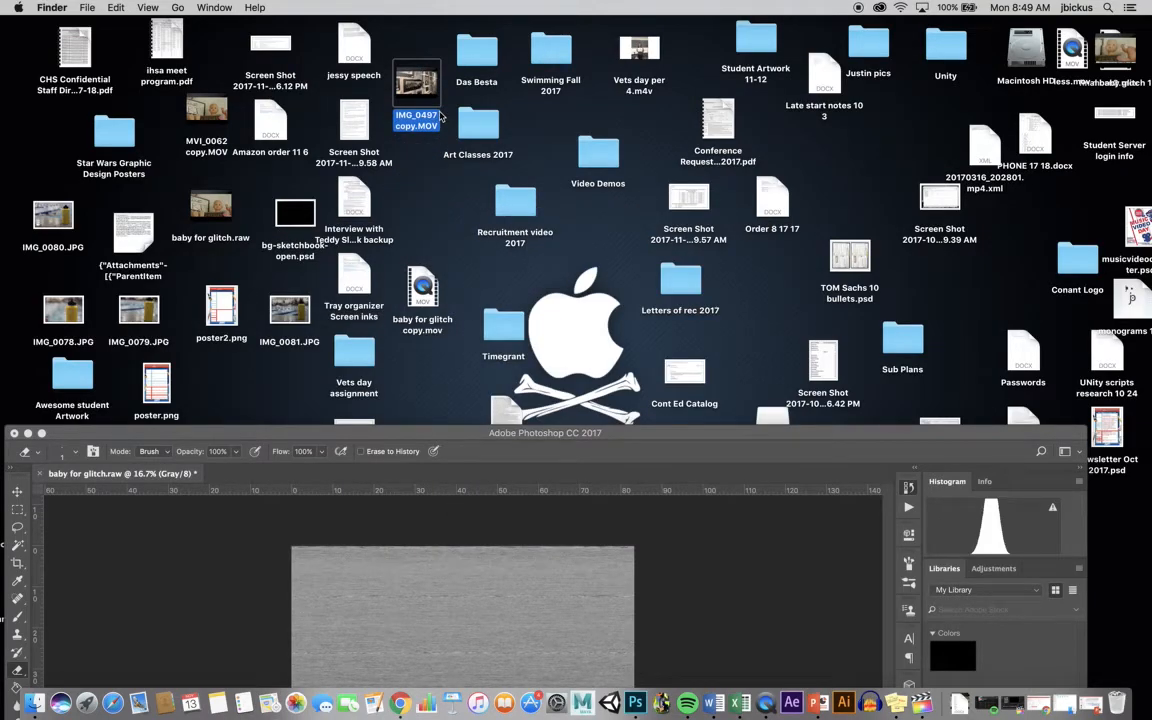
# Duplicate the desktop copy IMG_0497 copy.MOV and name the new duplicate "show for glitch".
pyautogui.rightClick(425, 105)
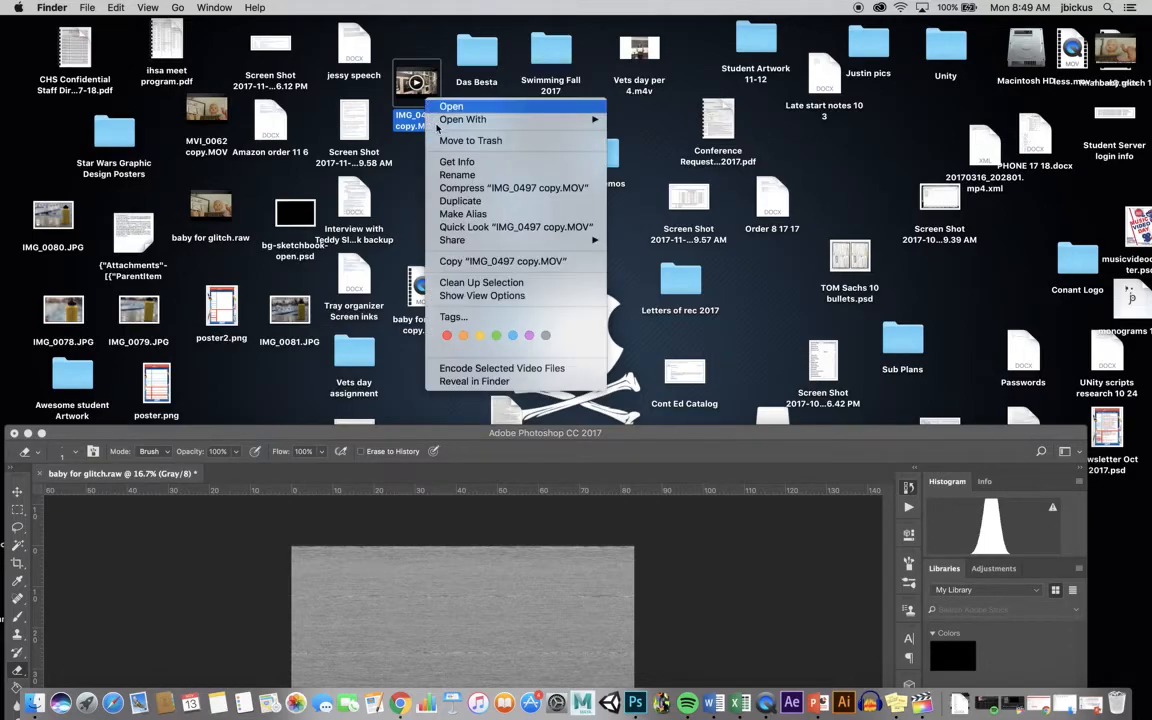
pyautogui.click(463, 208)
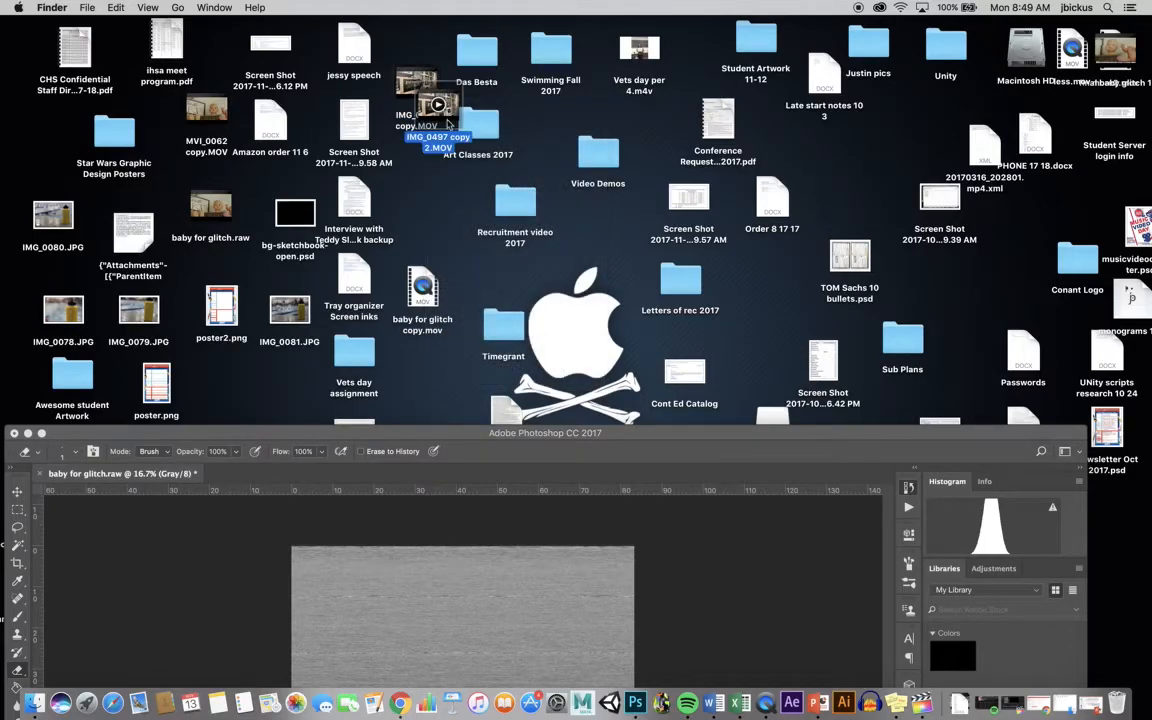
pyautogui.click(436, 221)
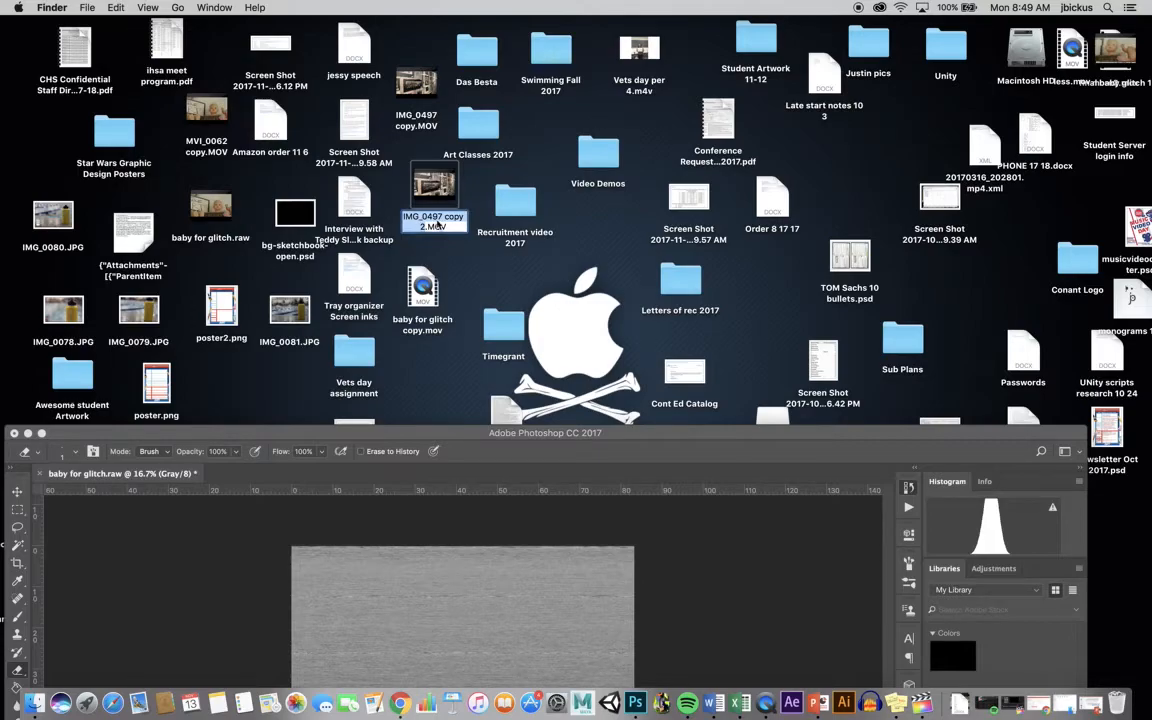
pyautogui.write('show')
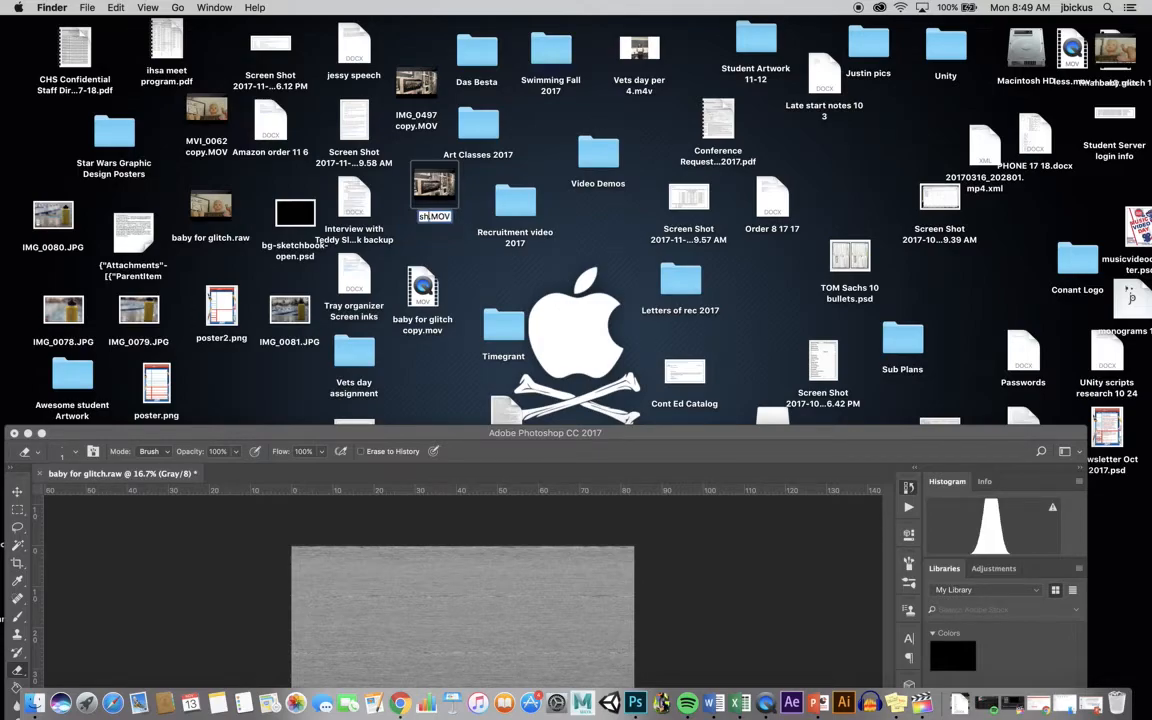
pyautogui.write(' for glitch')
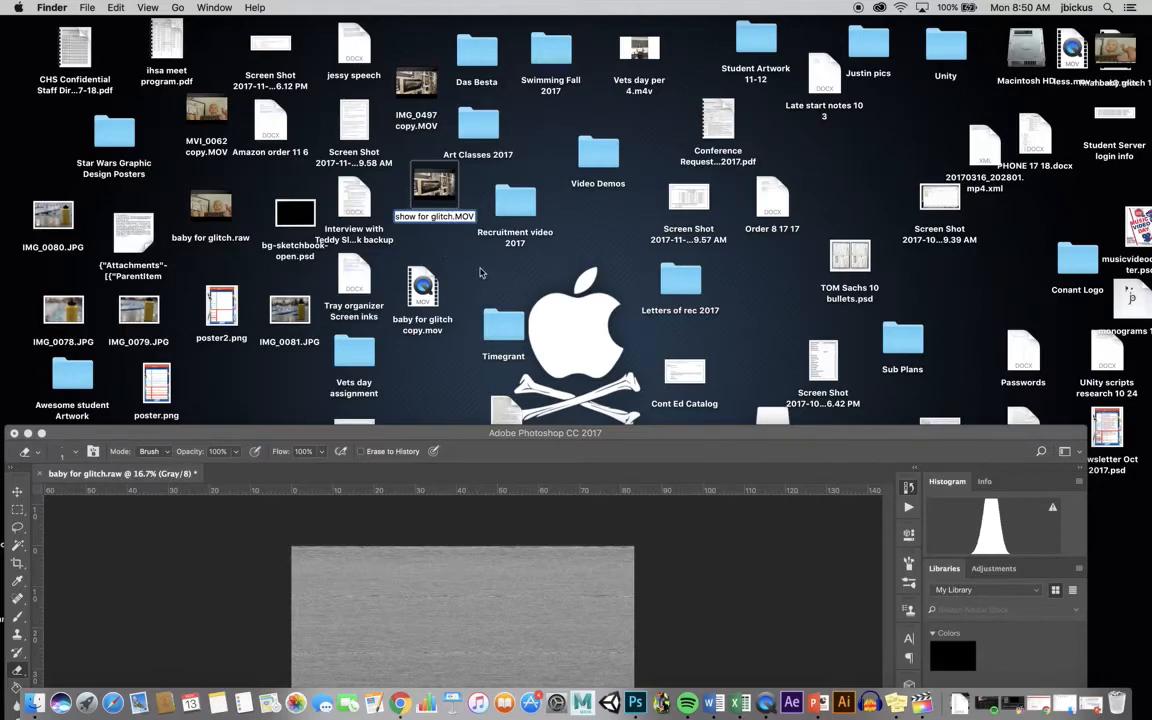
# Change the extension of the "show for glitch" file from MOV to raw.
pyautogui.click(452, 203)
pyautogui.click(450, 200)
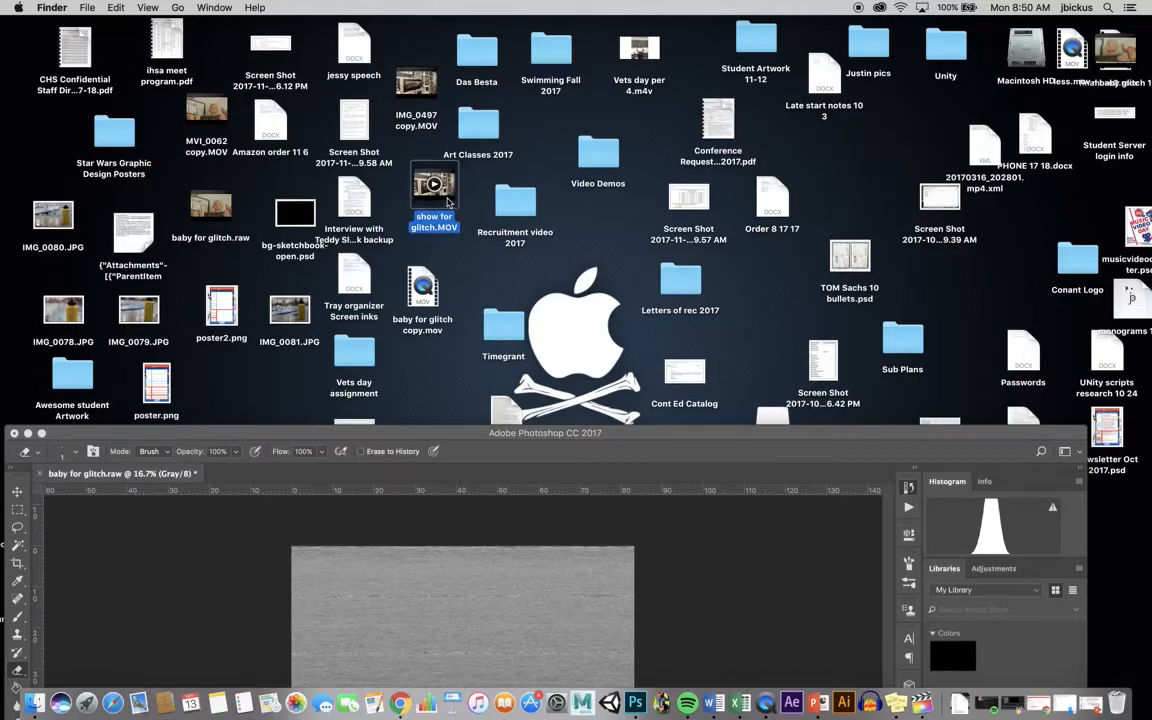
pyautogui.rightClick(449, 198)
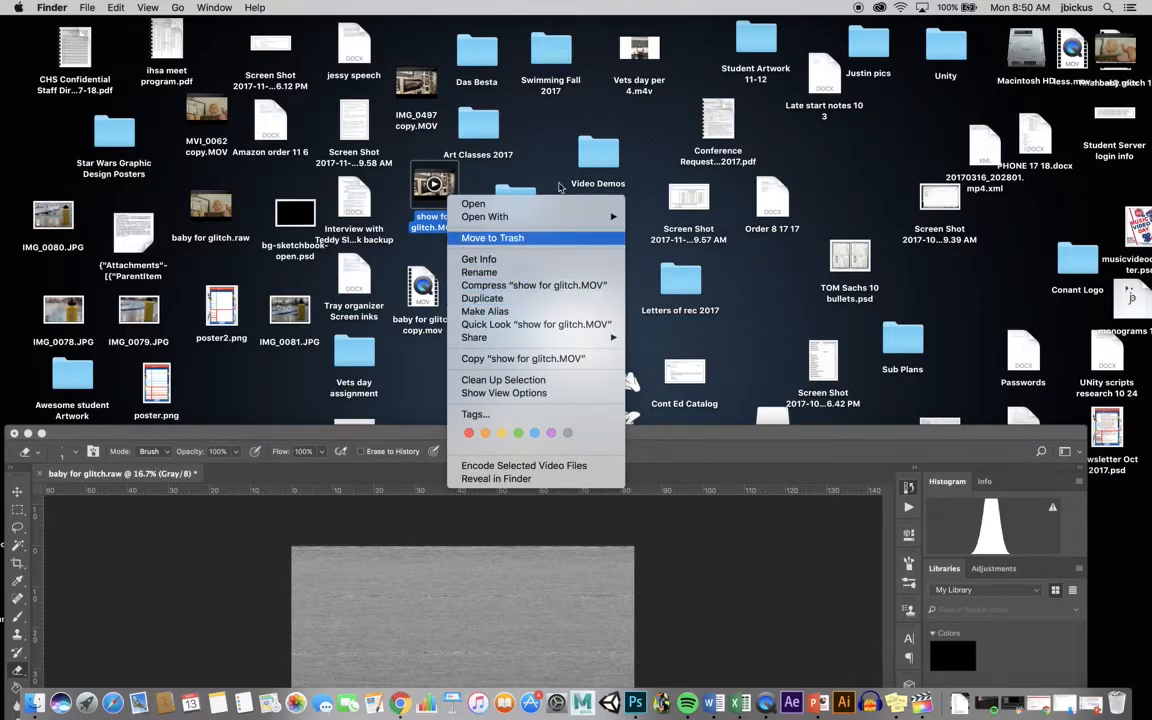
pyautogui.click(479, 272)
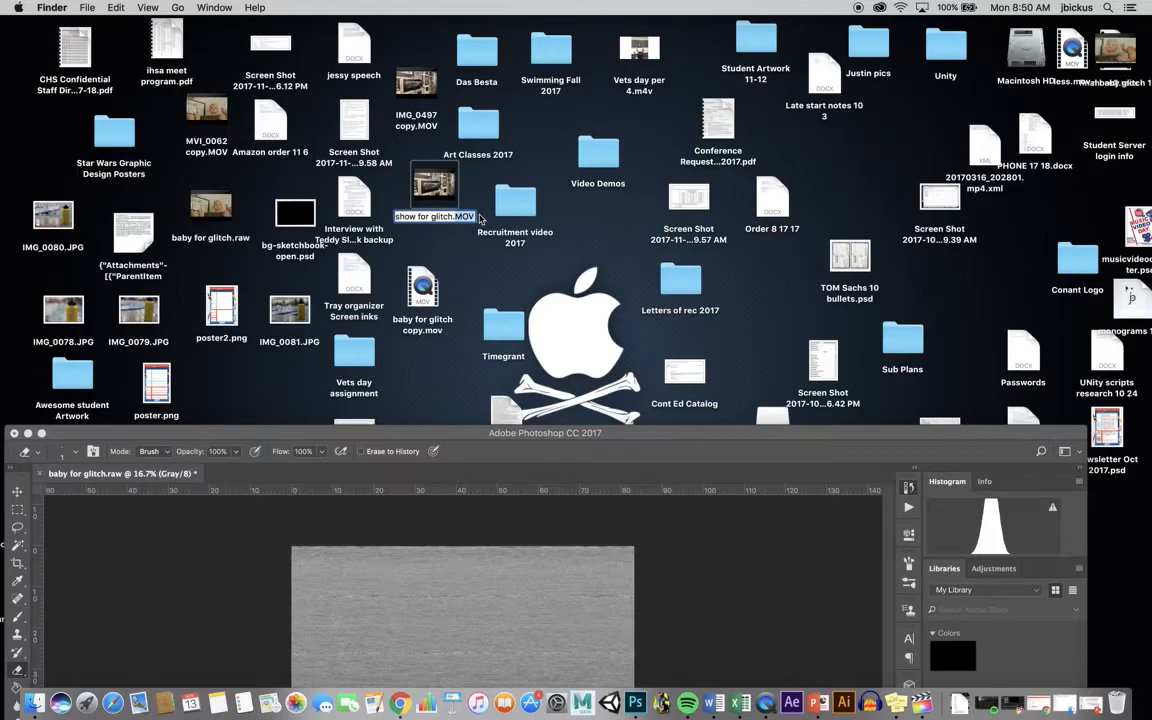
pyautogui.press('Right')
pyautogui.press('BackSpace')
pyautogui.press('BackSpace')
pyautogui.press('BackSpace')
pyautogui.write('raw')
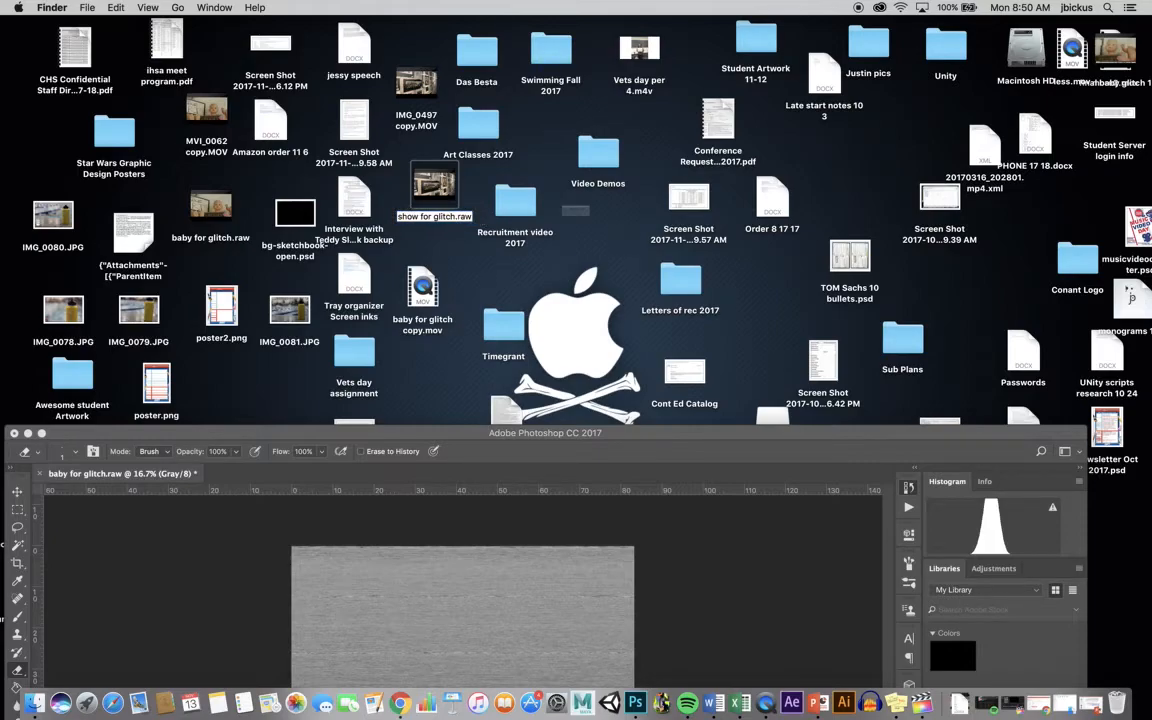
pyautogui.press('Return')
pyautogui.click(675, 245)
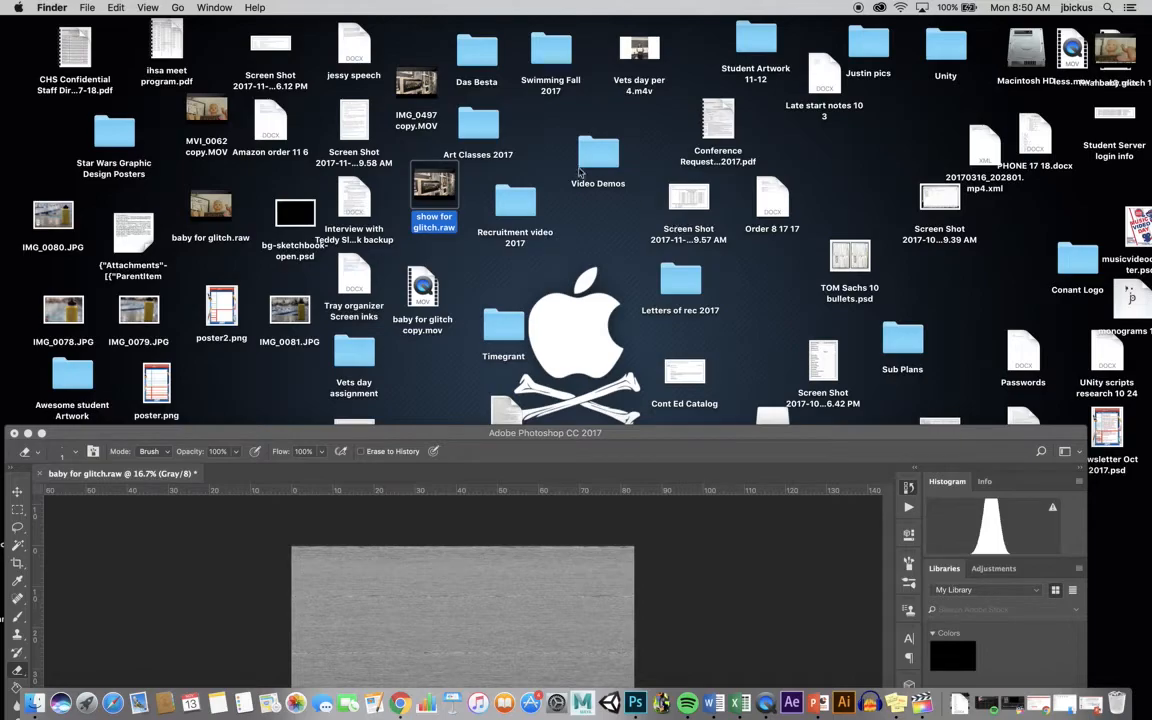
# Open "show for glitch.raw" in Photoshop with the default raw options.
pyautogui.moveTo(453, 190)
pyautogui.moveTo(453, 183); pyautogui.dragTo(634, 710)
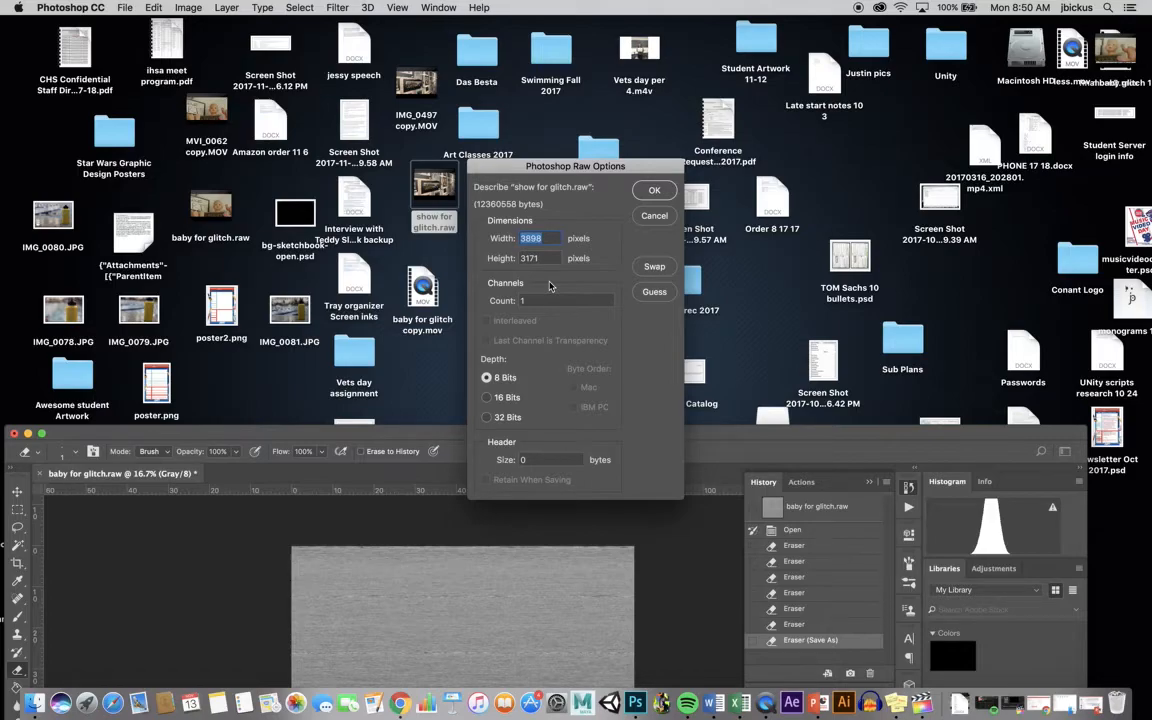
pyautogui.click(655, 190)
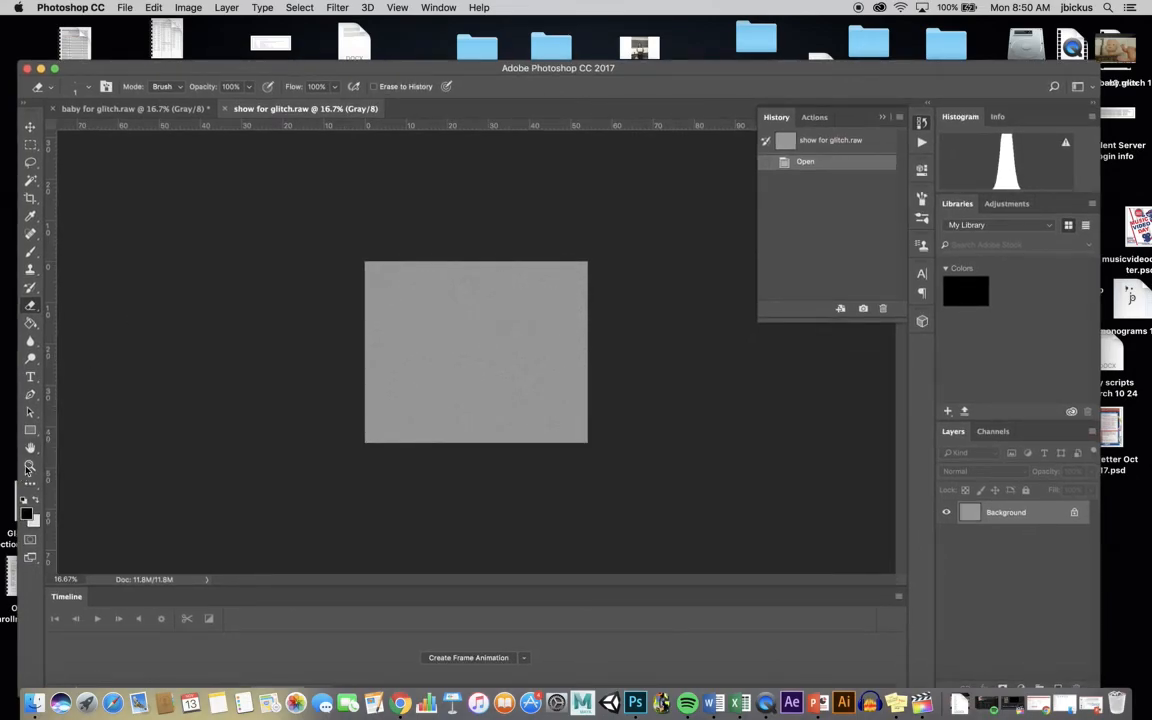
# Select the Eraser tool with a 1 px brush at 100% hardness for the show for glitch image.
pyautogui.click(30, 465)
pyautogui.click(447, 371)
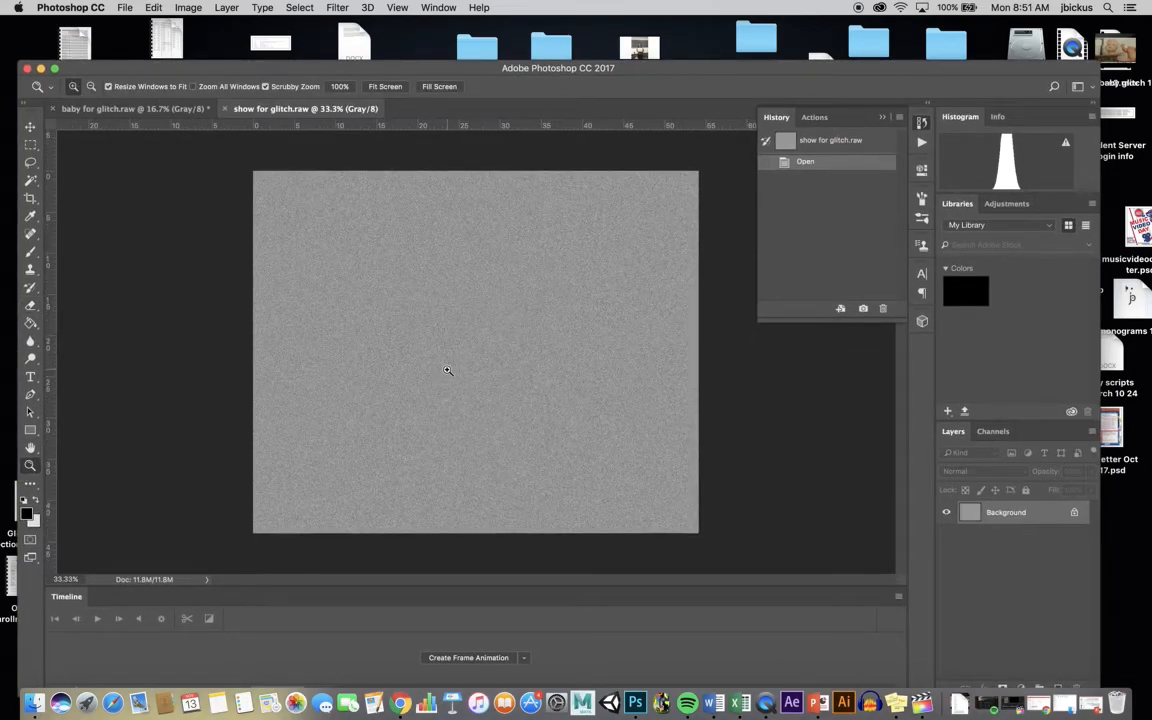
pyautogui.click(31, 307)
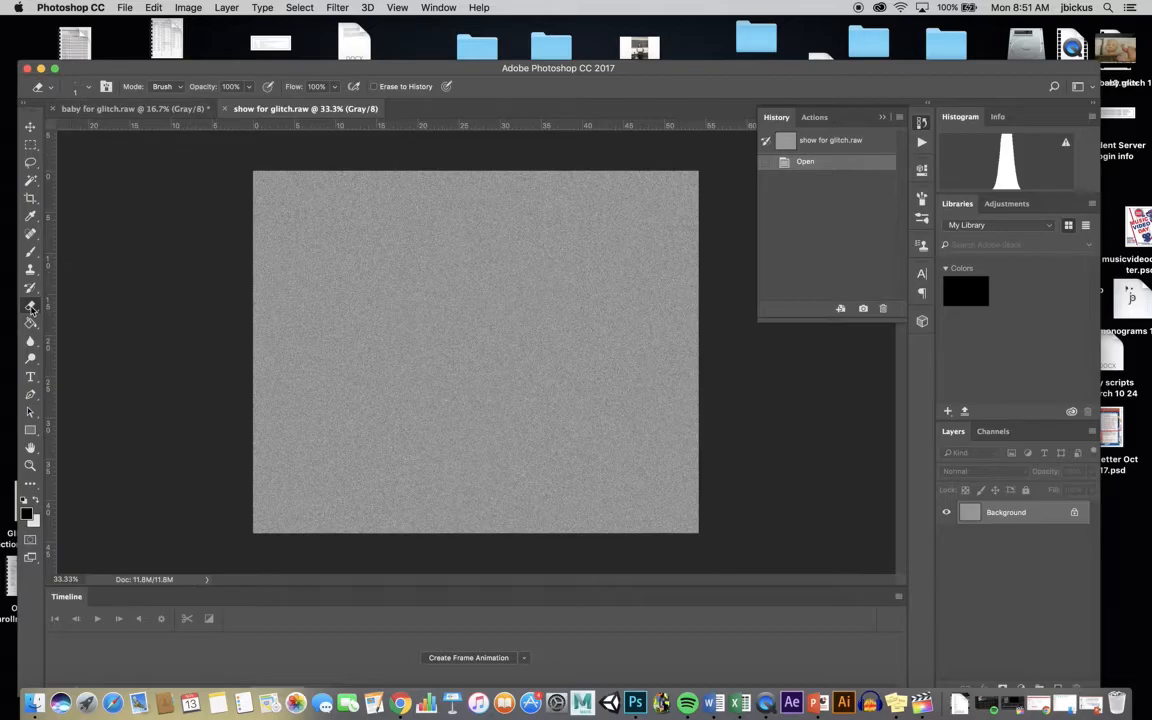
pyautogui.click(80, 87)
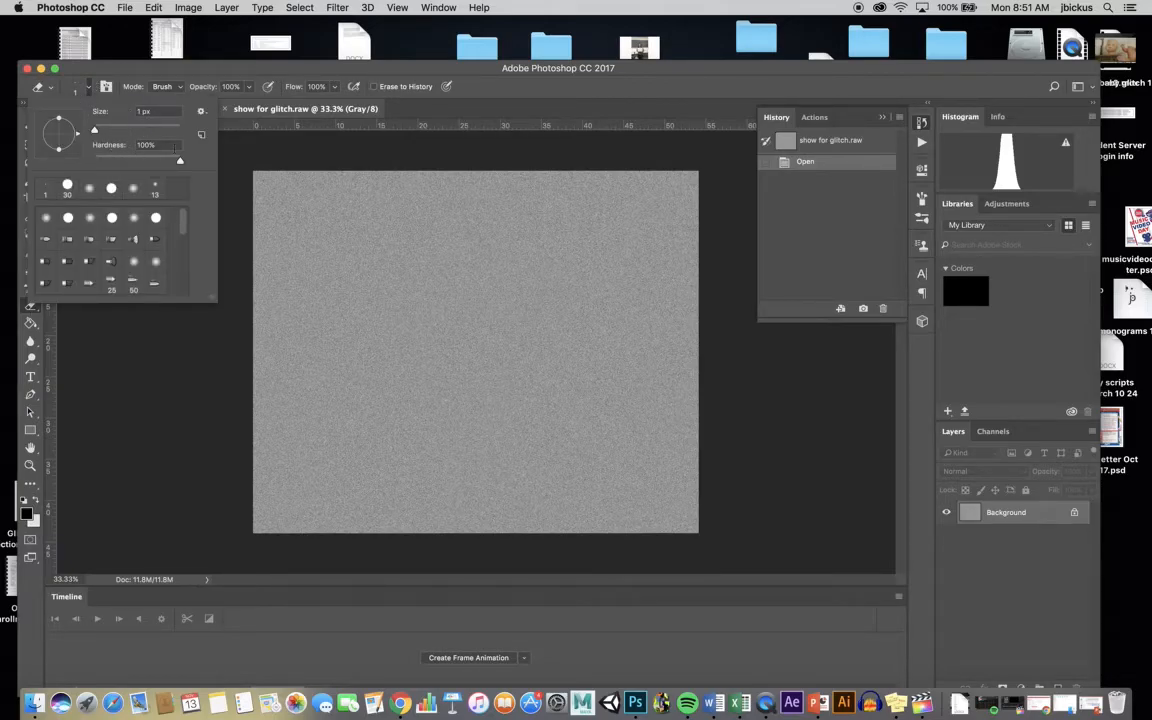
pyautogui.click(230, 108)
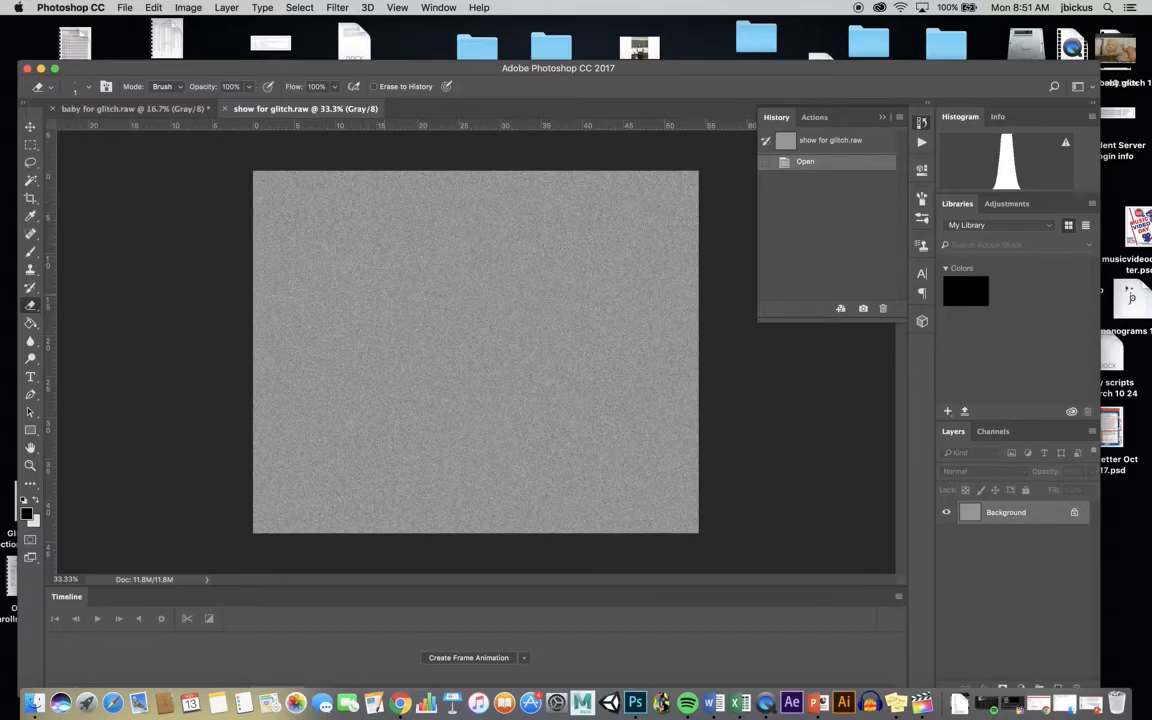
# Erase many thin strokes across the grey noise image with the 1 px eraser.
pyautogui.click(472, 335)
pyautogui.click(642, 355)
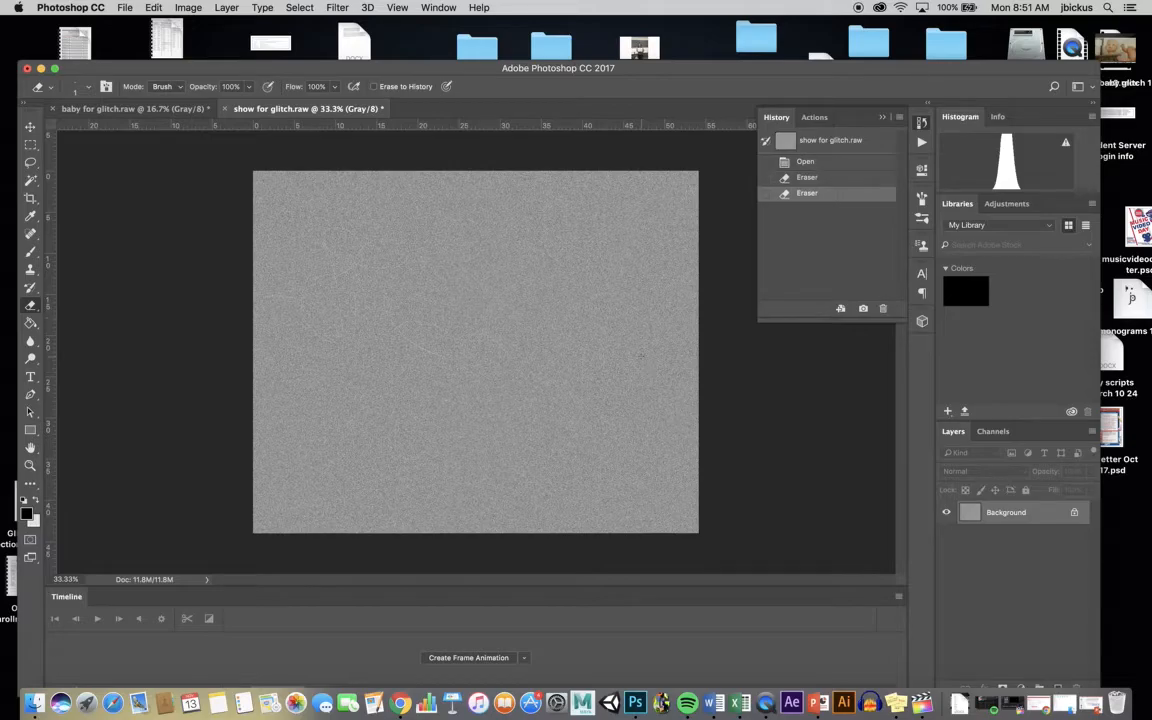
pyautogui.click(690, 182)
pyautogui.click(689, 197)
pyautogui.click(689, 211)
pyautogui.click(689, 226)
pyautogui.click(689, 241)
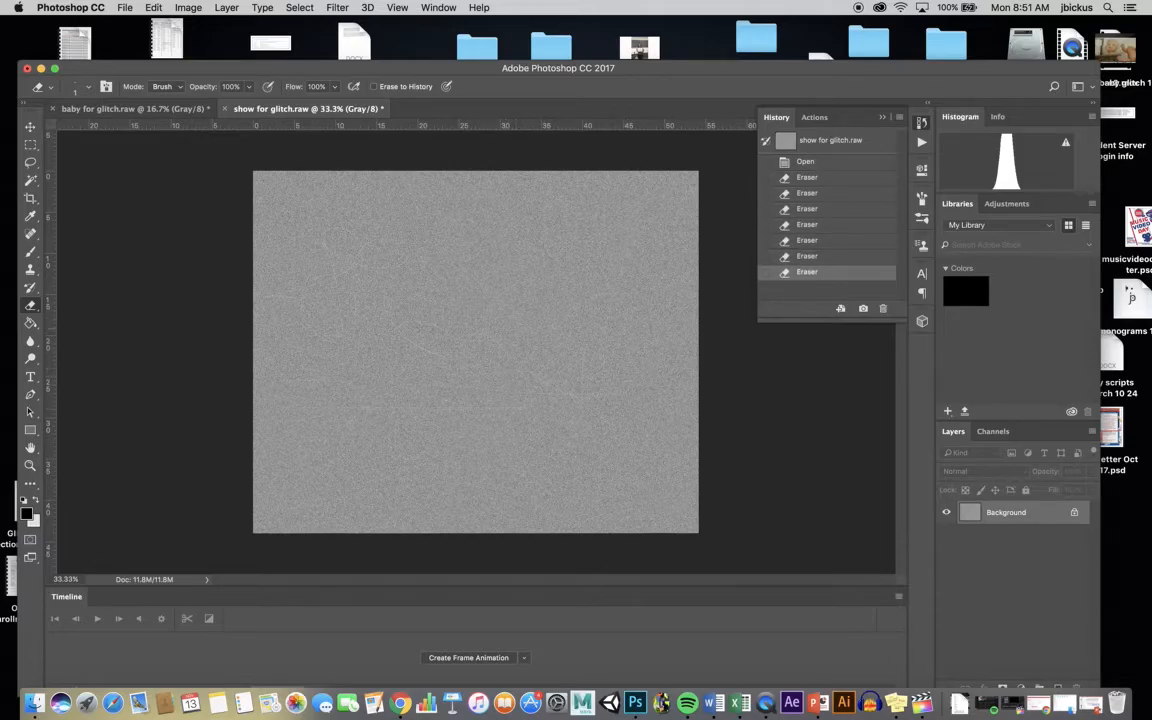
pyautogui.click(689, 256)
pyautogui.click(689, 271)
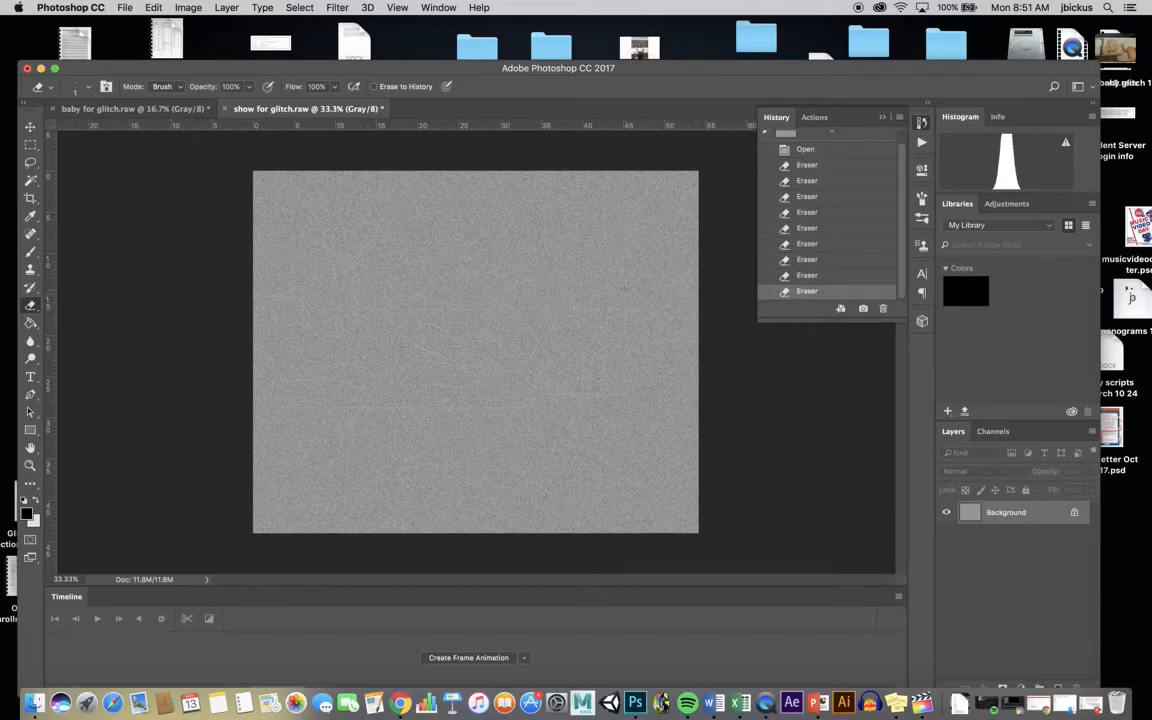
pyautogui.click(689, 286)
pyautogui.rightClick(563, 472)
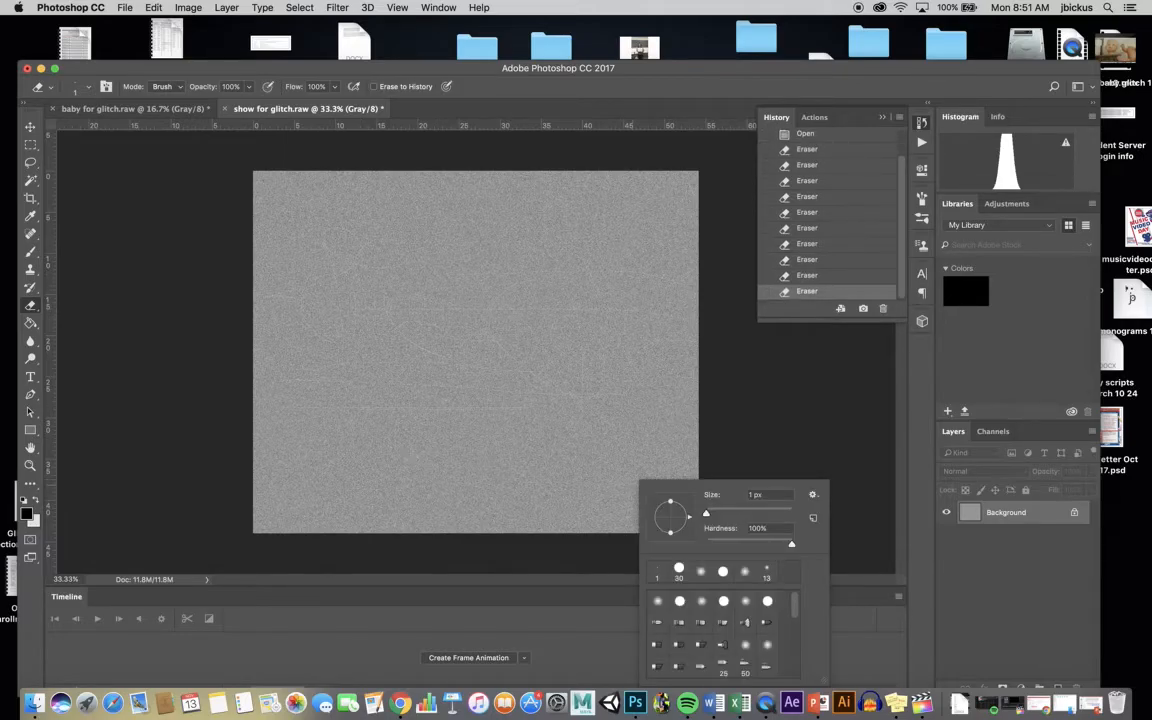
pyautogui.click(982, 381)
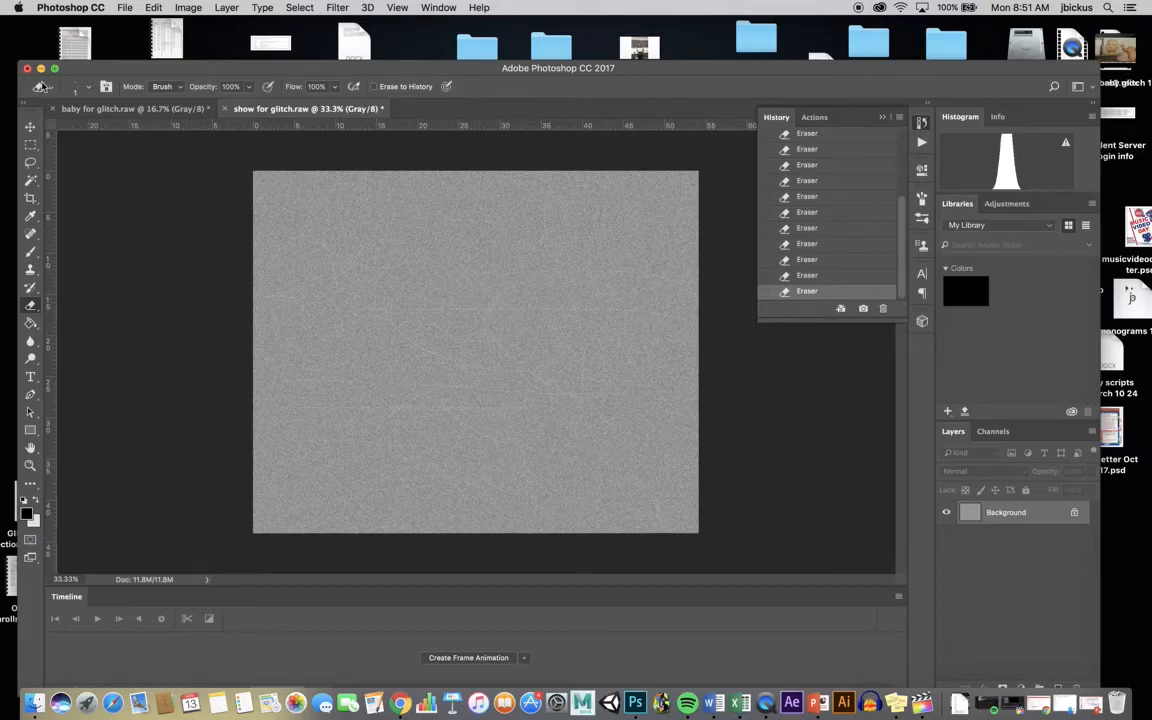
# Start saving the edited image under a new name, "show glitched 1", on the Desktop.
pyautogui.moveTo(80, 69); pyautogui.dragTo(94, 42)
pyautogui.click(120, 7)
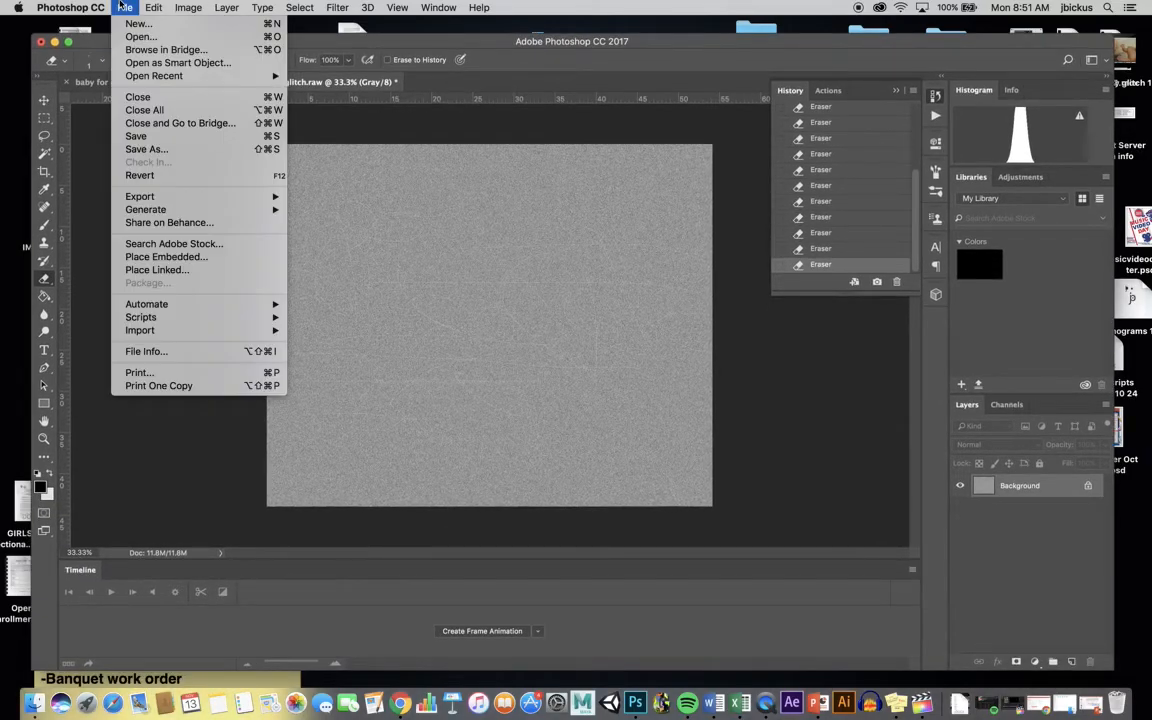
pyautogui.click(168, 149)
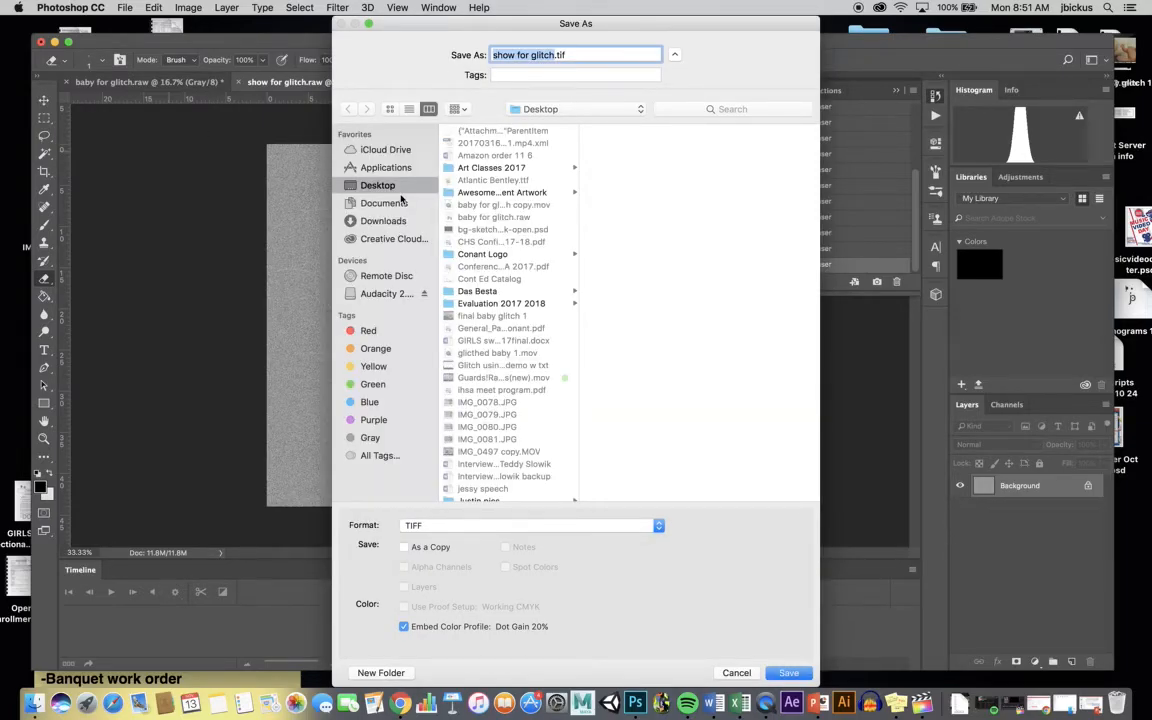
pyautogui.click(553, 56)
pyautogui.press('BackSpace')
pyautogui.press('BackSpace')
pyautogui.press('BackSpace')
pyautogui.press('BackSpace')
pyautogui.press('BackSpace')
pyautogui.press('BackSpace')
pyautogui.press('BackSpace')
pyautogui.press('BackSpace')
pyautogui.press('BackSpace')
pyautogui.press('BackSpace')
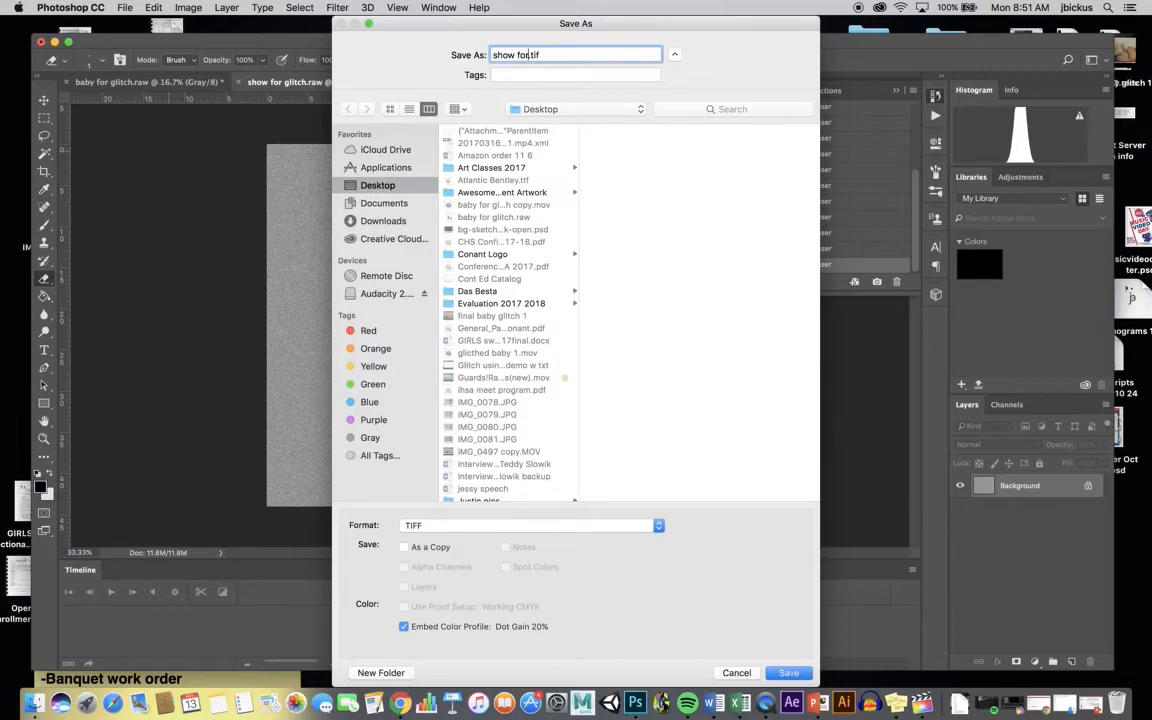
pyautogui.write('glitched 1')
# Save the file in Photoshop Raw format with the default raw options and minimize the Photoshop window.
pyautogui.click(489, 527)
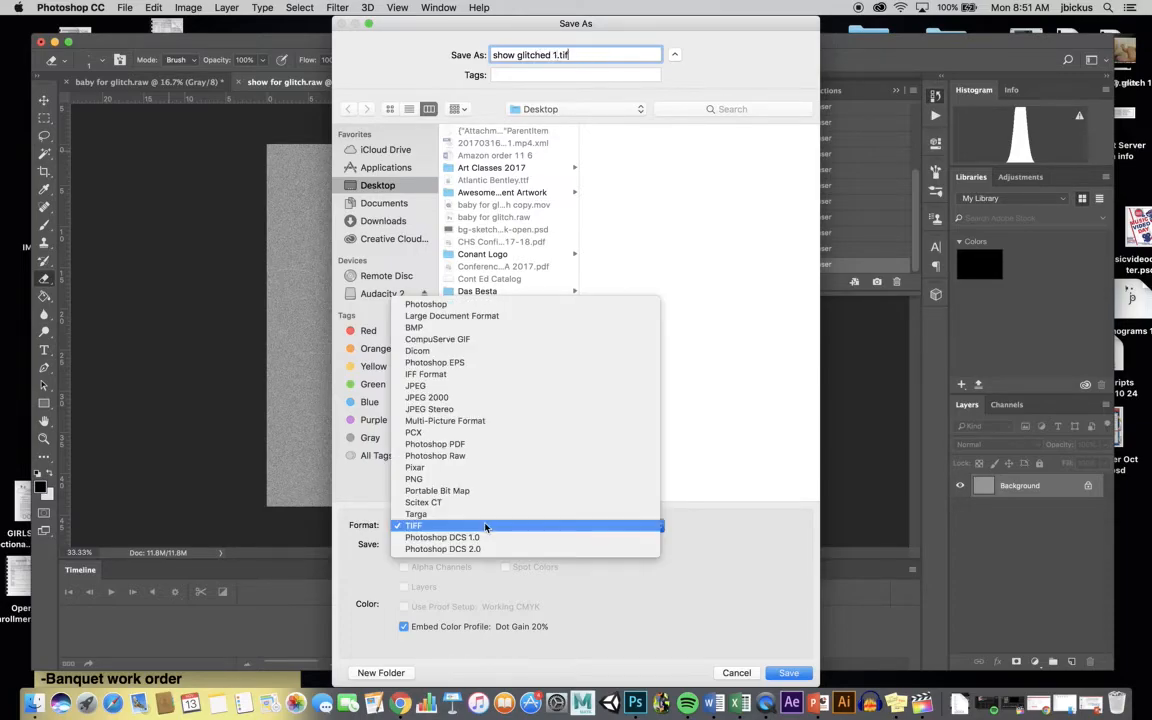
pyautogui.click(450, 456)
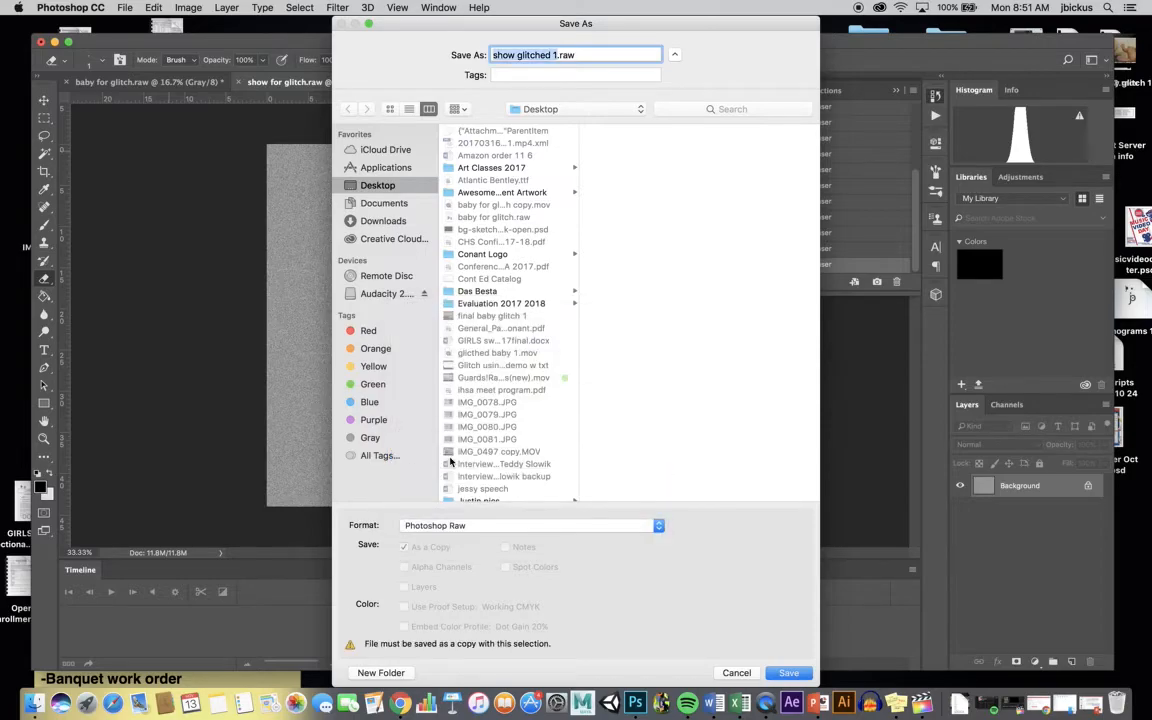
pyautogui.click(787, 673)
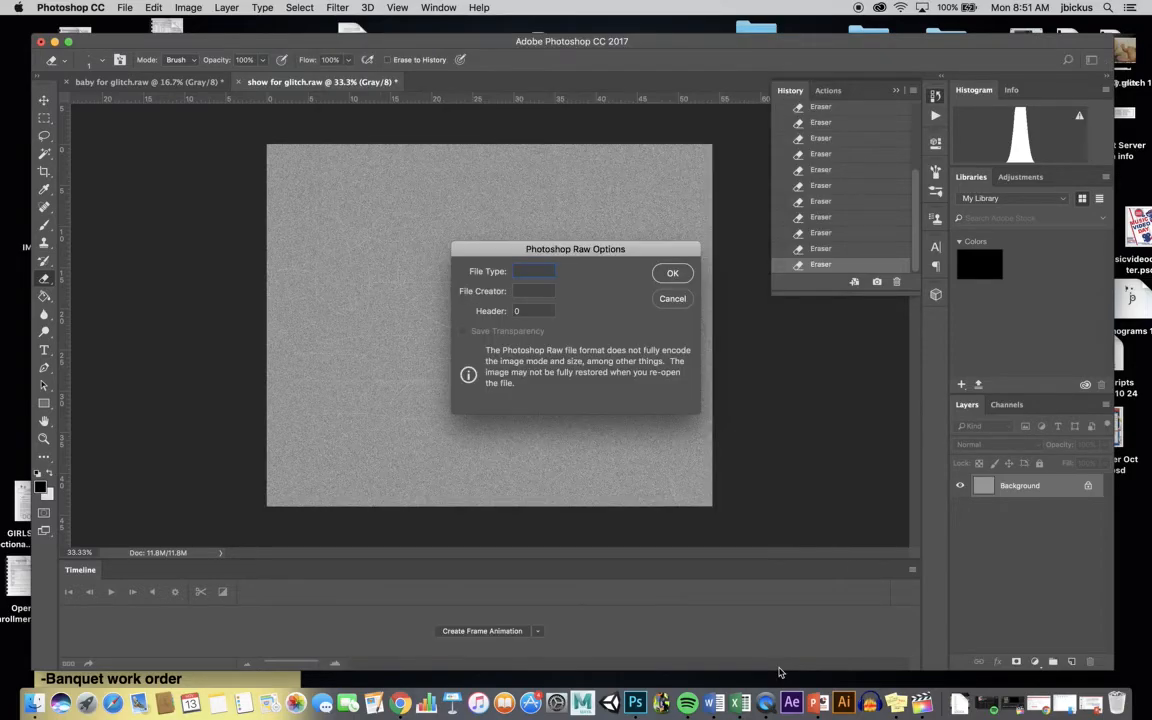
pyautogui.click(672, 273)
pyautogui.click(55, 42)
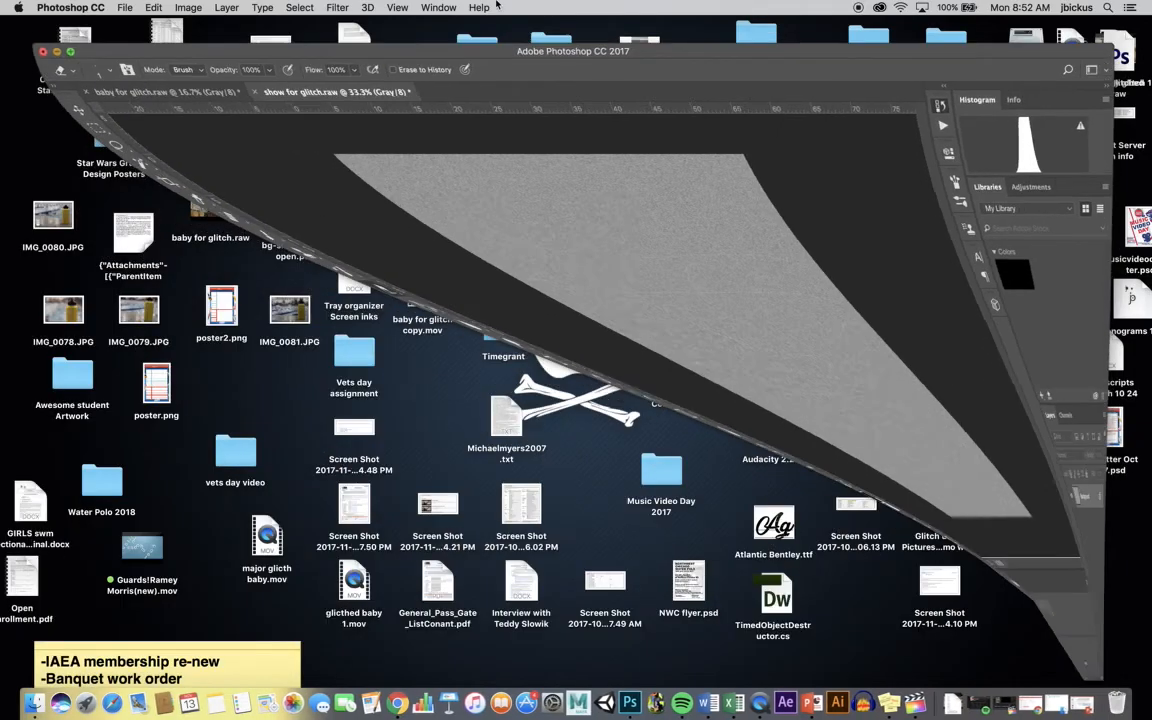
# Move the show glitched 1.raw file to a clear spot on the desktop and change its extension to .mov.
pyautogui.moveTo(1030, 82); pyautogui.dragTo(876, 140)
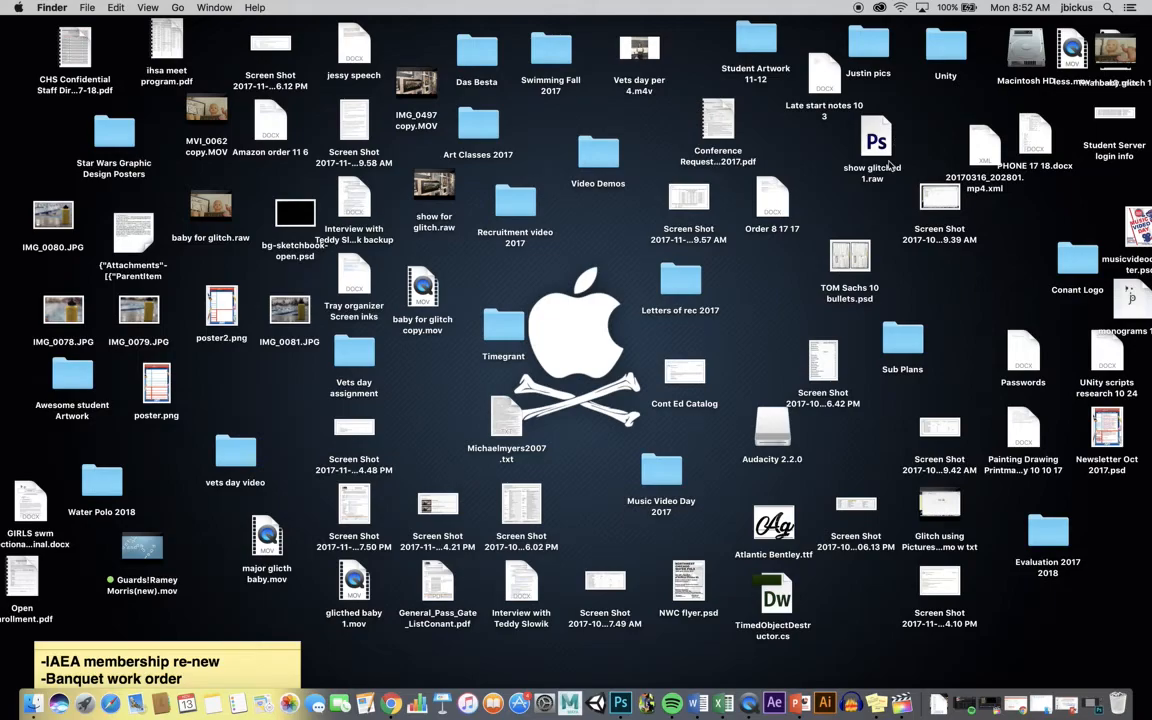
pyautogui.click(887, 160)
pyautogui.press('Return')
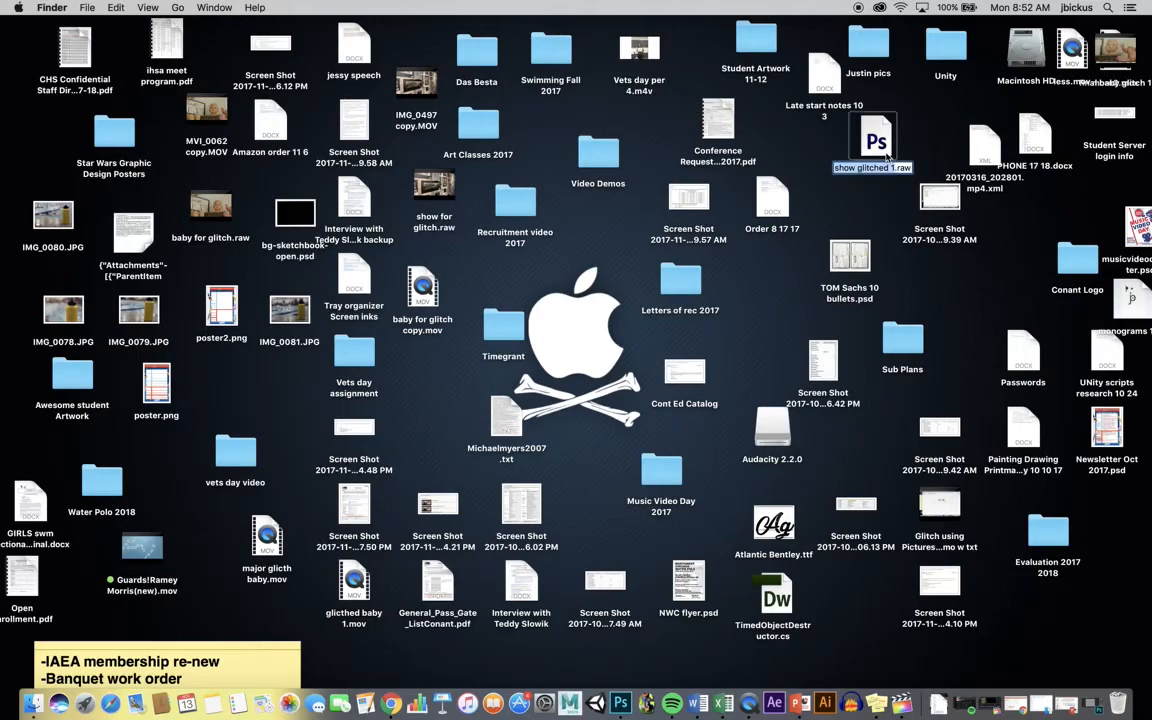
pyautogui.doubleClick(903, 168)
pyautogui.write('mov')
pyautogui.press('Return')
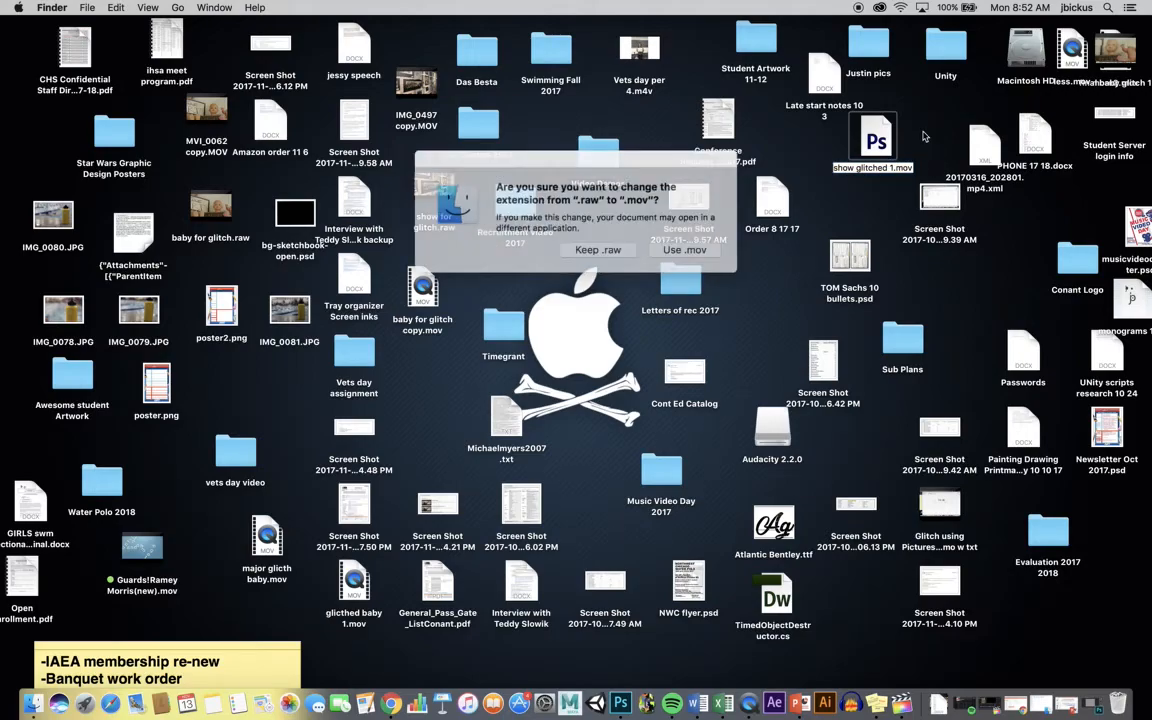
pyautogui.click(676, 245)
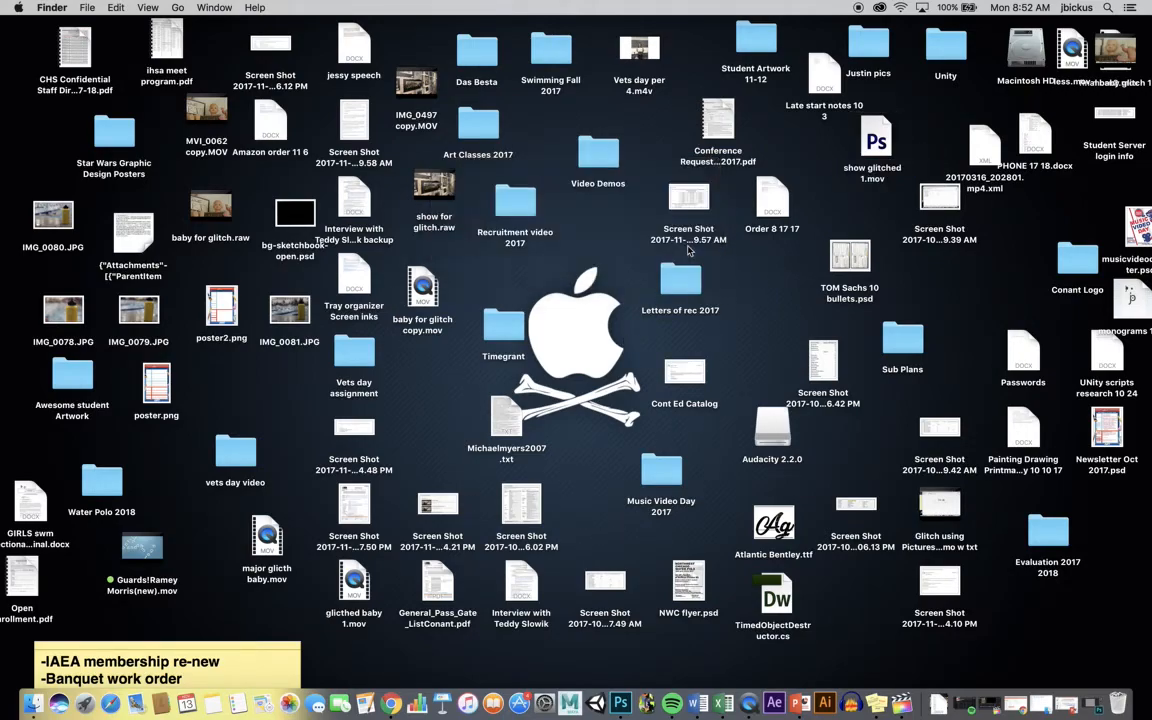
# Preview the original video IMG_0497 copy.MOV from the desktop and close the preview.
pyautogui.click(427, 88)
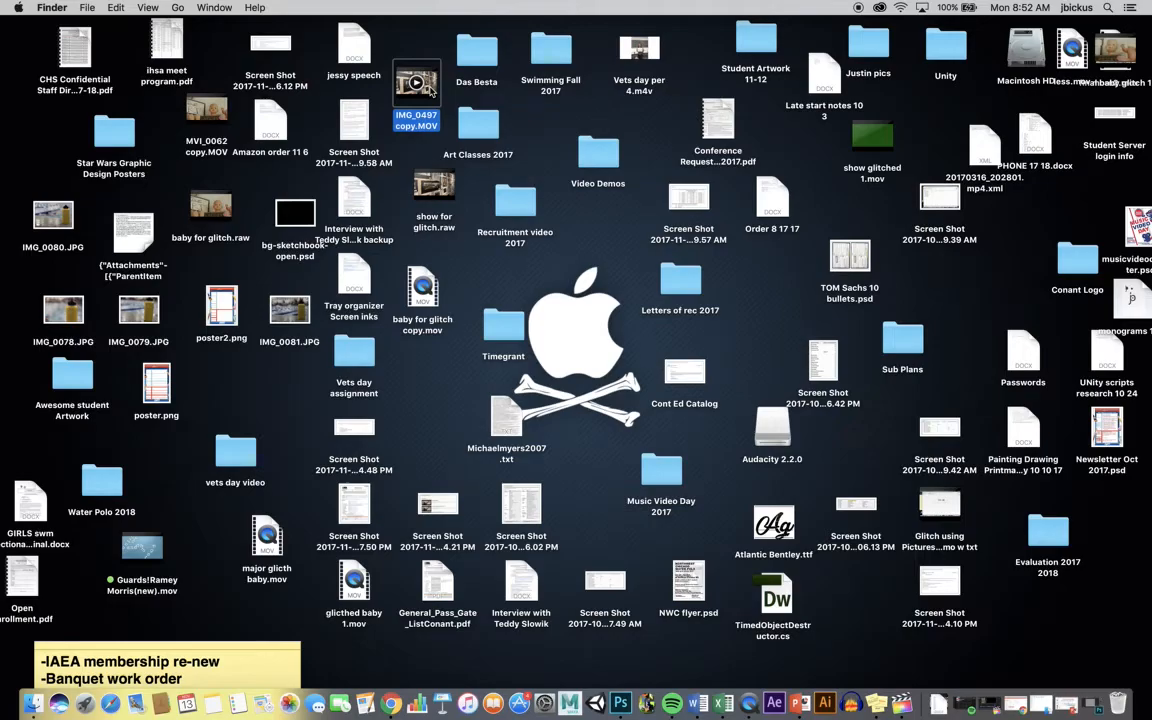
pyautogui.press('space')
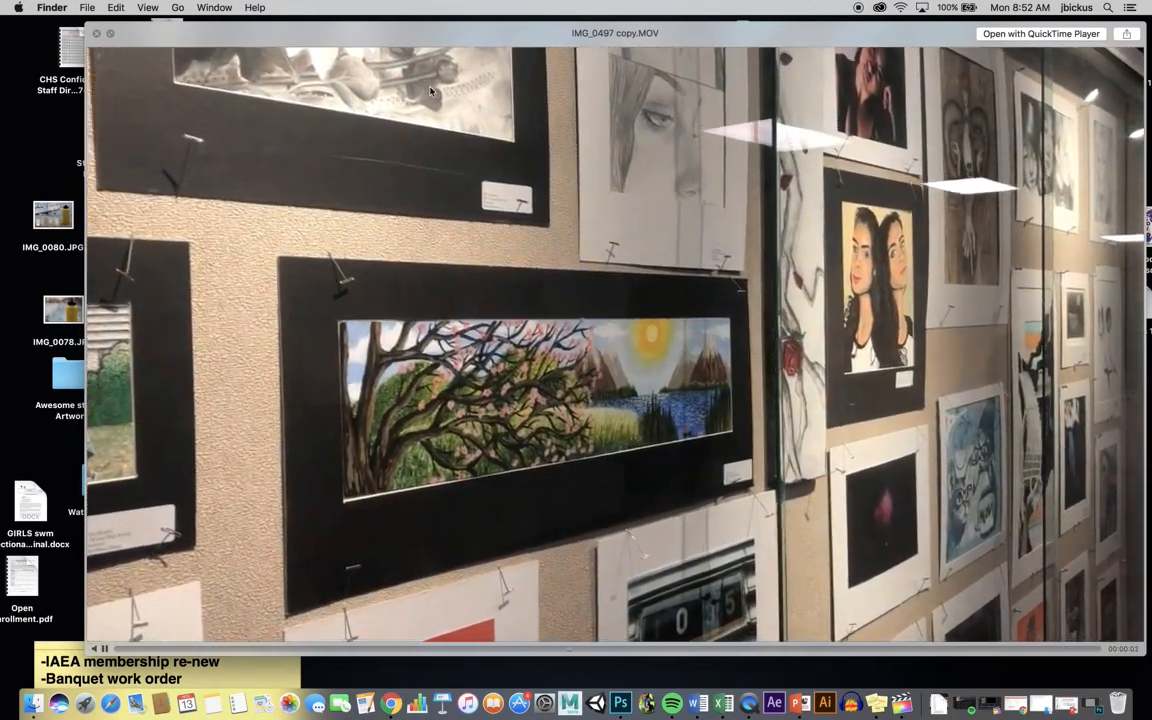
pyautogui.press('space')
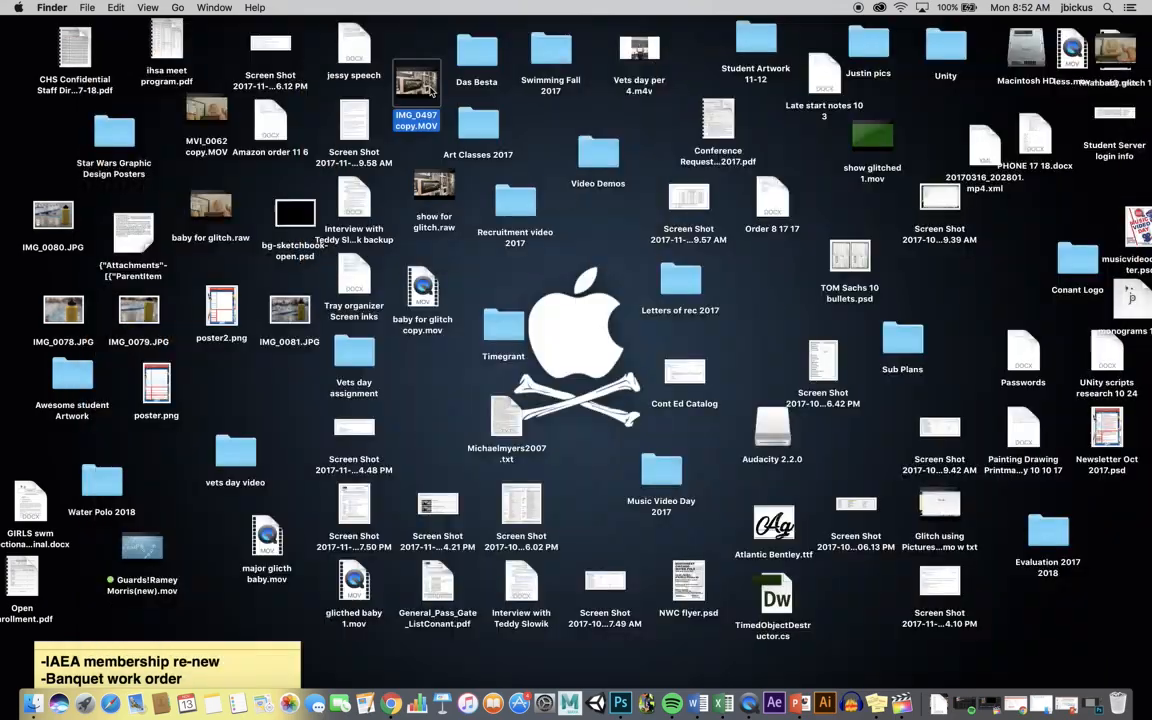
# Open show glitched 1.mov in QuickTime Player, try to play it and close the player window.
pyautogui.click(888, 168)
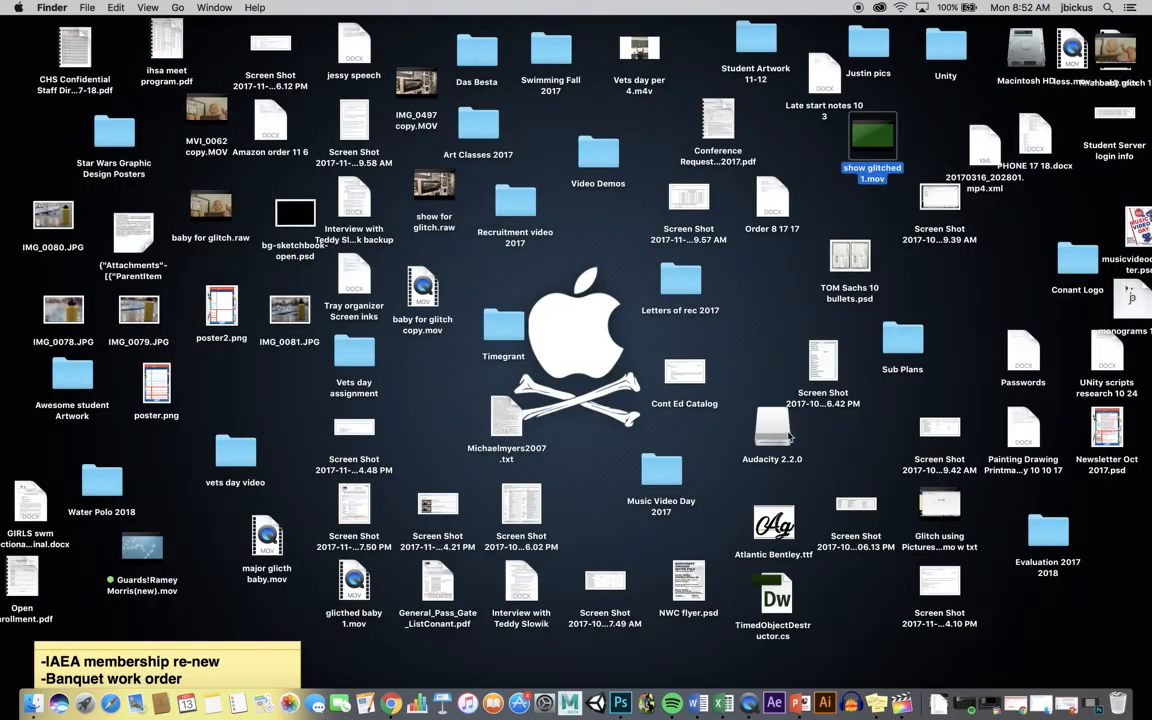
pyautogui.moveTo(890, 168); pyautogui.dragTo(755, 708)
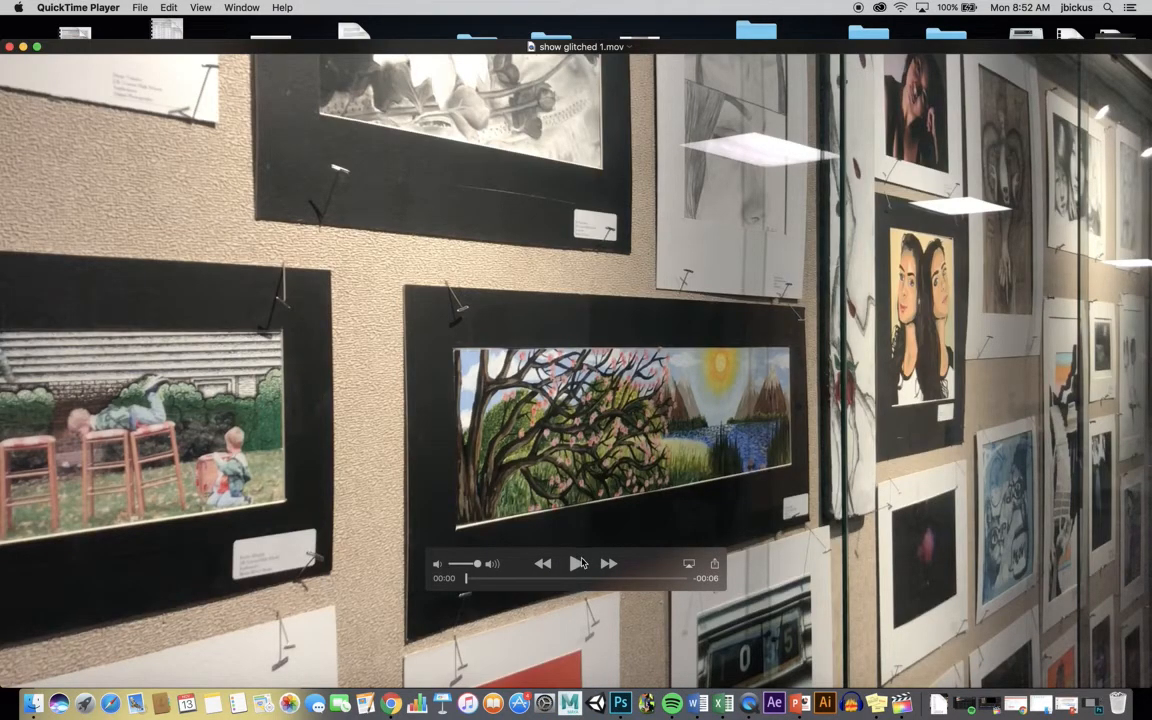
pyautogui.click(578, 565)
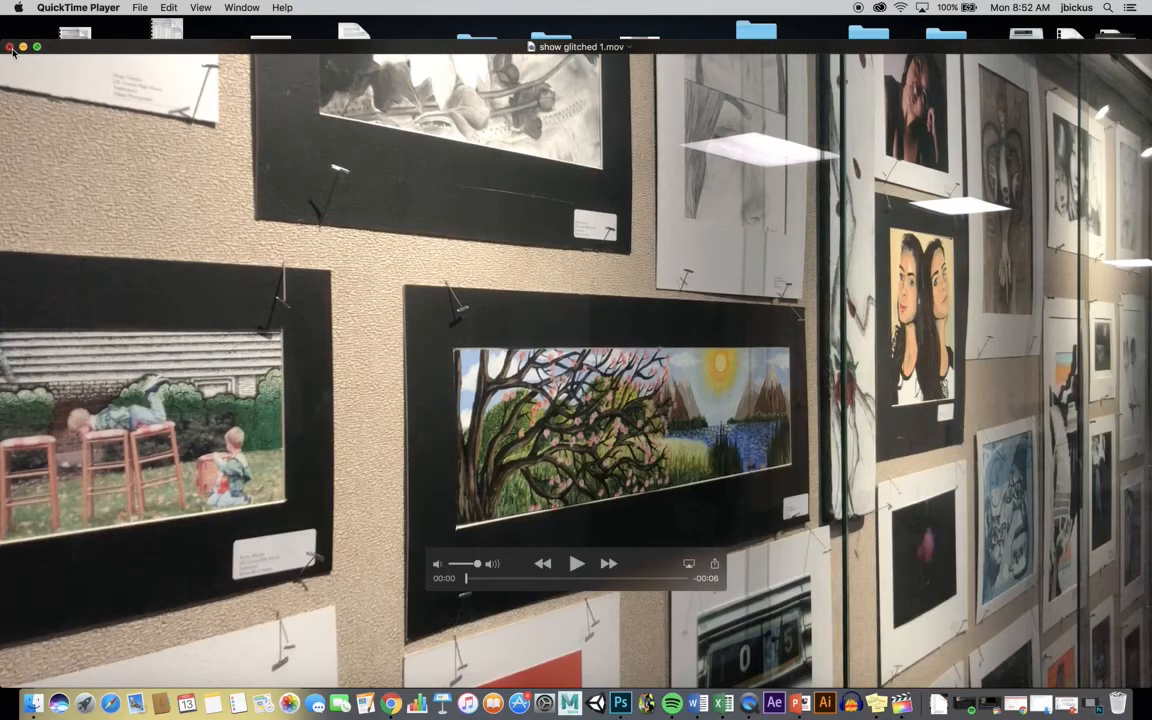
pyautogui.click(9, 47)
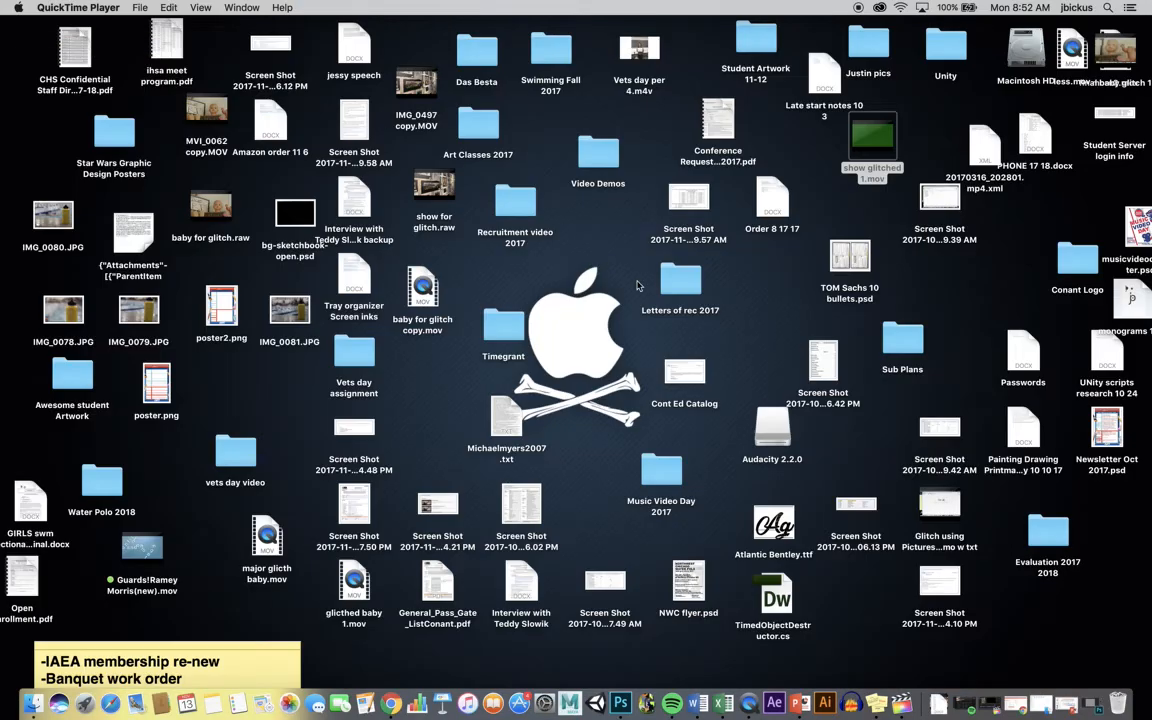
# Switch to Photoshop and revert the show for glitch image to its fourth Eraser state in the history.
pyautogui.click(621, 703)
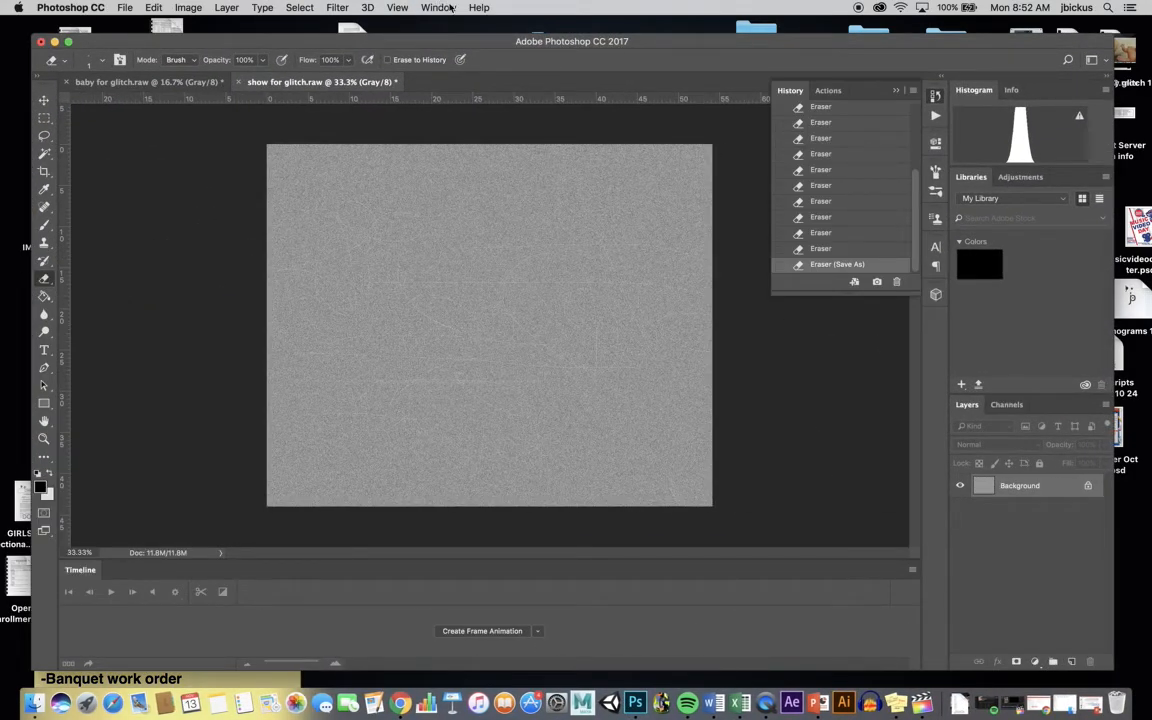
pyautogui.moveTo(919, 190); pyautogui.dragTo(918, 145)
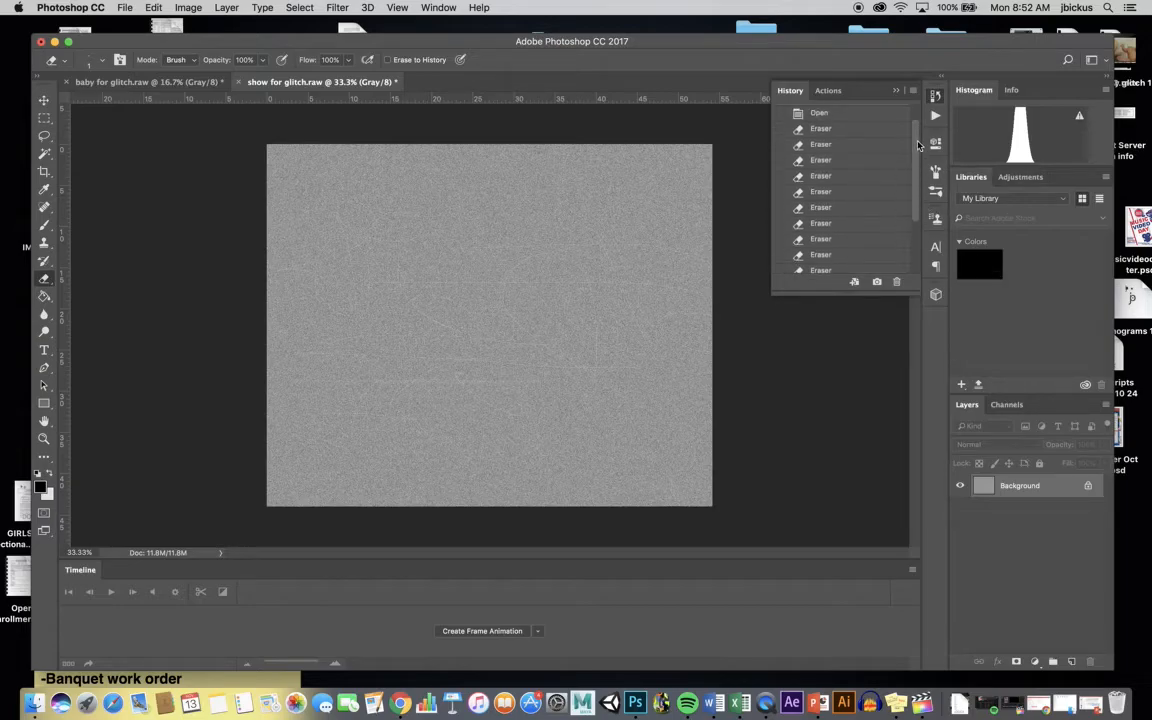
pyautogui.click(826, 176)
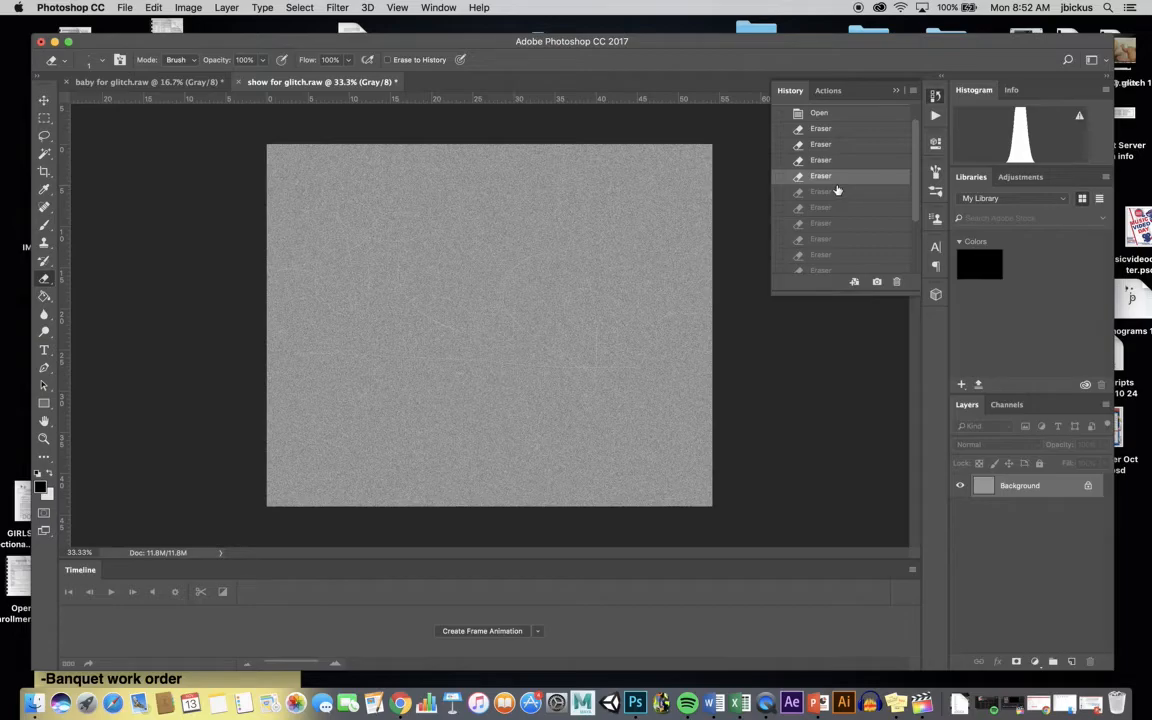
# Save the image to the Desktop as "show glitched2" in Photoshop Raw format with the default raw options.
pyautogui.click(125, 7)
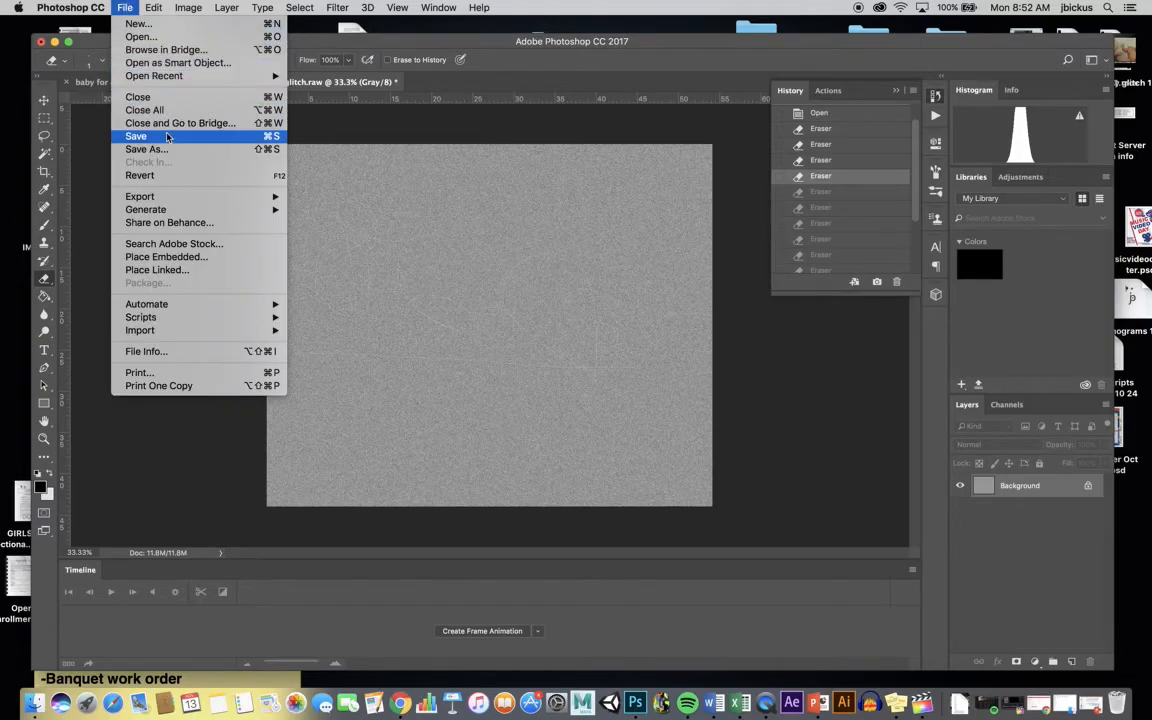
pyautogui.click(260, 147)
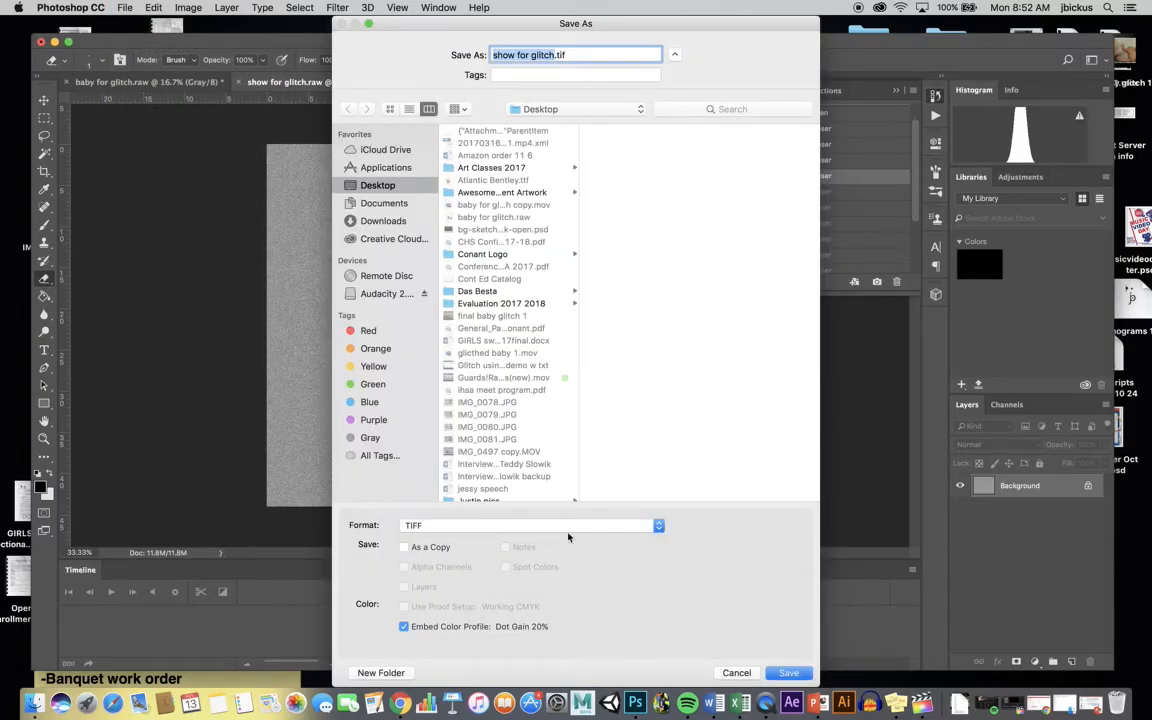
pyautogui.click(566, 527)
pyautogui.click(540, 444)
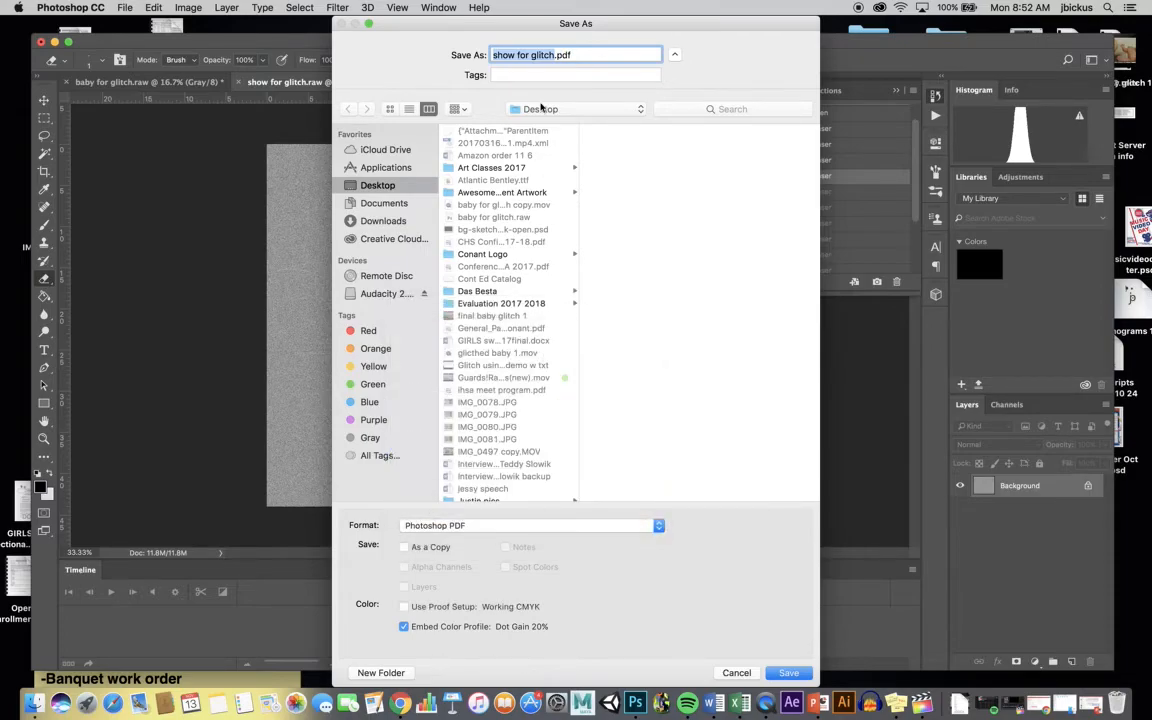
pyautogui.click(553, 55)
pyautogui.moveTo(512, 55); pyautogui.dragTo(549, 57)
pyautogui.write('glitched2')
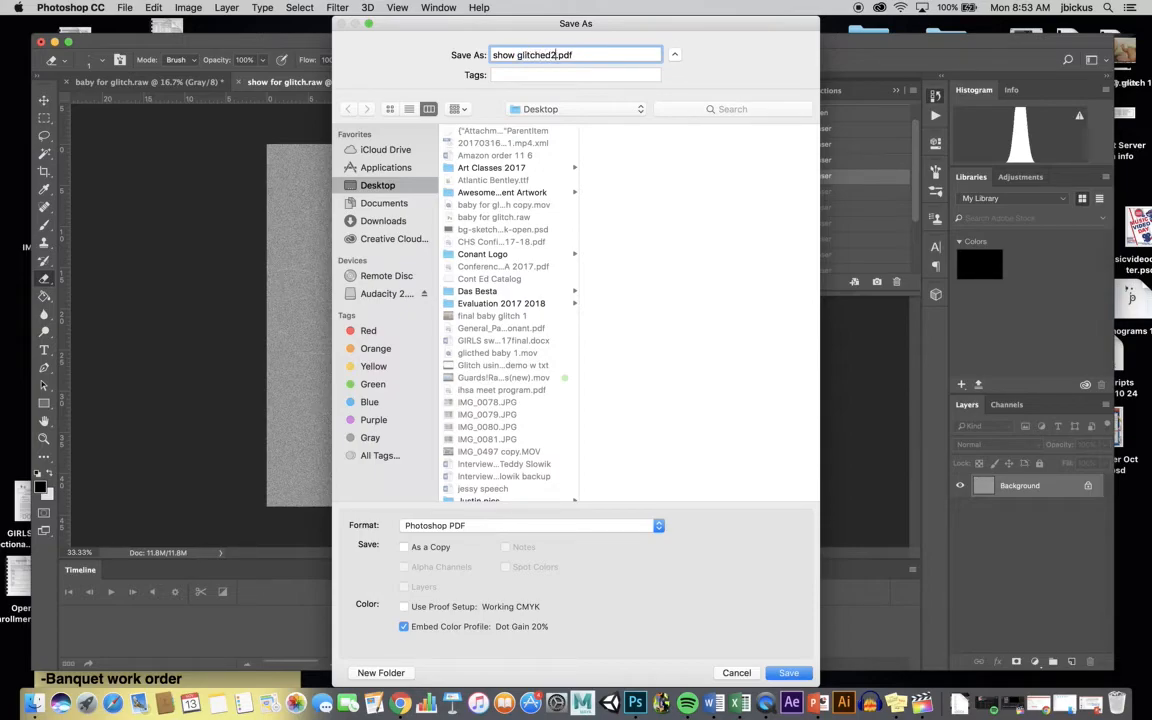
pyautogui.click(540, 525)
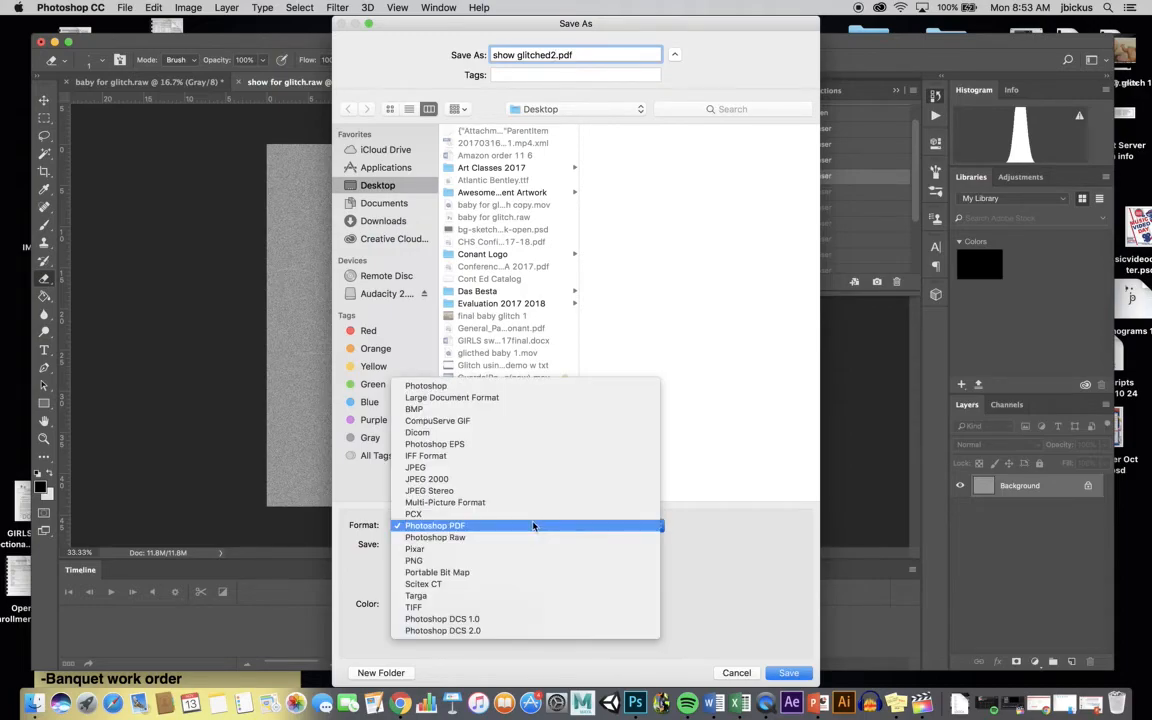
pyautogui.click(527, 536)
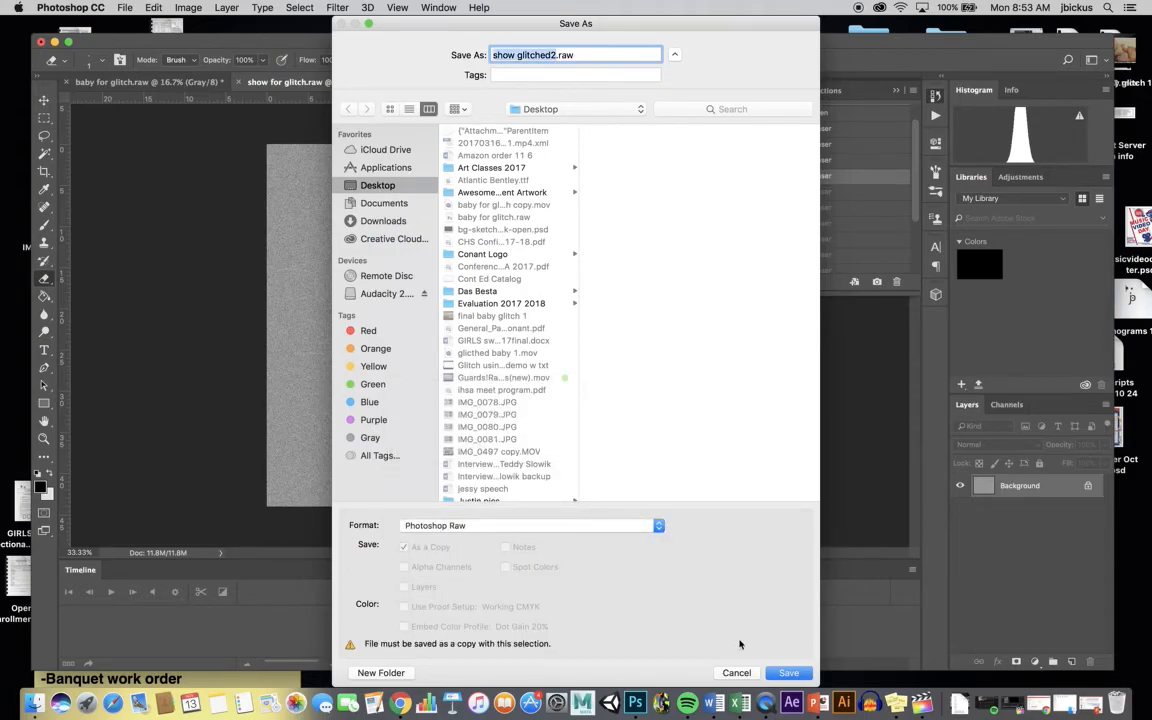
pyautogui.click(789, 673)
pyautogui.press('Return')
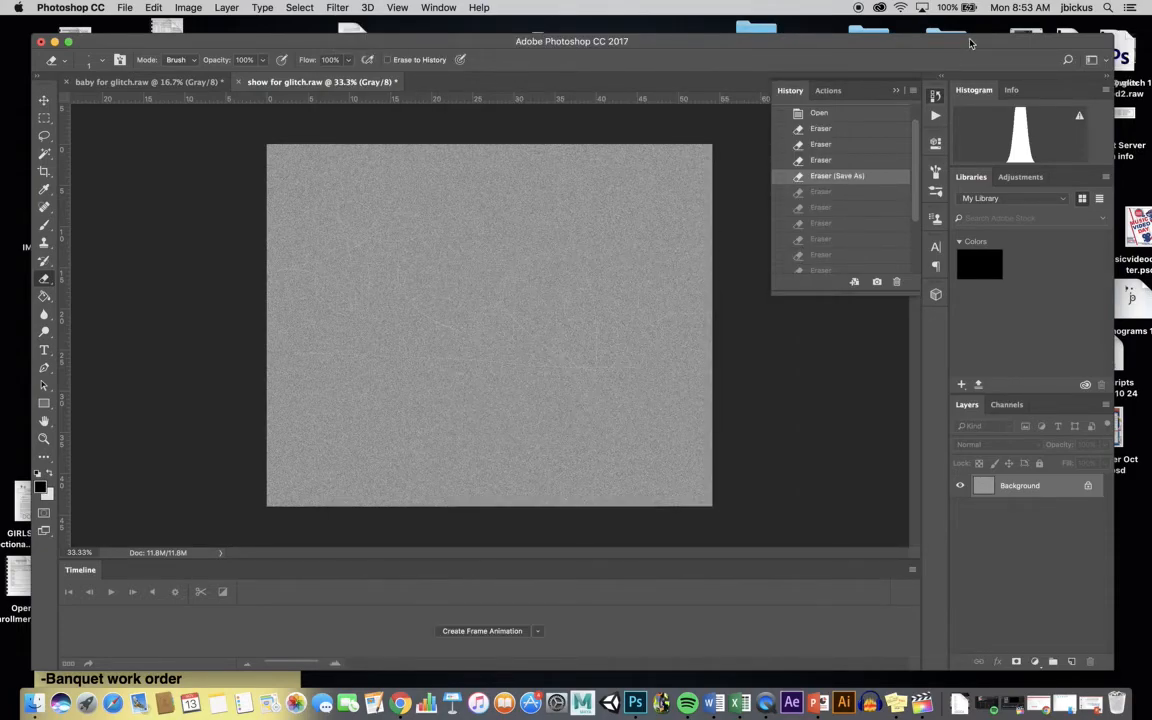
# Move show glitched2.raw to a clear spot on the desktop and change its extension to .mov.
pyautogui.press('F11')
pyautogui.moveTo(1118, 57); pyautogui.dragTo(995, 258)
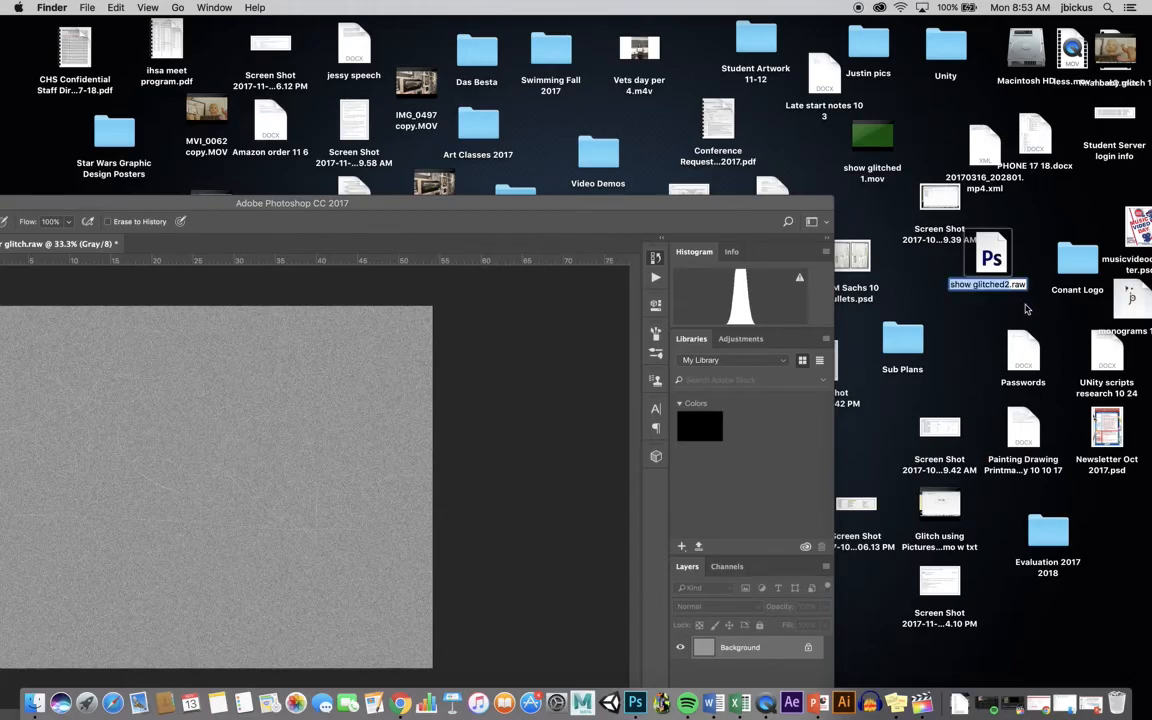
pyautogui.press('Down')
pyautogui.press('BackSpace')
pyautogui.press('BackSpace')
pyautogui.press('BackSpace')
pyautogui.write('mov')
pyautogui.press('Return')
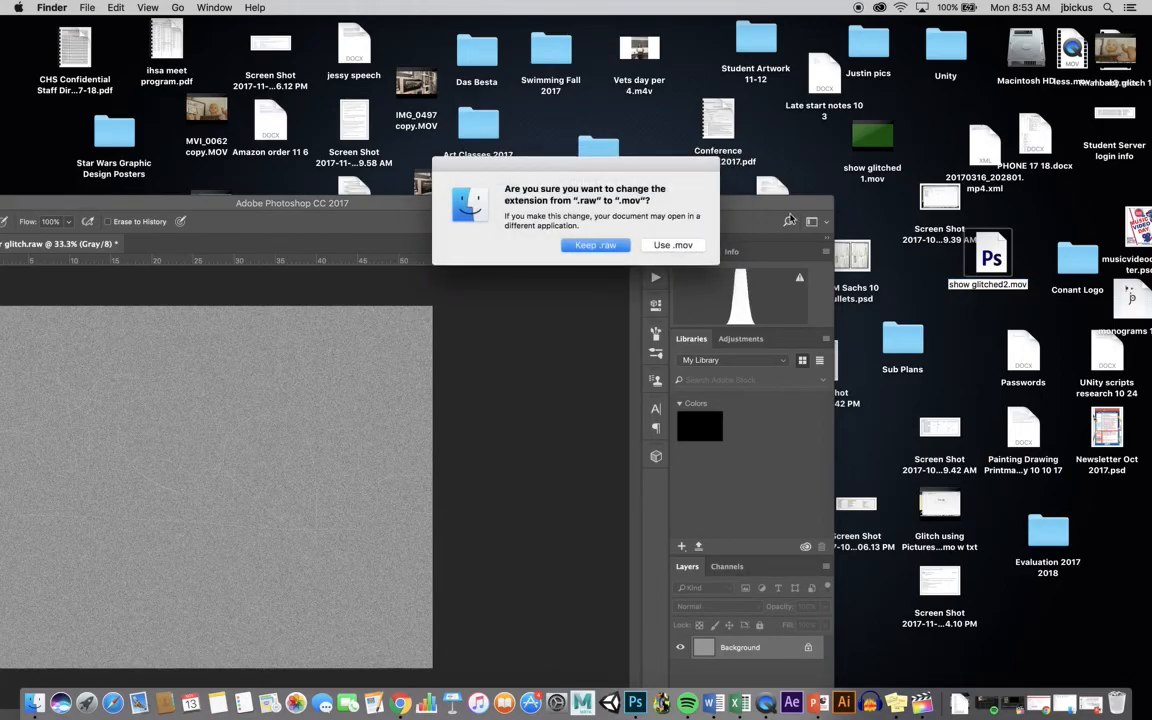
pyautogui.click(673, 245)
# Open show glitched2.mov in QuickTime Player, replay it from near the beginning and close it.
pyautogui.moveTo(988, 250); pyautogui.dragTo(760, 705)
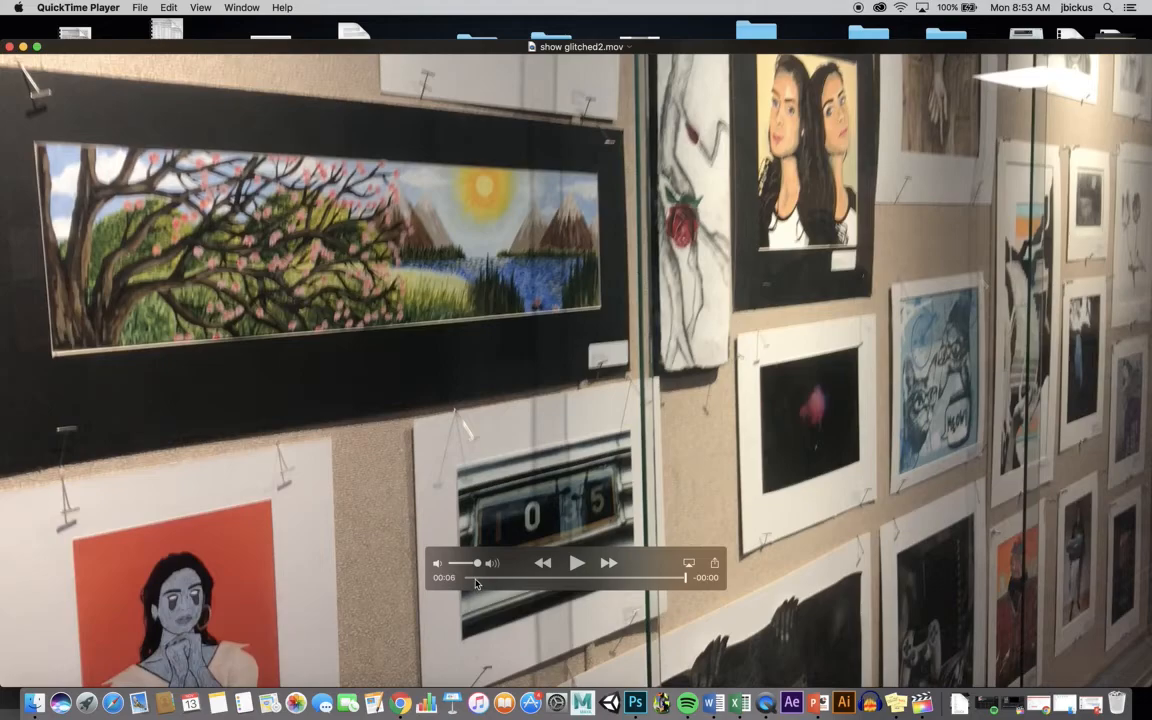
pyautogui.click(470, 579)
pyautogui.click(577, 563)
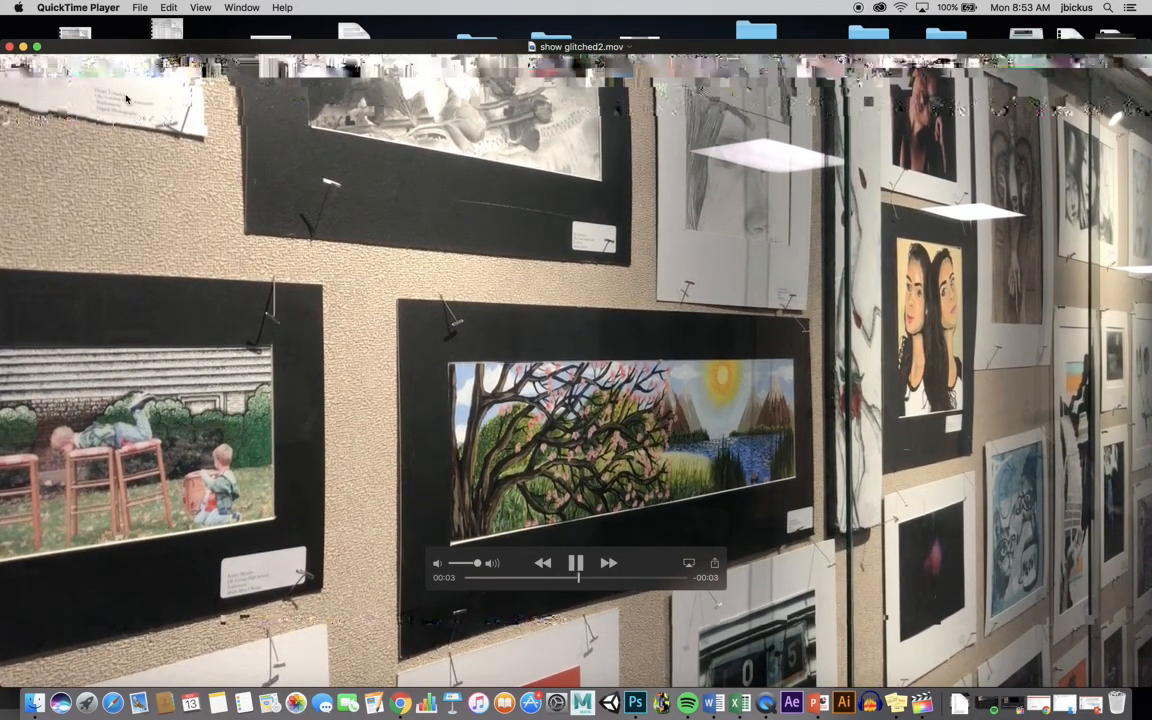
pyautogui.press('super+w')
# Return to Photoshop, move its window fully into view and erase a few more thin strokes across the grey noise image.
pyautogui.click(376, 211)
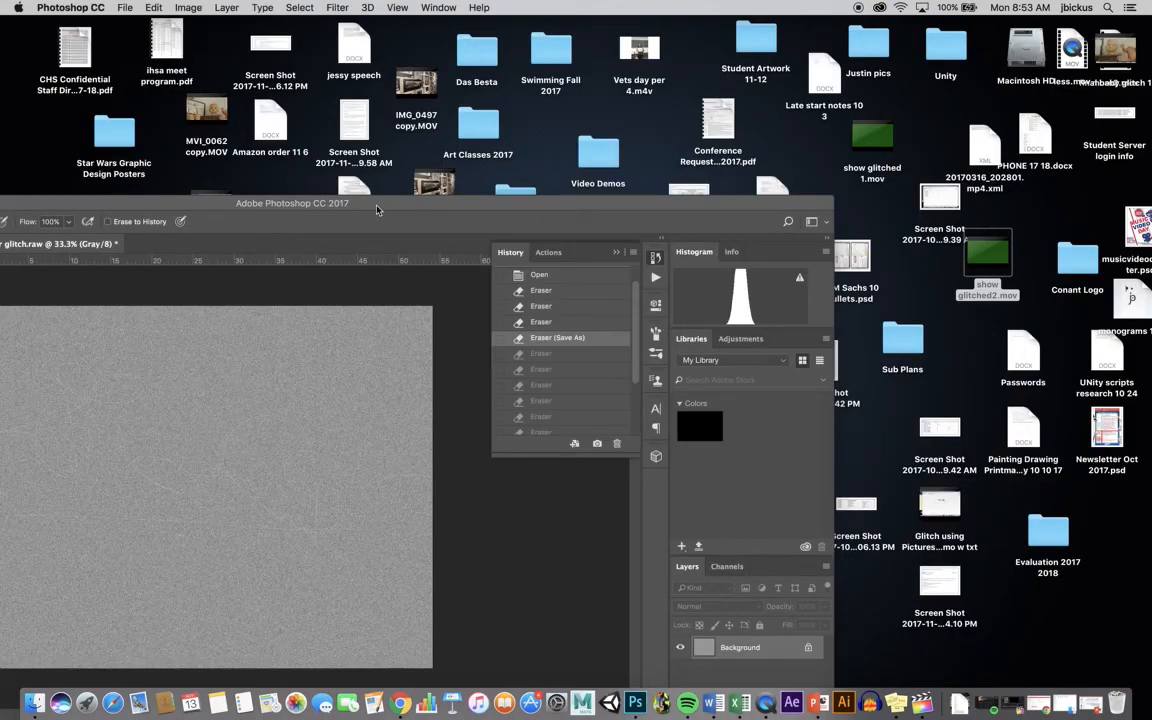
pyautogui.moveTo(382, 204); pyautogui.dragTo(654, 27)
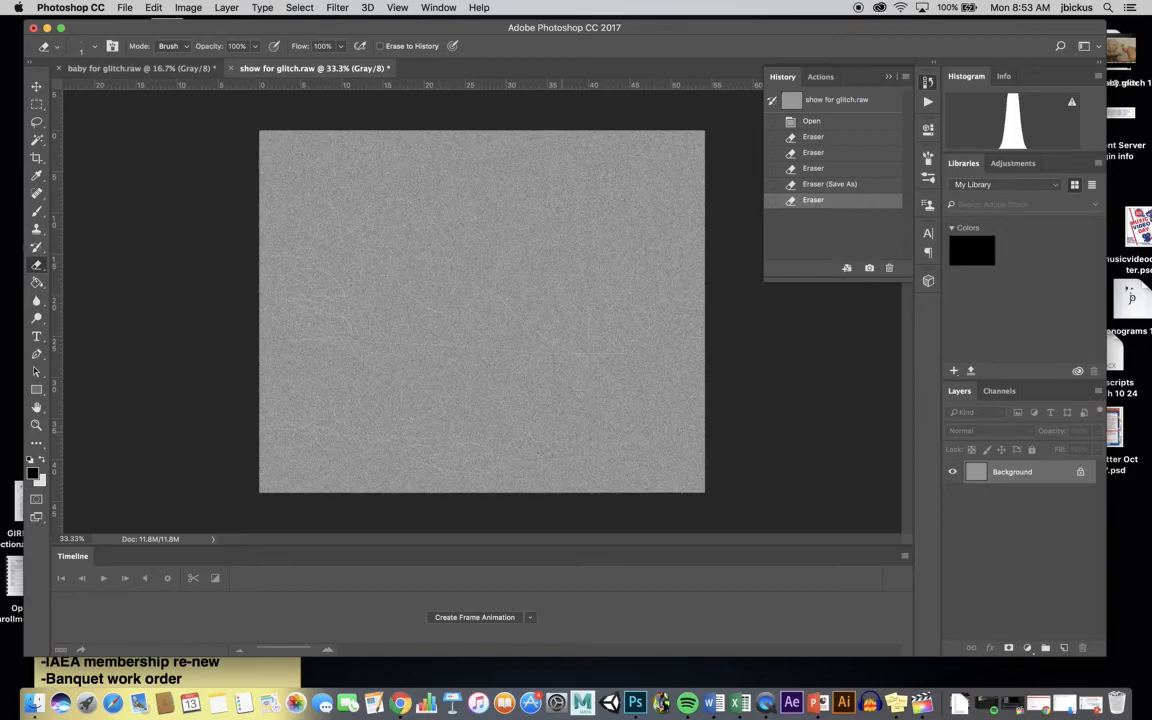
pyautogui.click(707, 123)
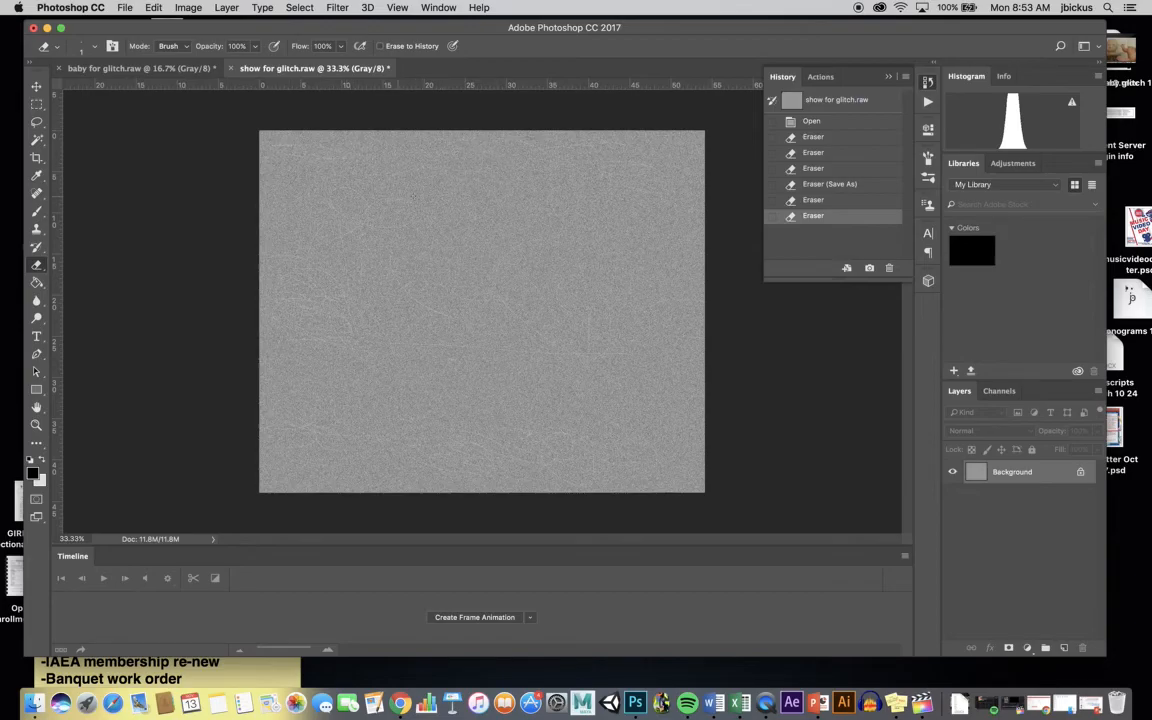
pyautogui.click(700, 200)
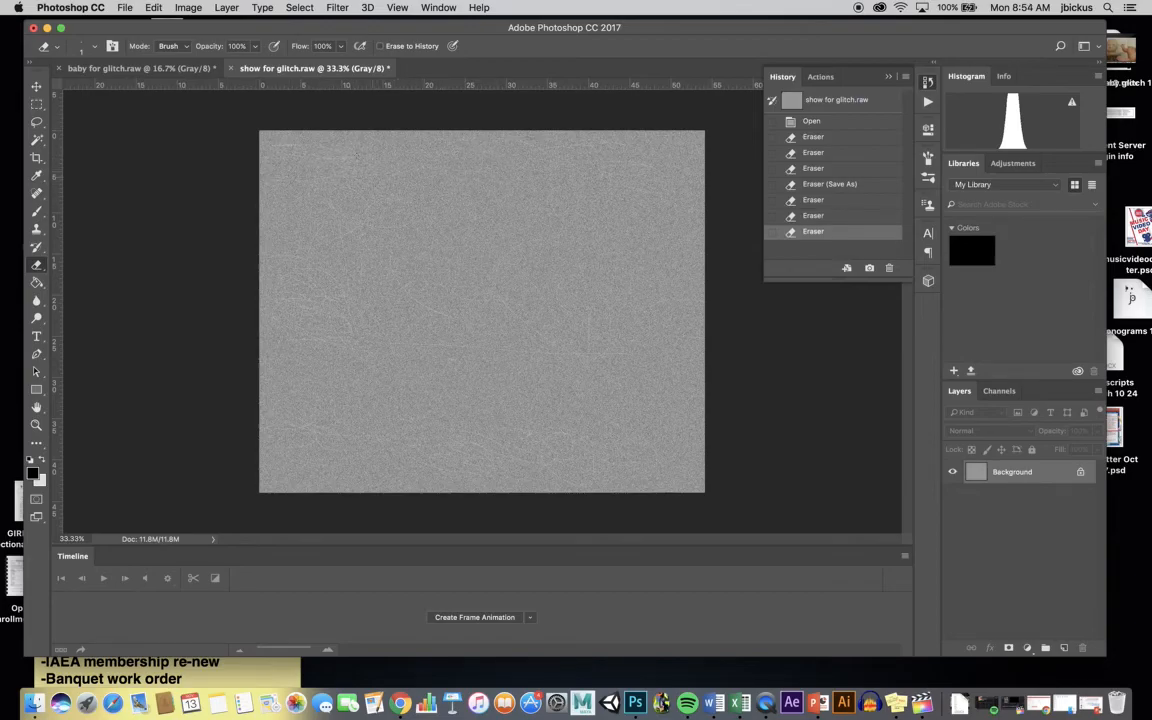
# Save the image as "show glicthed3" in Photoshop Raw format with the default raw options and minimize the Photoshop window.
pyautogui.click(123, 7)
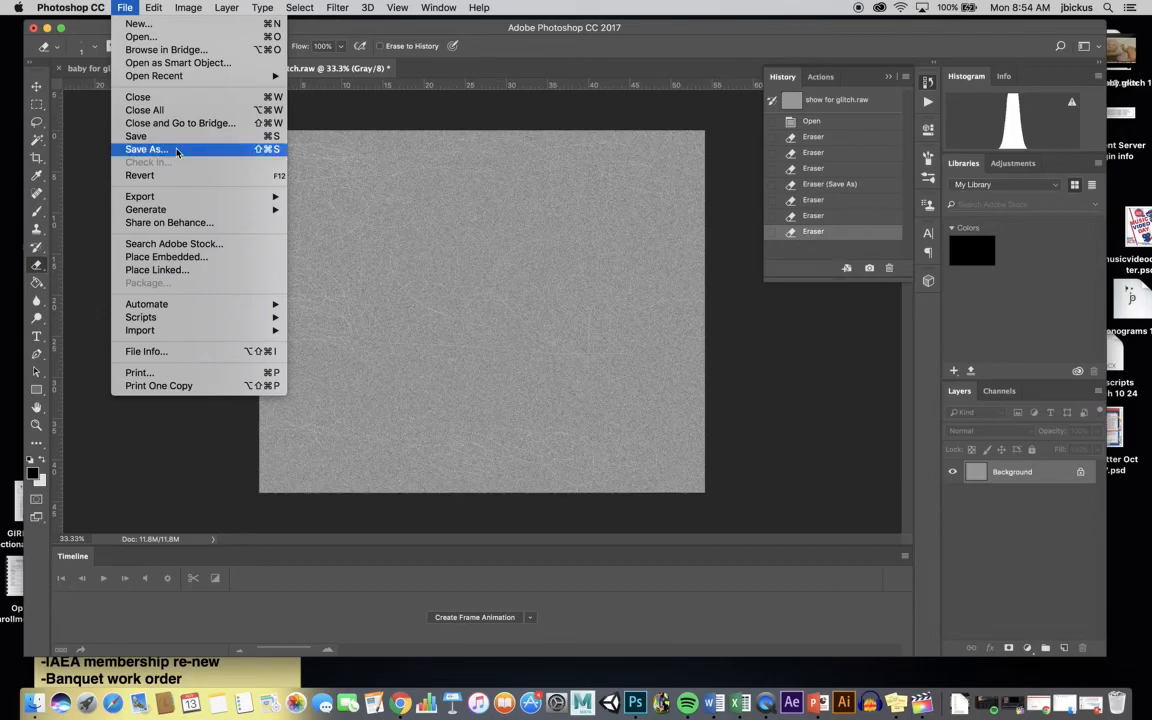
pyautogui.click(180, 147)
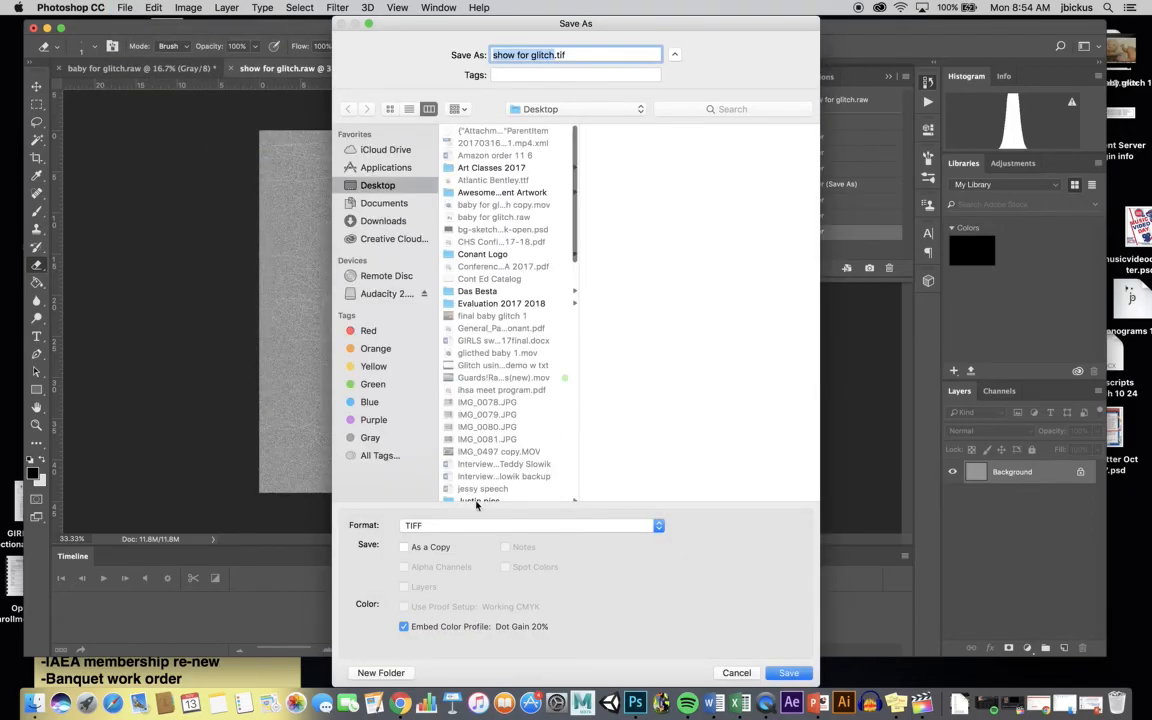
pyautogui.click(474, 525)
pyautogui.click(436, 458)
pyautogui.click(575, 55)
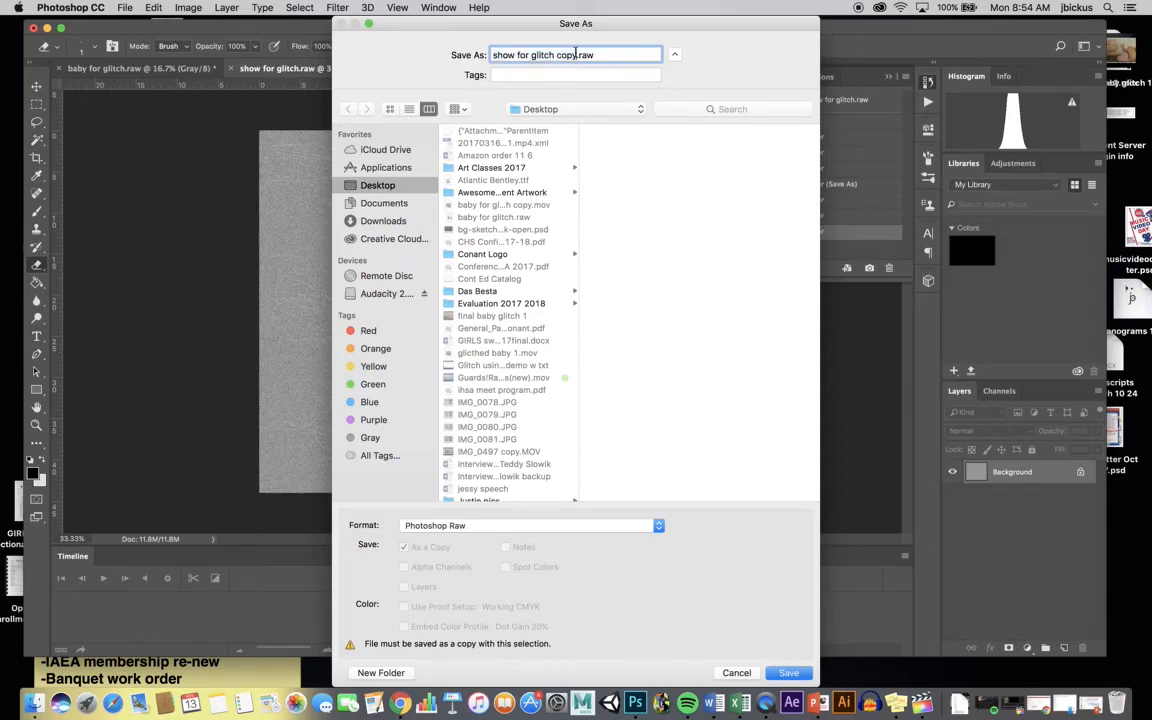
pyautogui.moveTo(575, 55); pyautogui.dragTo(517, 52)
pyautogui.write('glitched3')
pyautogui.press('Return')
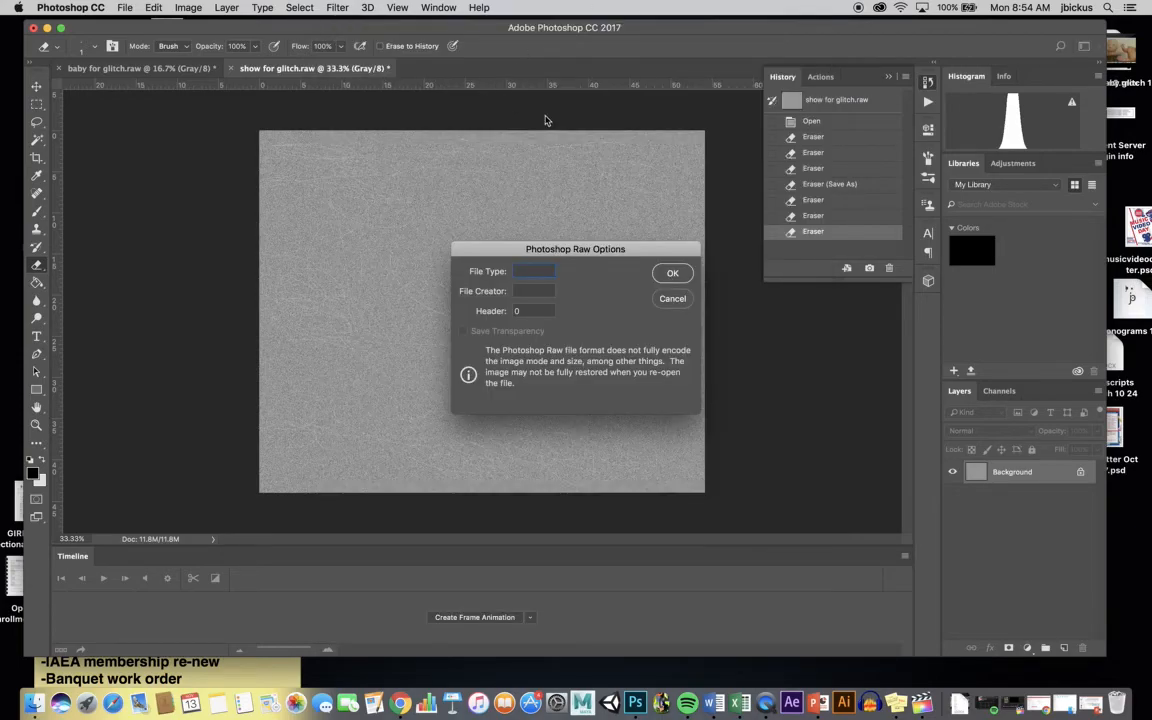
pyautogui.click(676, 272)
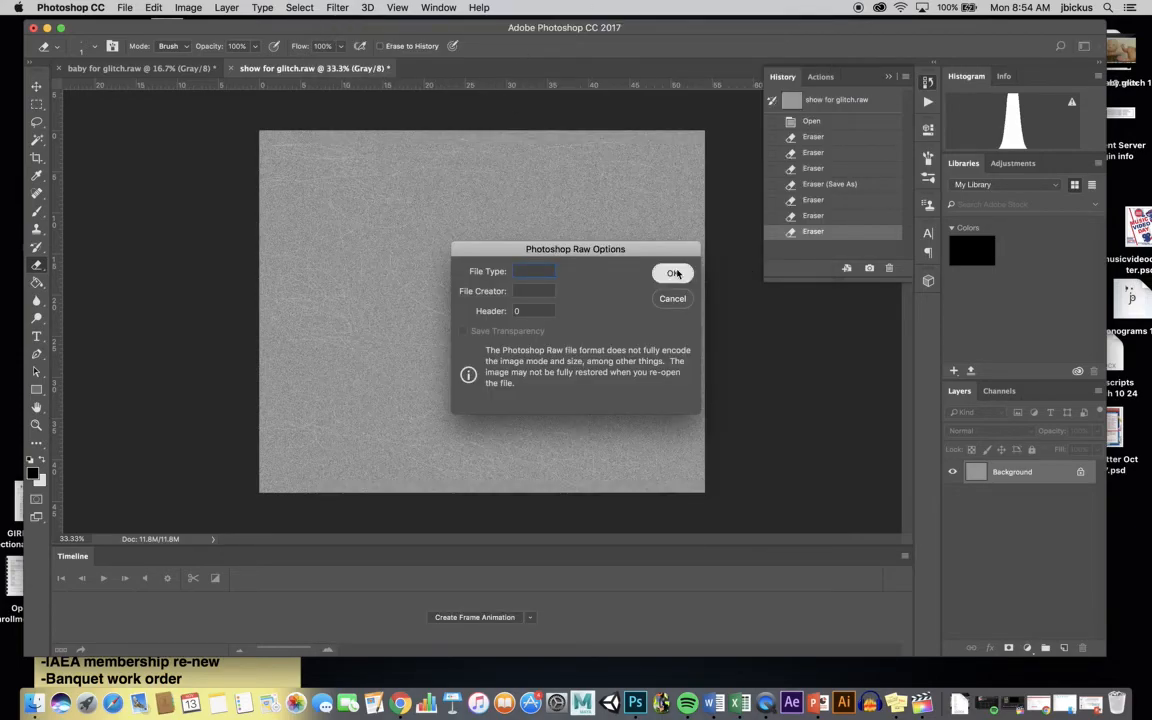
pyautogui.click(47, 28)
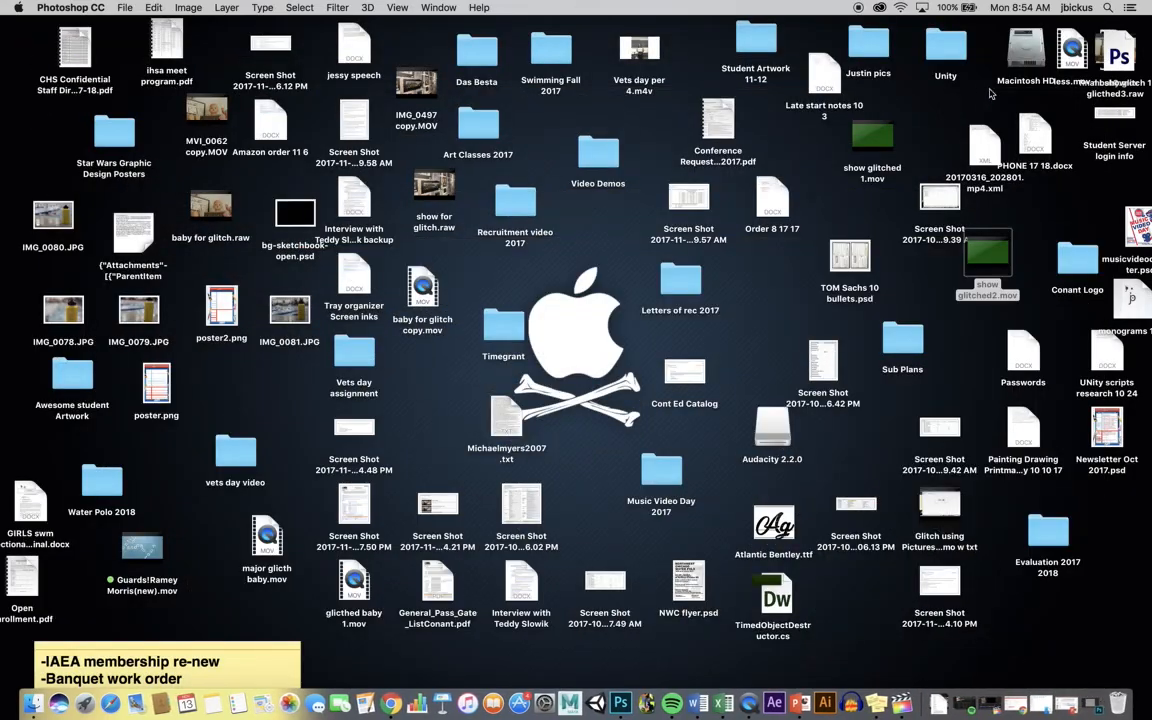
# Move show glicthed3.raw to a clear spot on the desktop and change its extension to .mov.
pyautogui.moveTo(1118, 57); pyautogui.dragTo(828, 200)
pyautogui.press('Return')
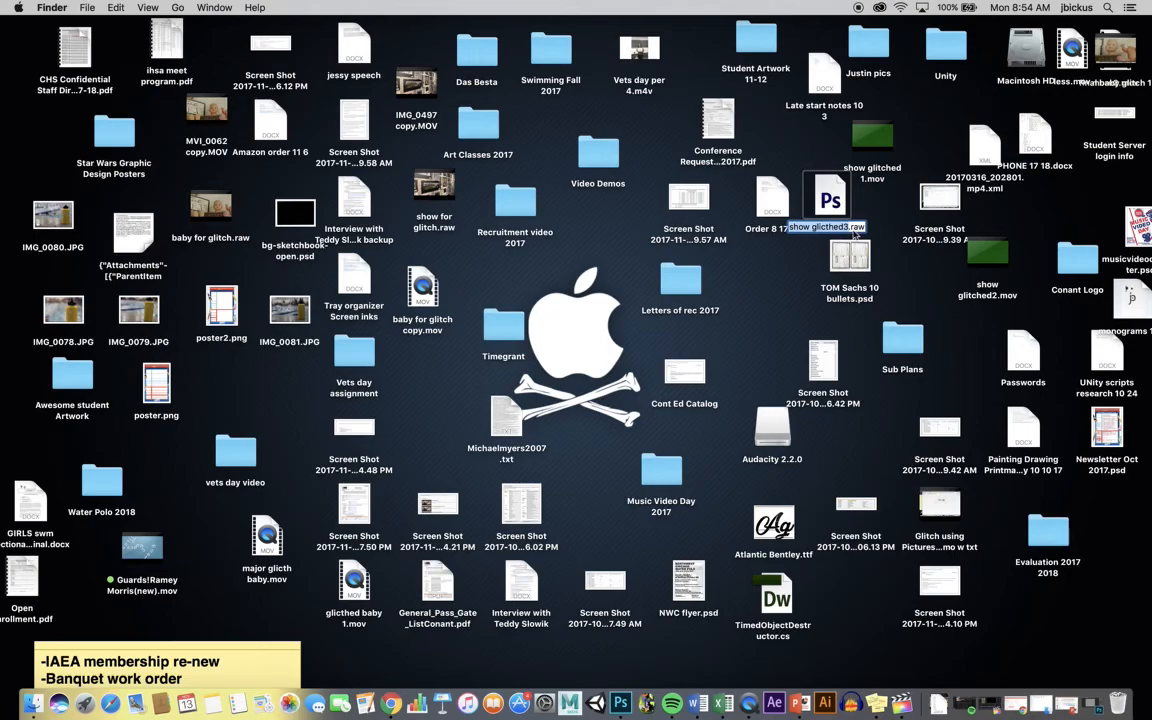
pyautogui.write('mov')
pyautogui.press('Return')
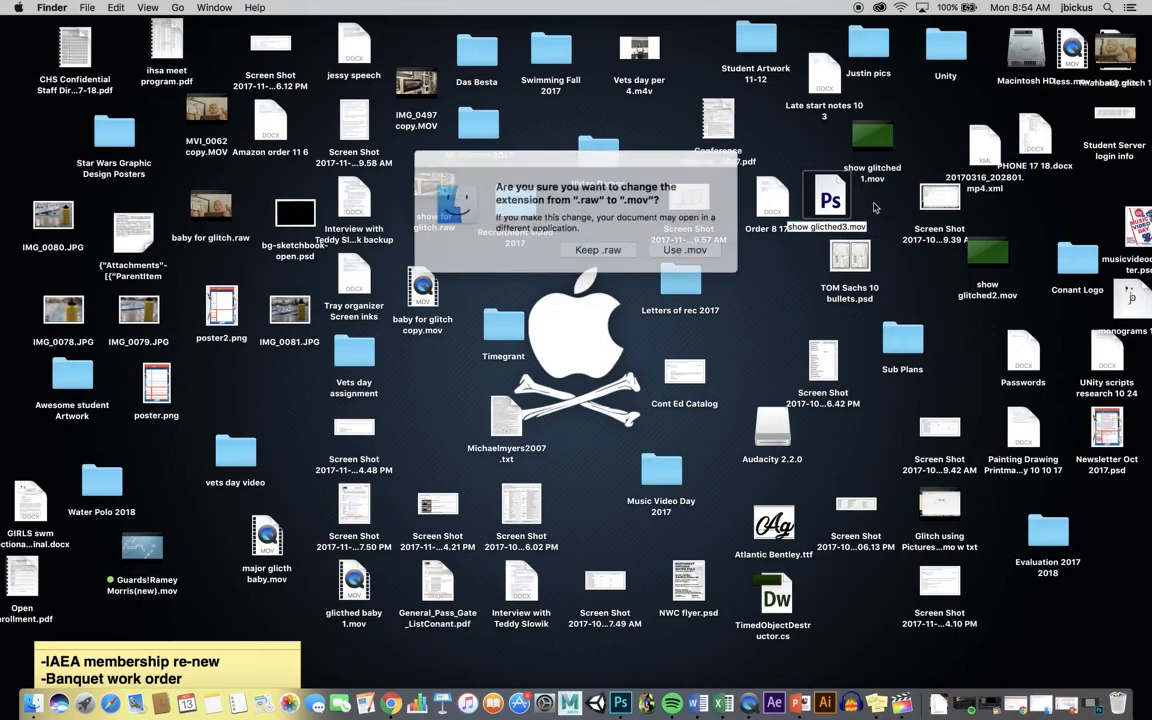
pyautogui.click(675, 246)
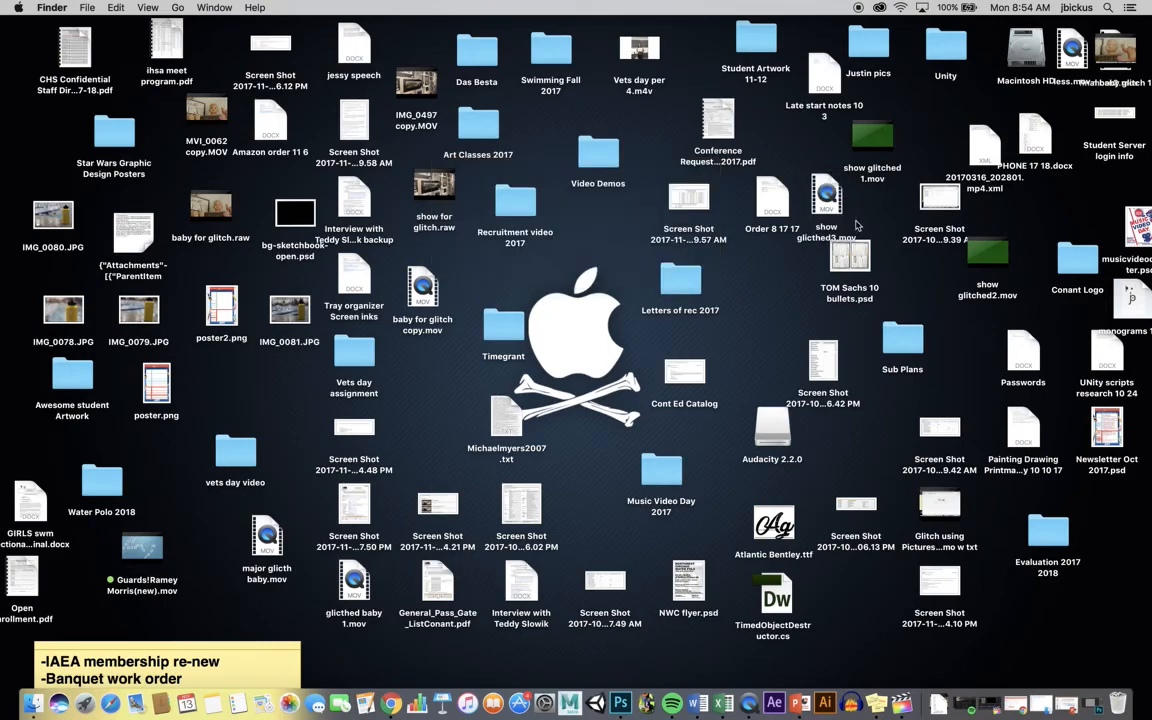
# Open show glicthed3.mov in QuickTime Player, play it through and close it.
pyautogui.moveTo(836, 201); pyautogui.dragTo(749, 706)
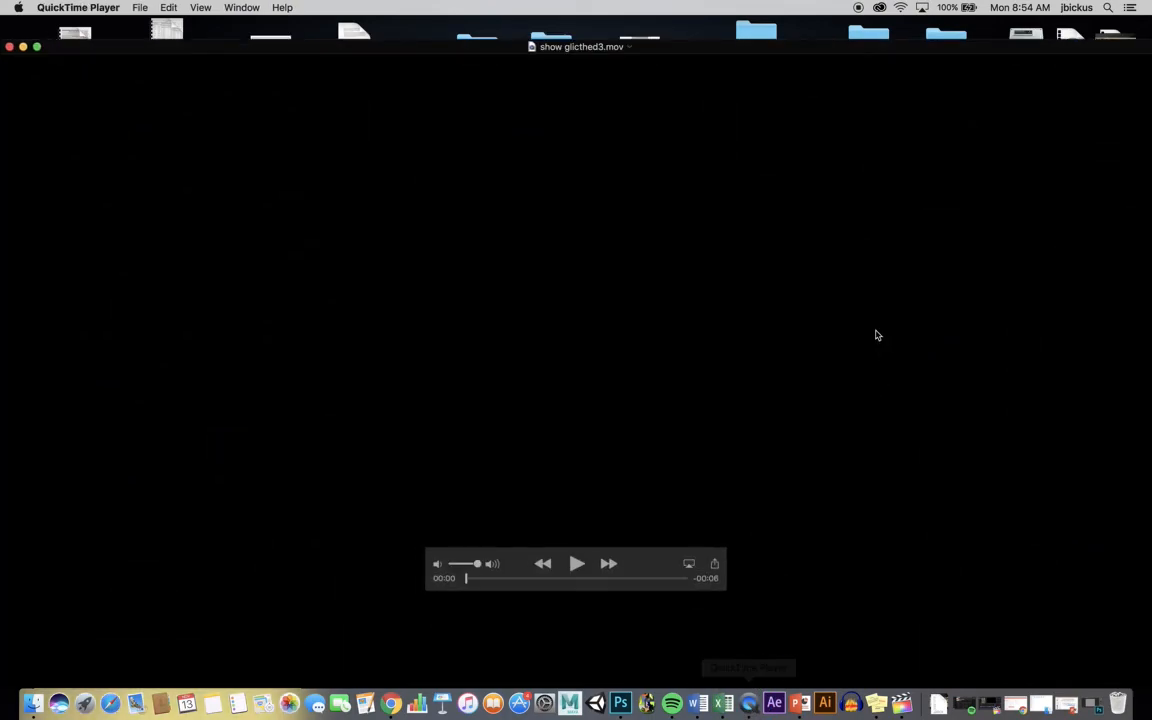
pyautogui.click(576, 566)
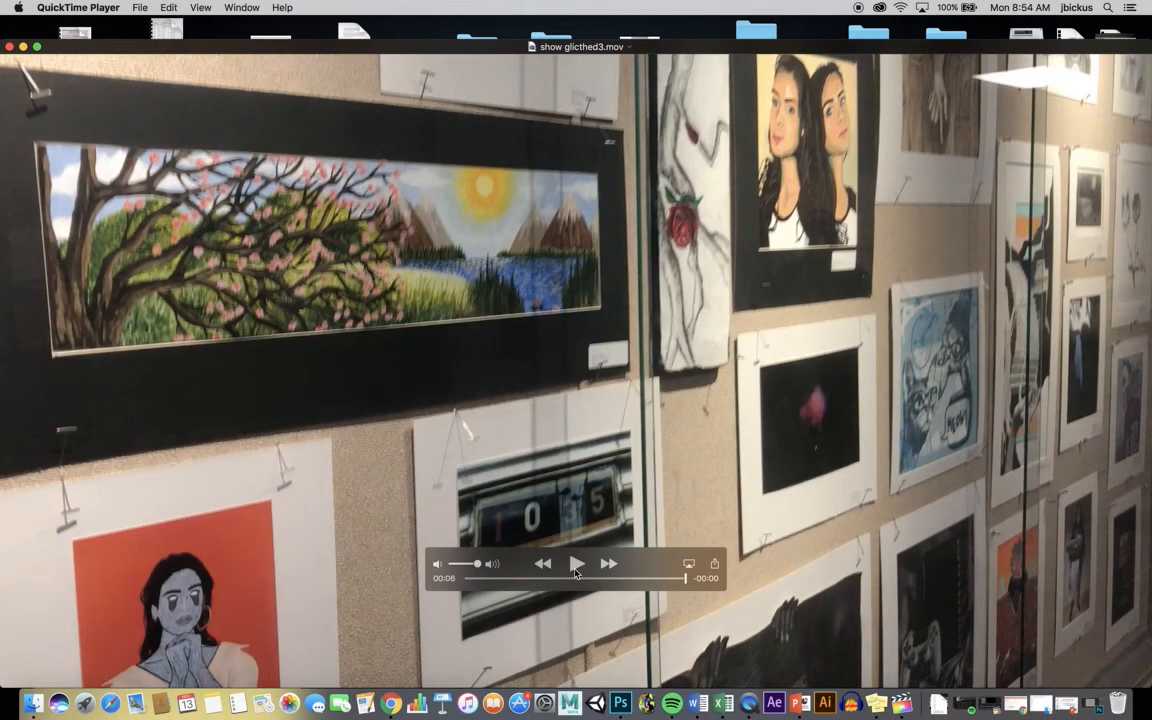
pyautogui.click(9, 47)
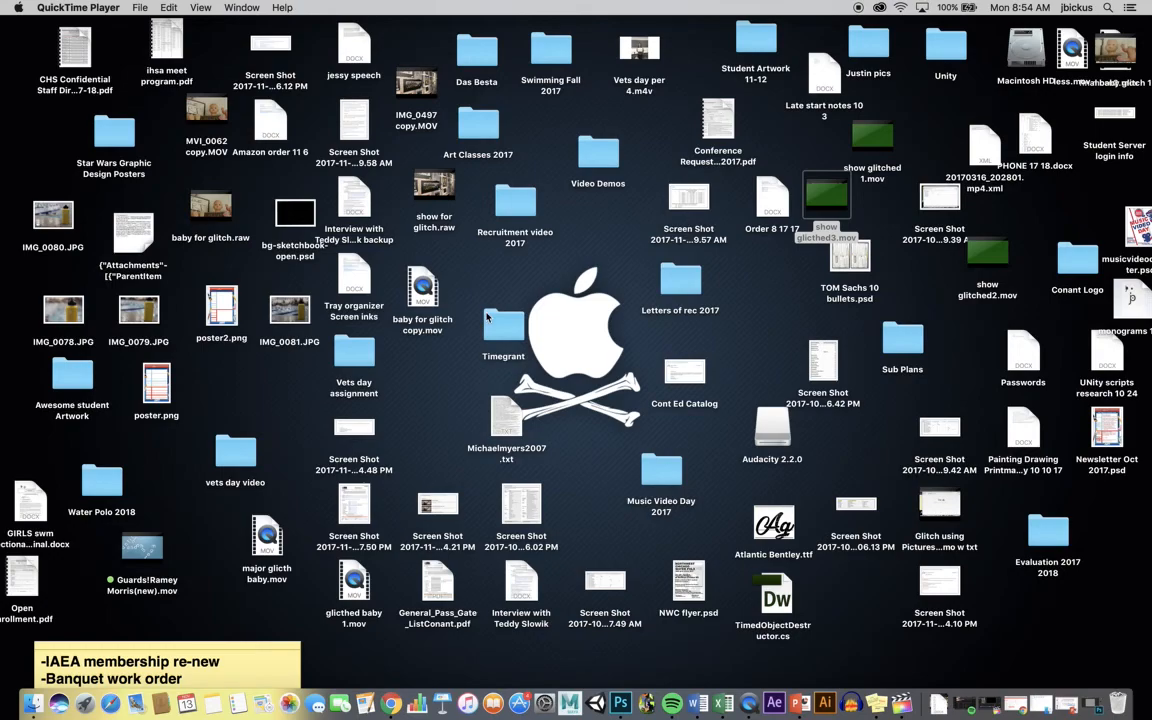
# Open the final baby glitch 1 recording in QuickTime Player, enlarge its window and scrub to about 4 seconds.
pyautogui.moveTo(979, 270)
pyautogui.click(1129, 61)
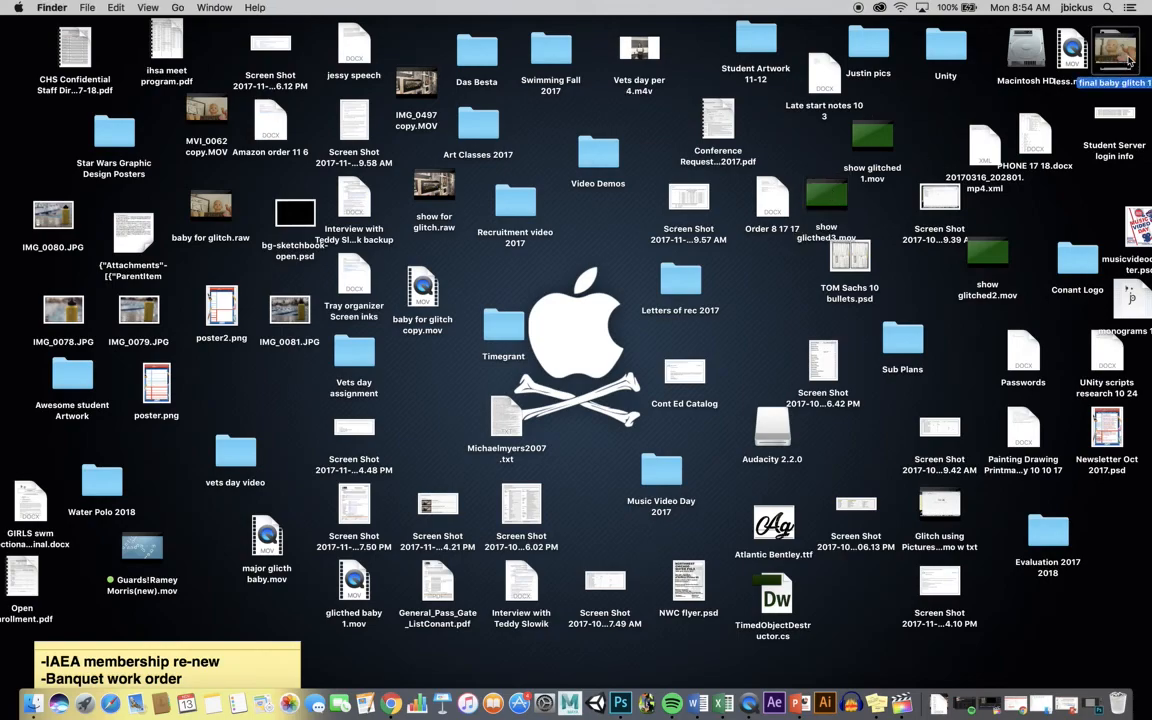
pyautogui.moveTo(1129, 61); pyautogui.dragTo(745, 717)
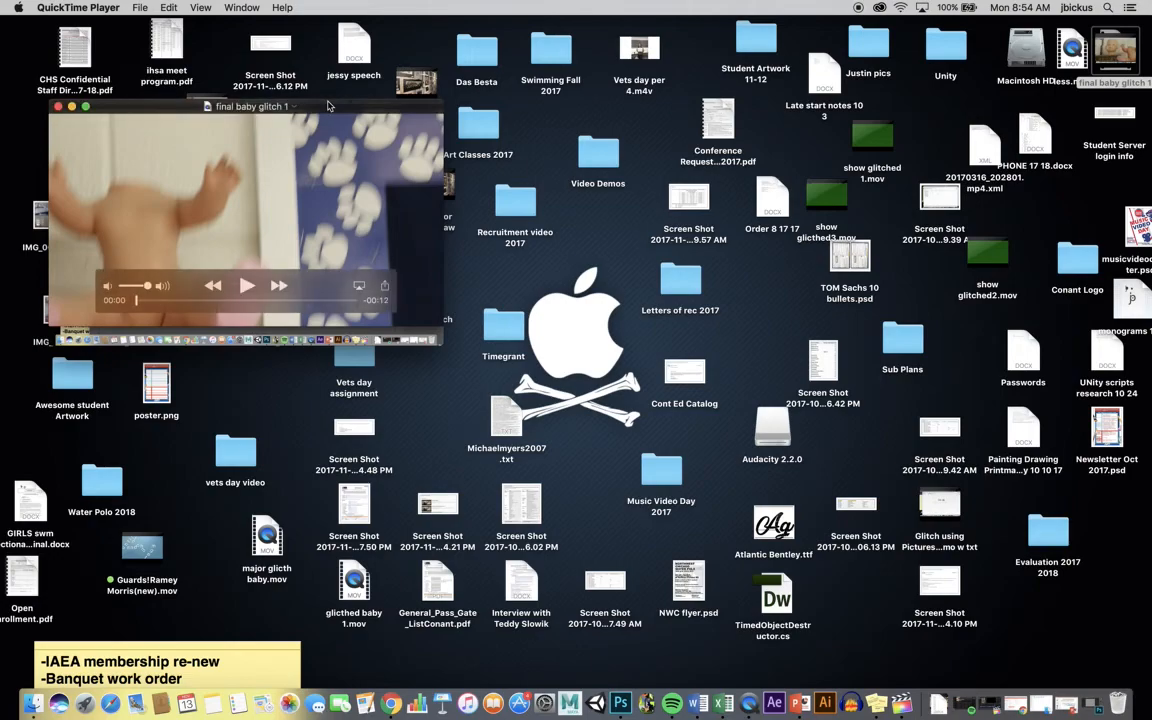
pyautogui.moveTo(450, 260); pyautogui.dragTo(978, 260)
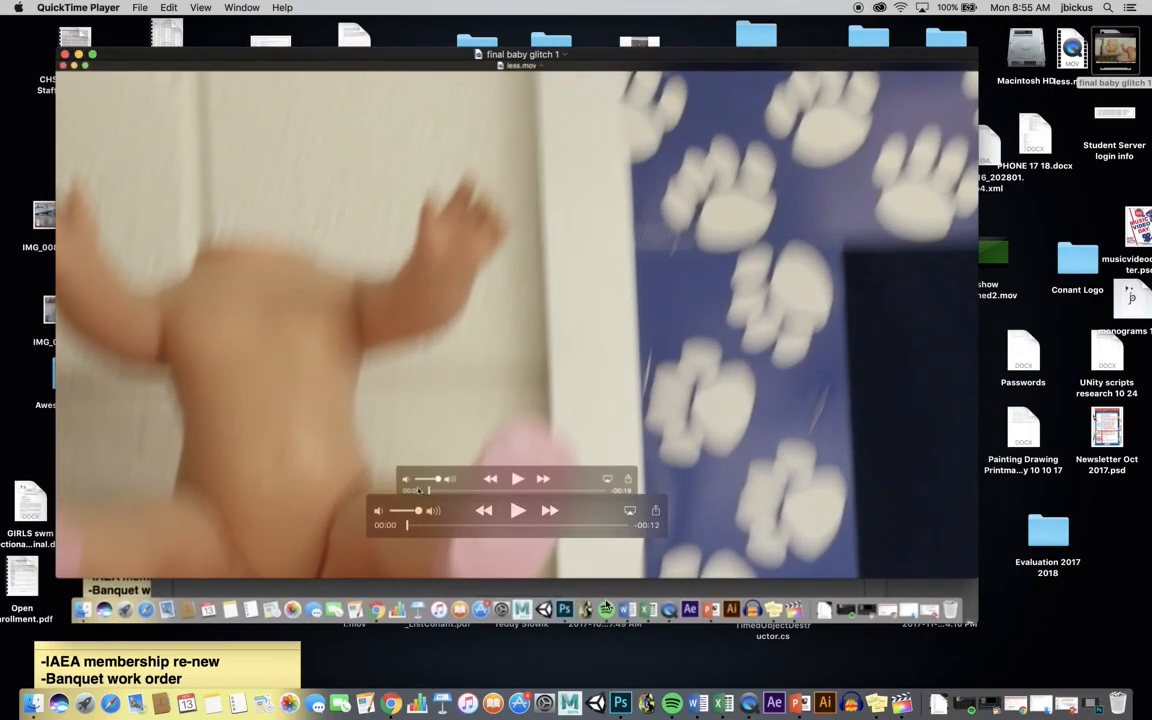
pyautogui.moveTo(405, 527); pyautogui.dragTo(481, 535)
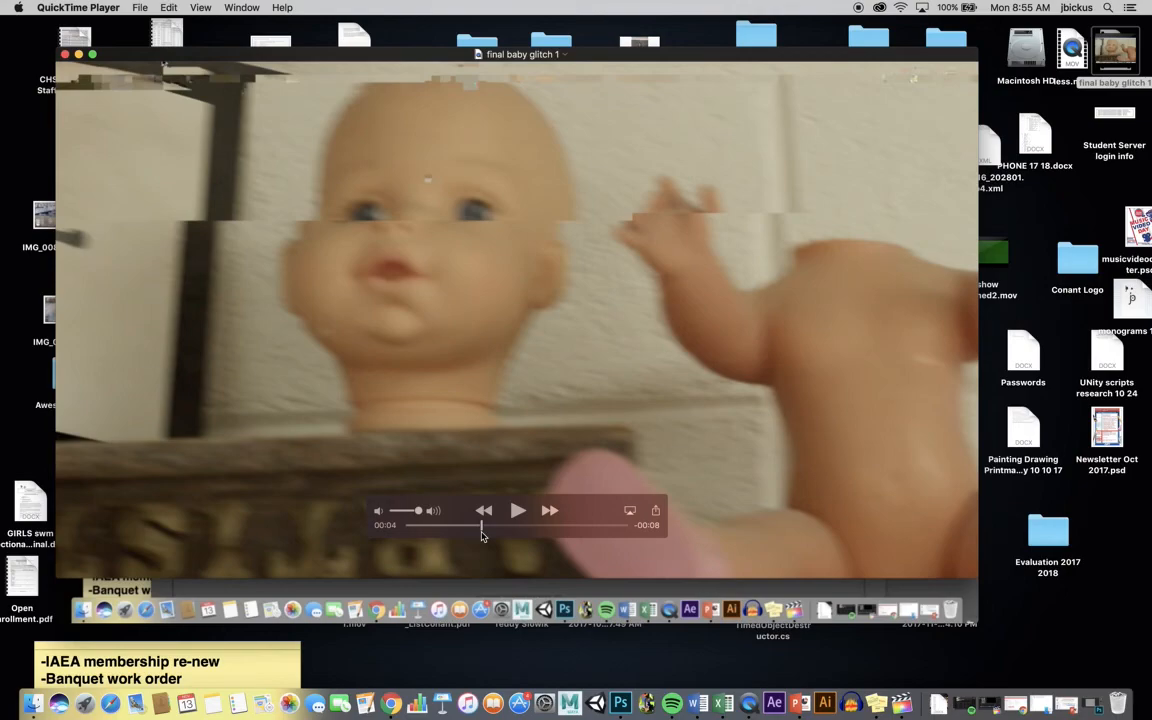
# Switch to Final Cut Pro, restore its minimized window and close the QuickTime video behind it.
pyautogui.click(901, 703)
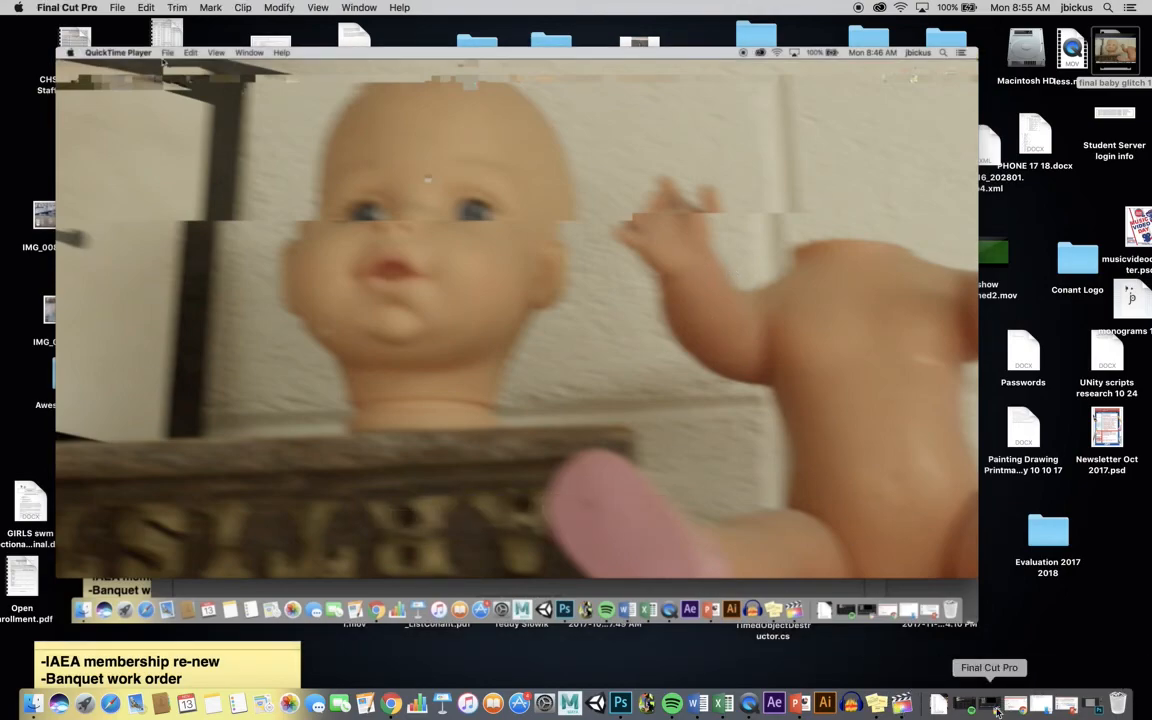
pyautogui.click(938, 703)
pyautogui.doubleClick(195, 30)
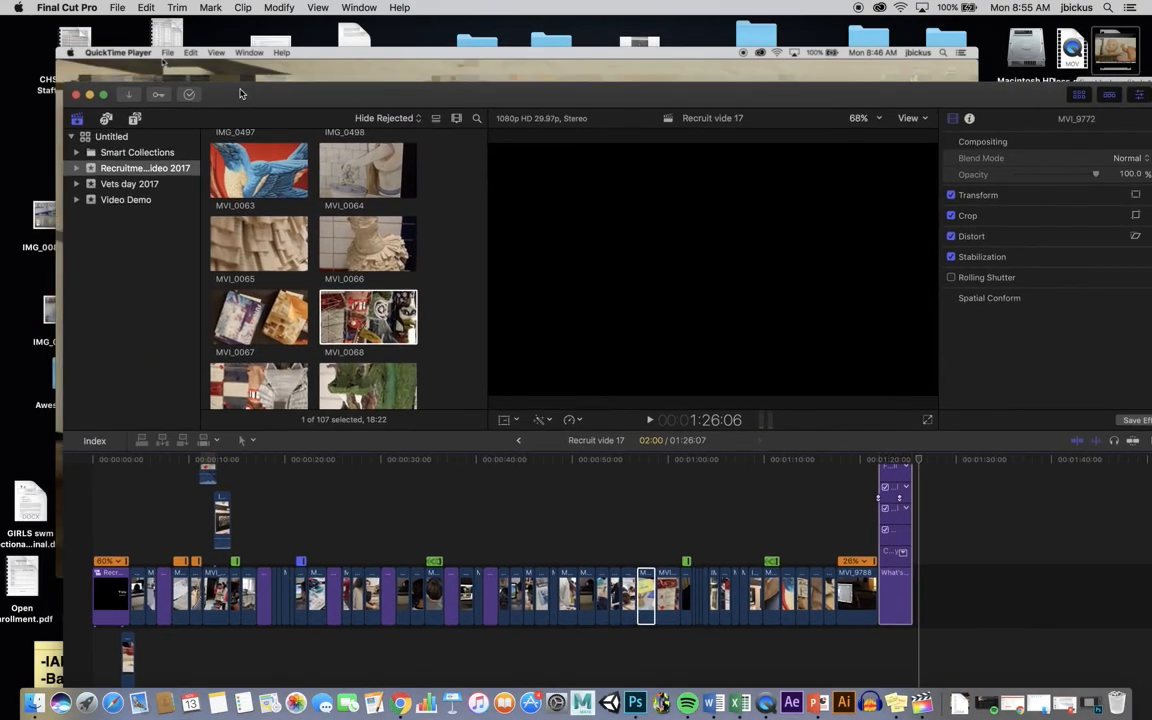
pyautogui.click(63, 55)
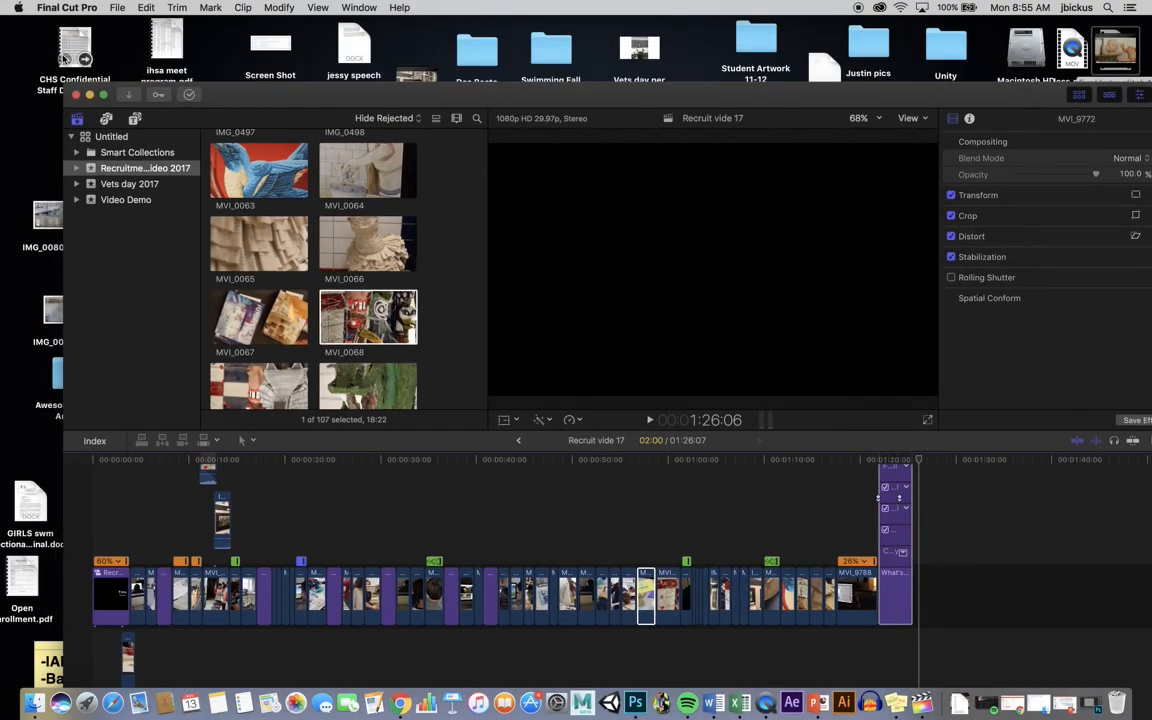
# Create a new event named Glitch in the Untitled library, with a new project included.
pyautogui.rightClick(125, 254)
pyautogui.click(160, 257)
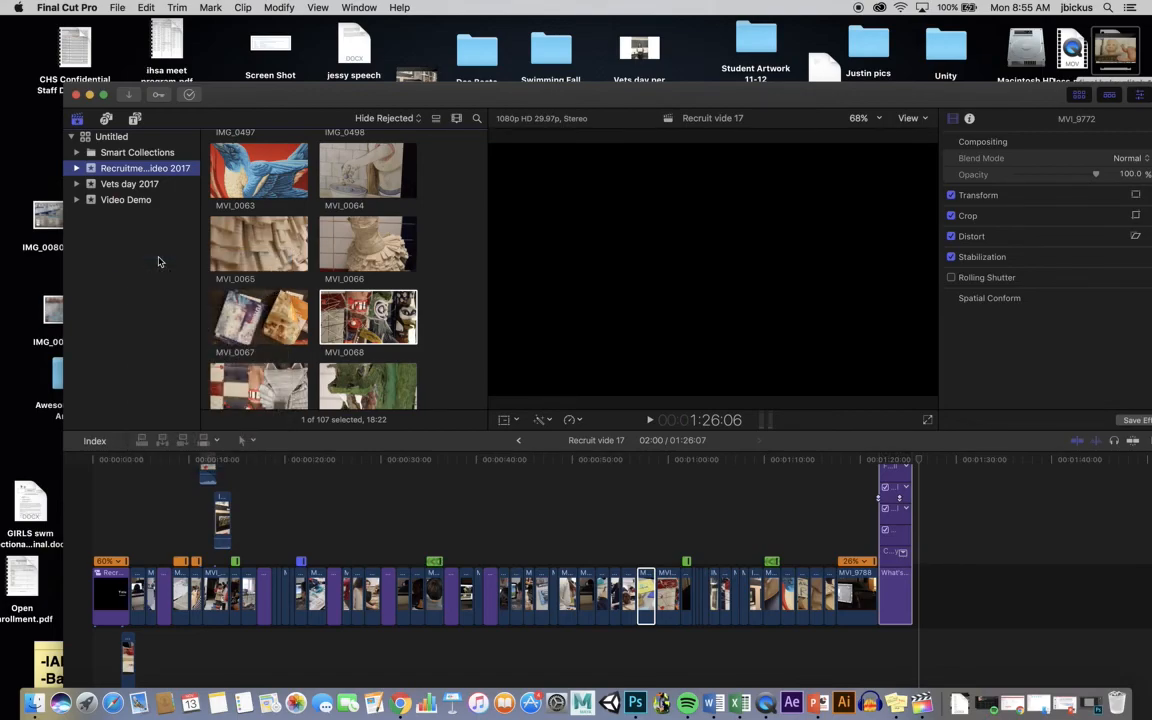
pyautogui.write('Glitch')
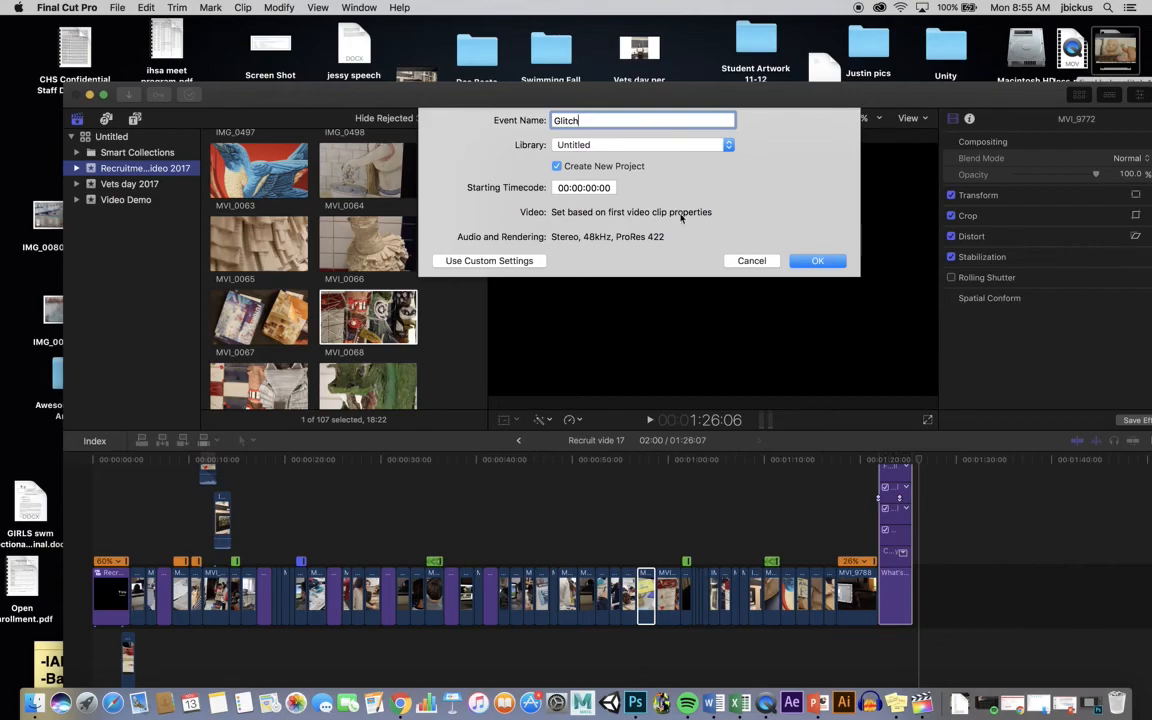
pyautogui.click(816, 261)
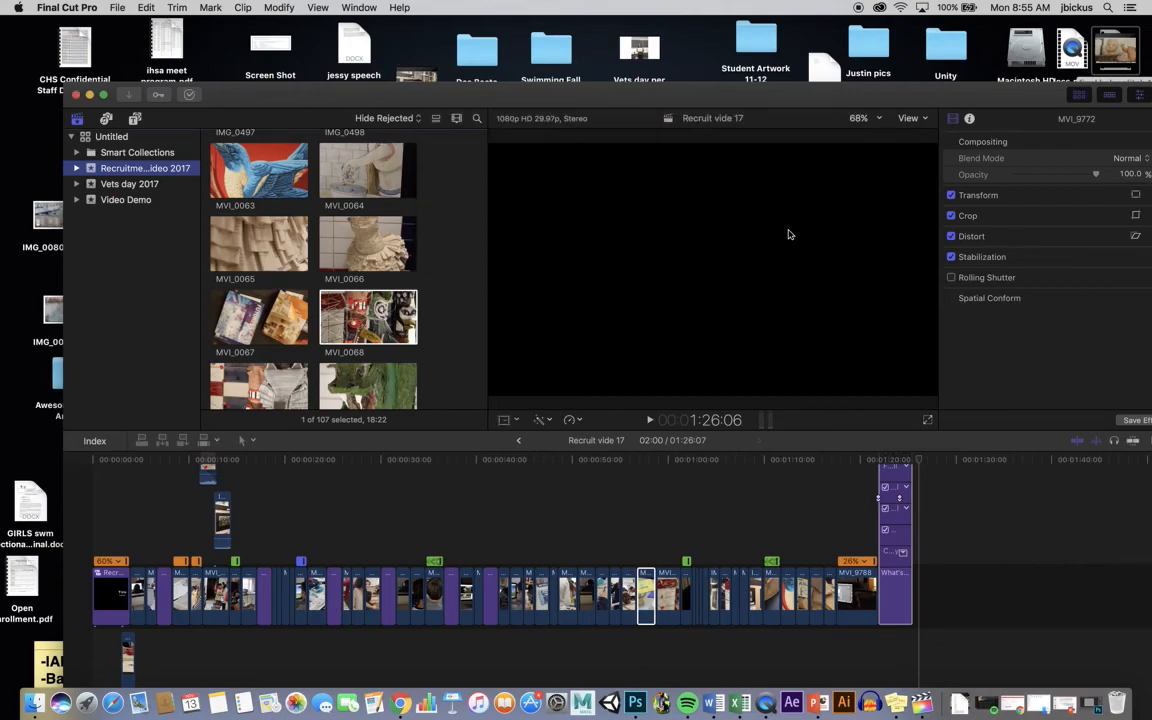
# Add final baby glitch 1 from the desktop to the Glitch project's timeline, accepting the 720p HD, 960x720, 60p settings.
pyautogui.click(110, 169)
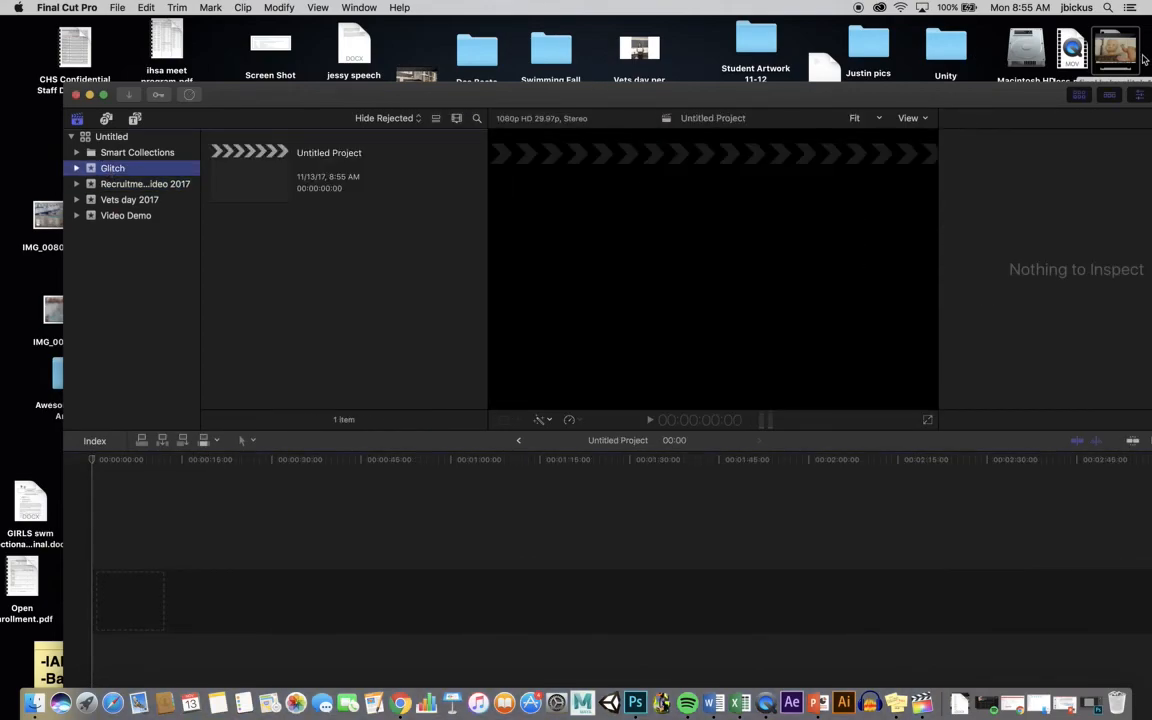
pyautogui.moveTo(1128, 57); pyautogui.dragTo(303, 618)
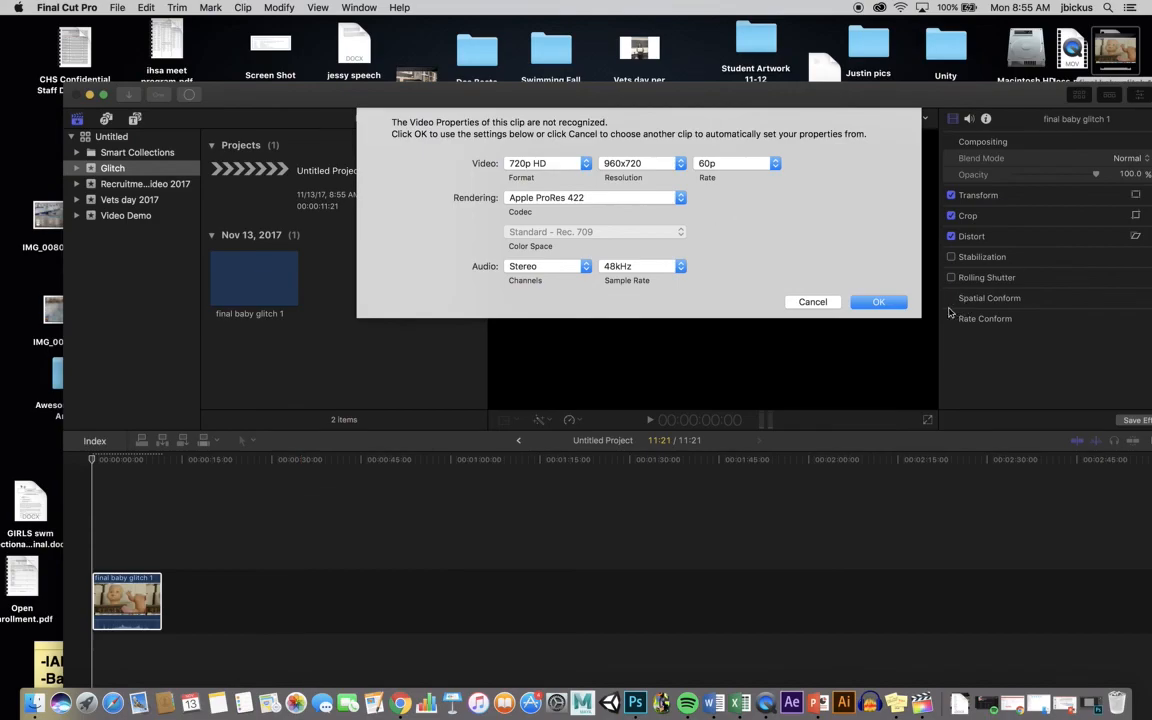
pyautogui.click(878, 302)
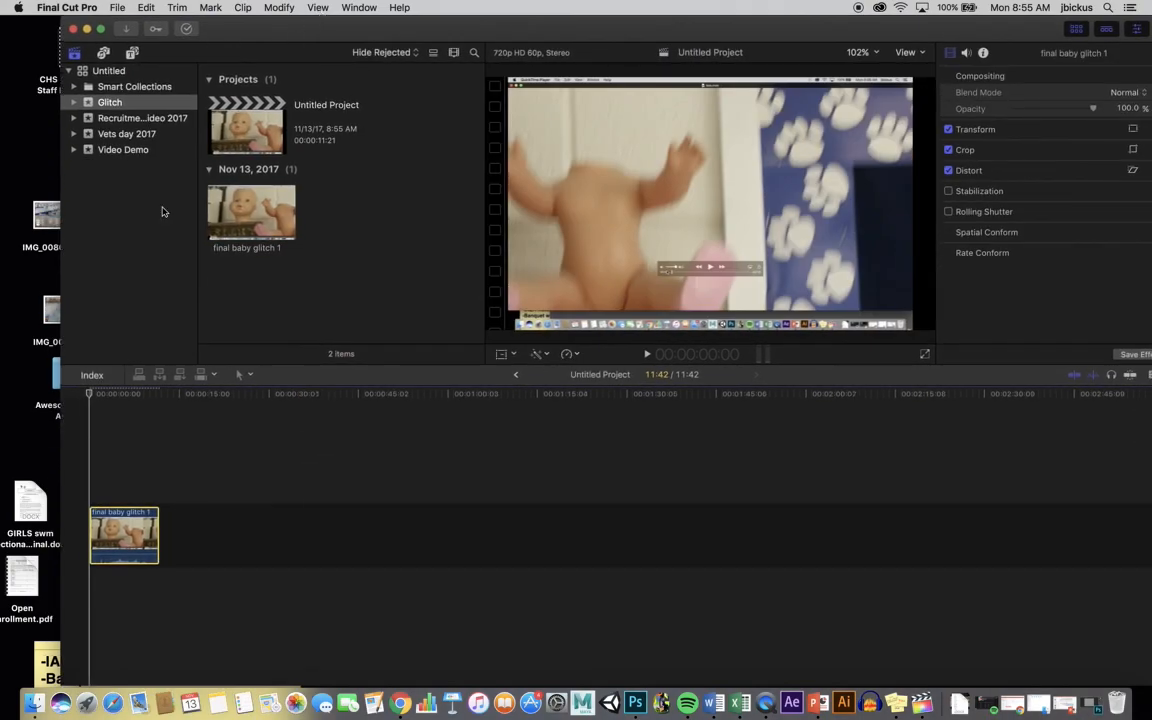
# Trim the clip's frame with the Crop tool to cut off the recorded dock below and menu bar above.
pyautogui.moveTo(88, 396); pyautogui.dragTo(128, 400)
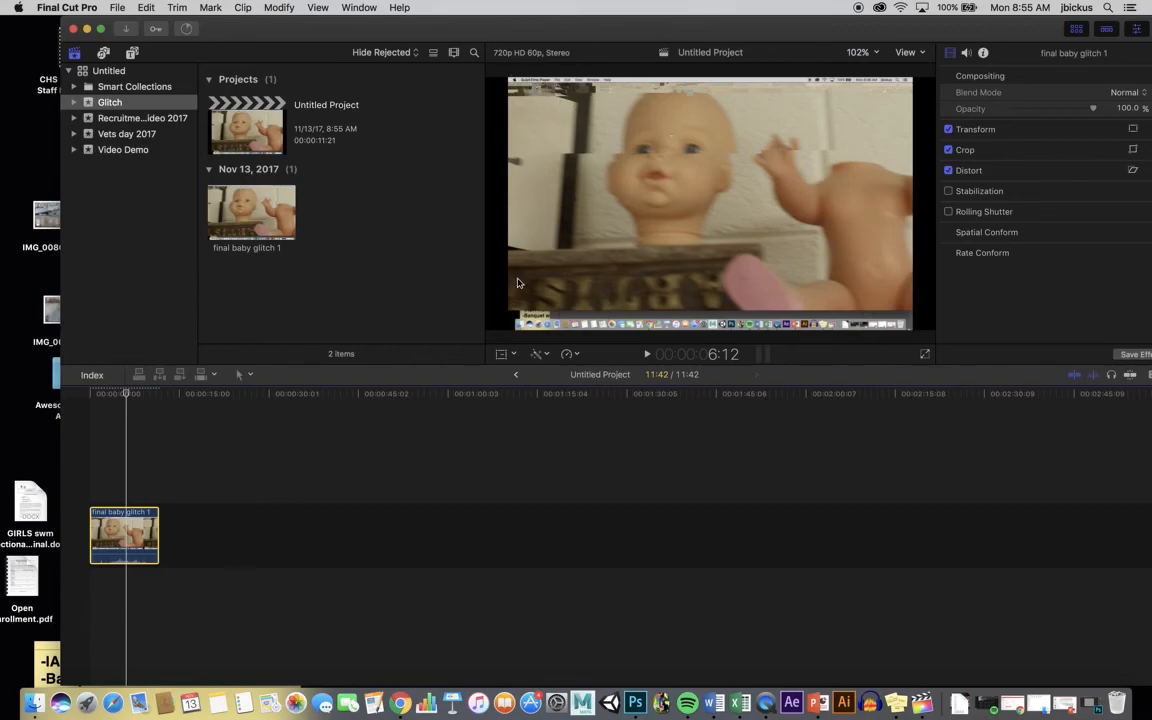
pyautogui.click(504, 354)
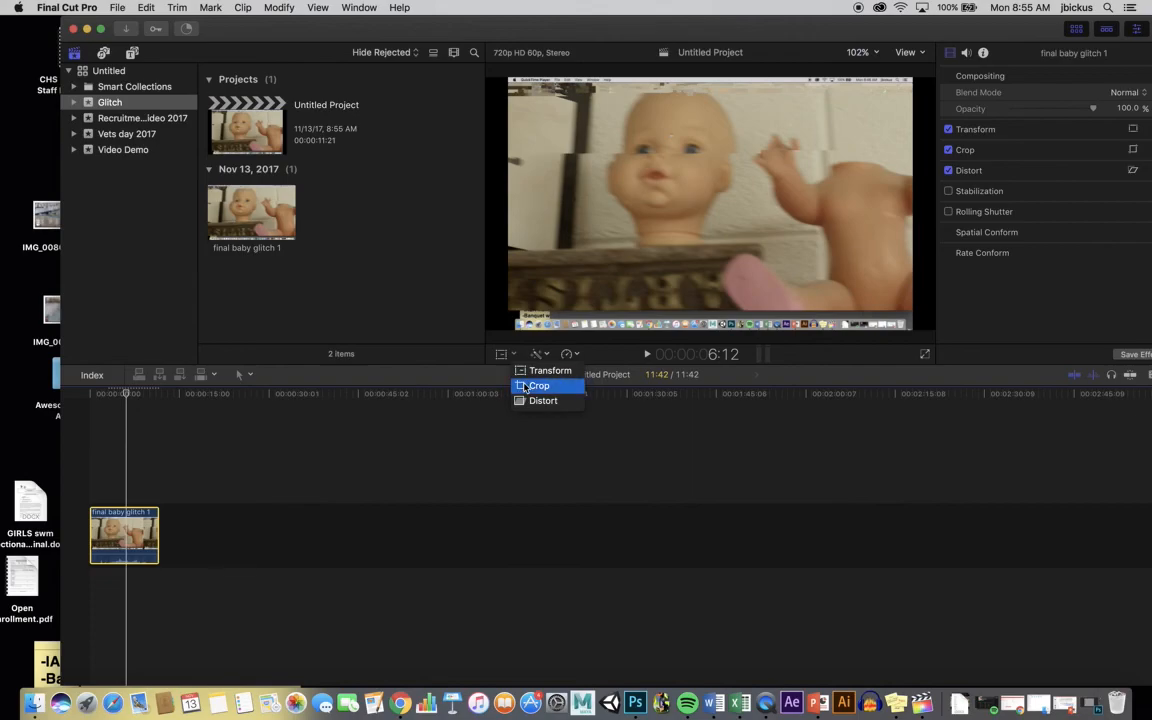
pyautogui.click(526, 386)
pyautogui.moveTo(511, 331); pyautogui.dragTo(511, 312)
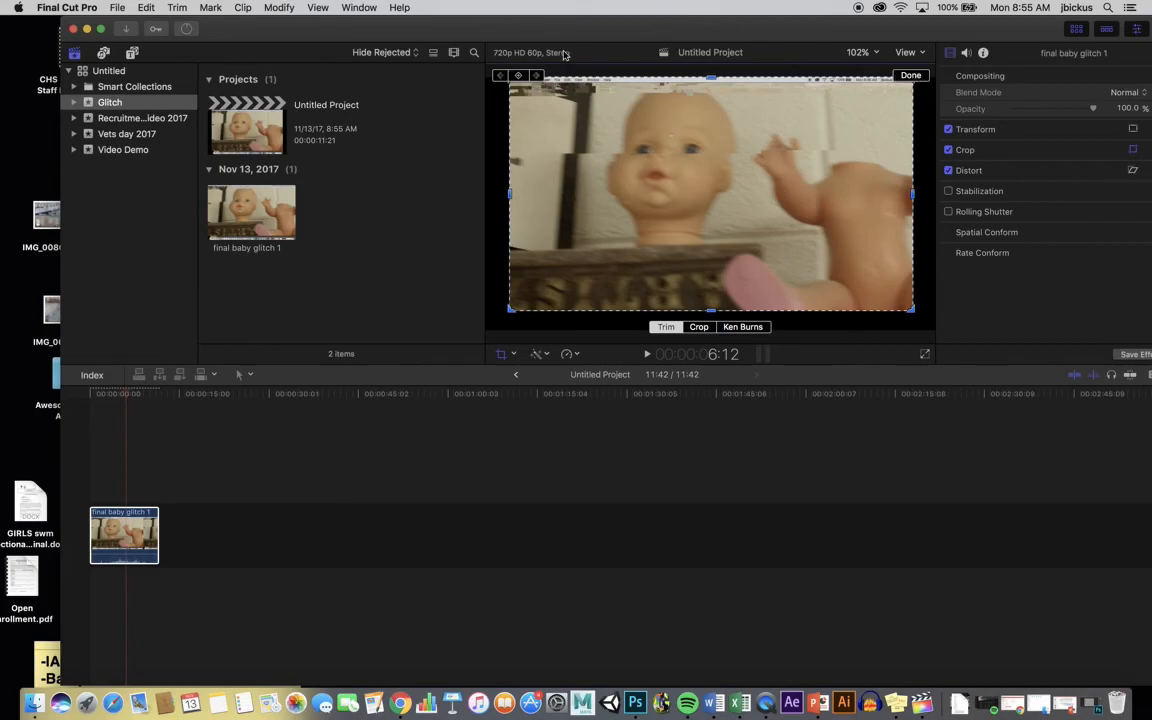
pyautogui.moveTo(712, 80); pyautogui.dragTo(712, 85)
pyautogui.click(909, 76)
# Play the clip to find a cut point, split it at about 7 seconds, delete the first part and preview the remainder.
pyautogui.click(157, 511)
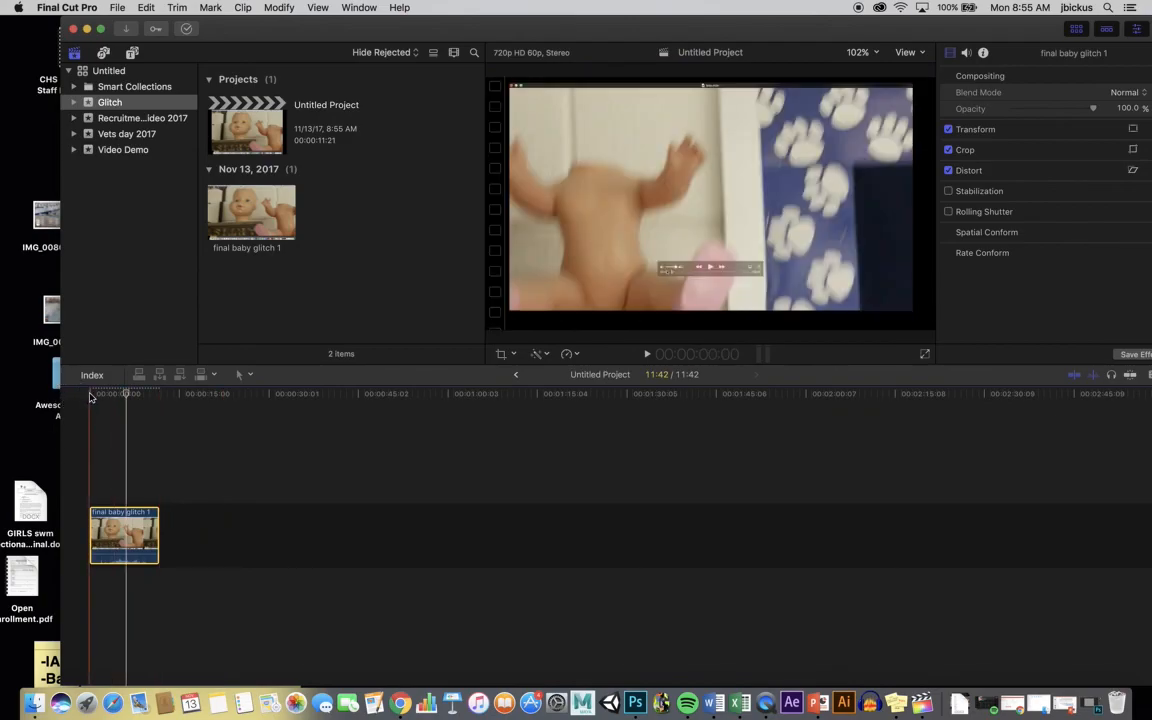
pyautogui.press('space')
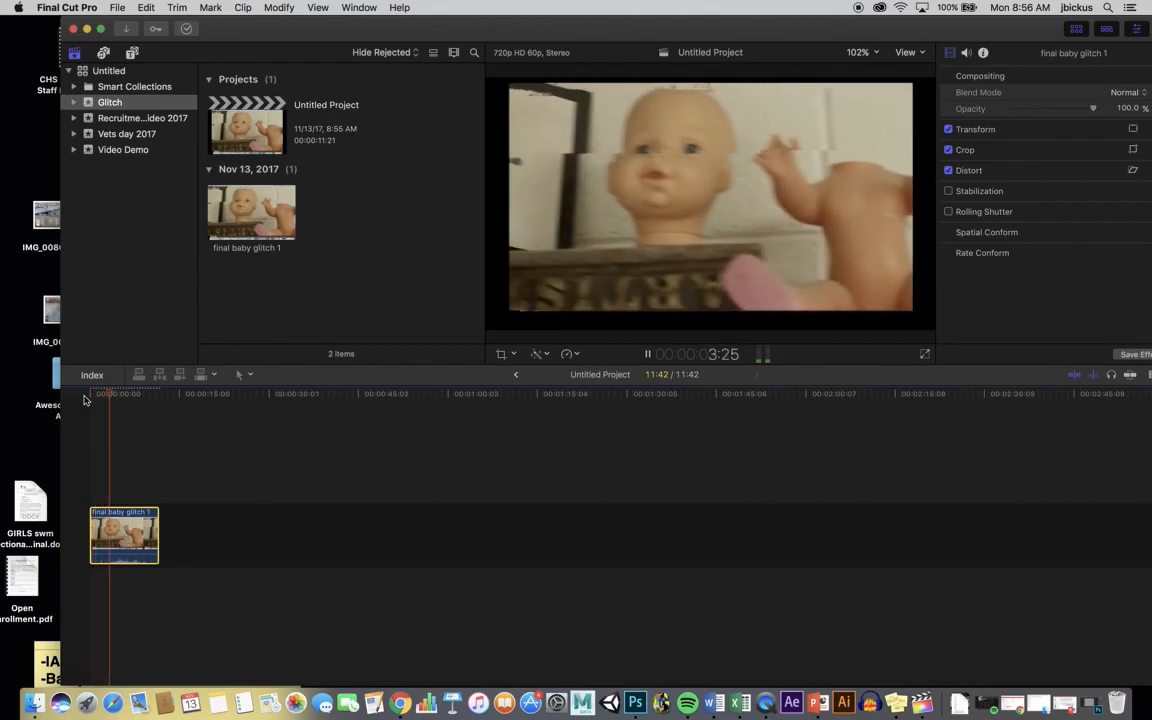
pyautogui.press('space')
pyautogui.press('space')
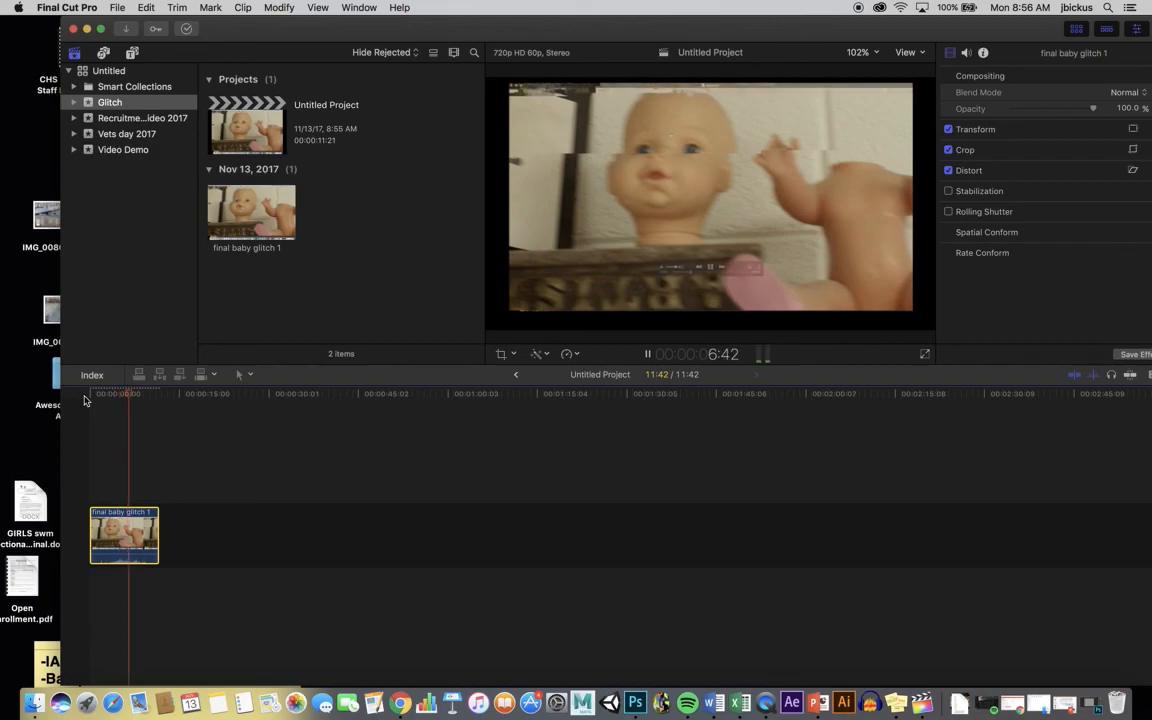
pyautogui.press('space')
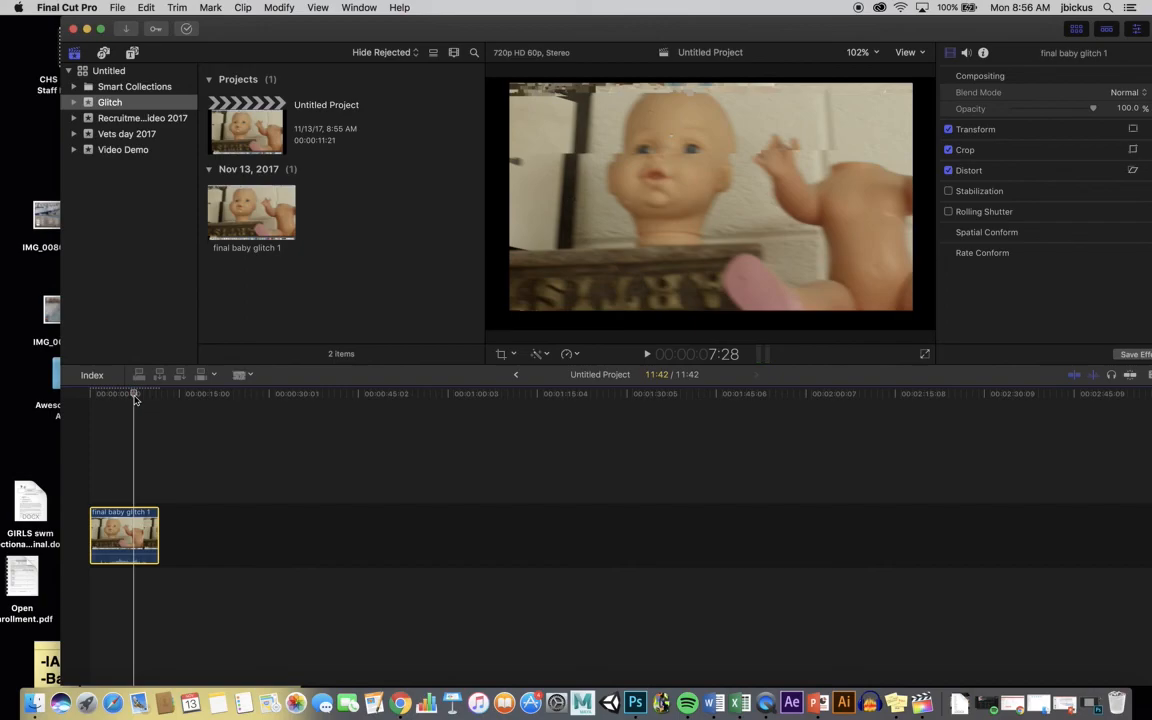
pyautogui.click(136, 530)
pyautogui.press('Delete')
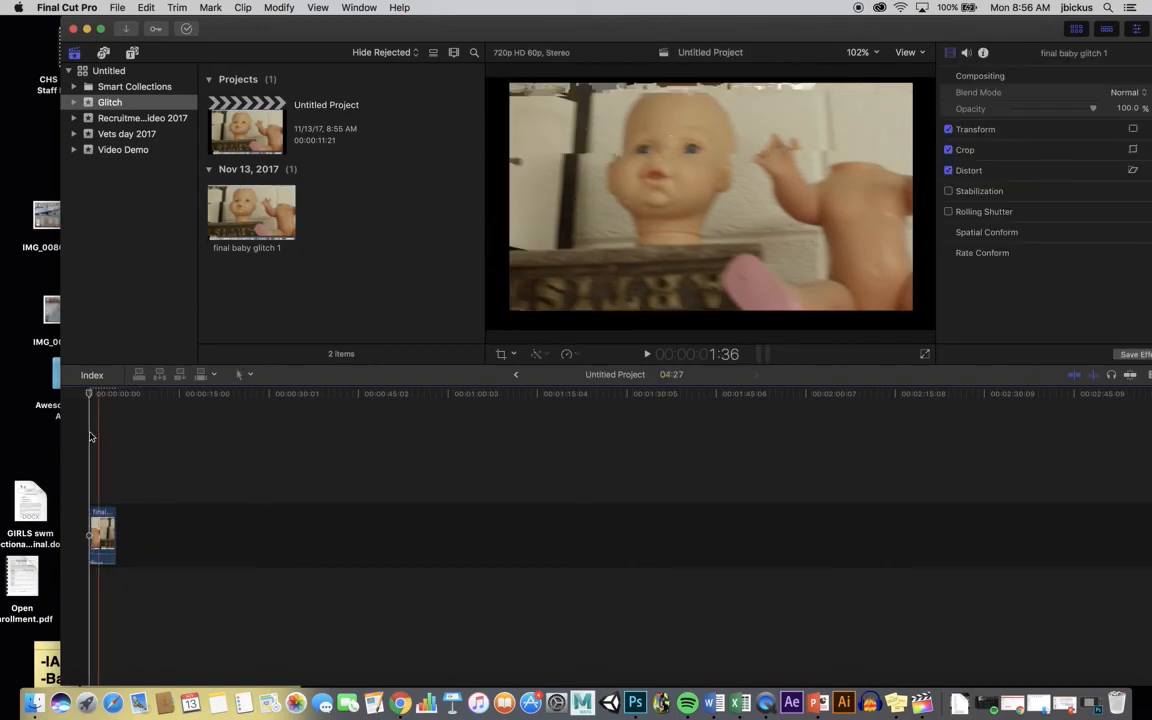
pyautogui.press('space')
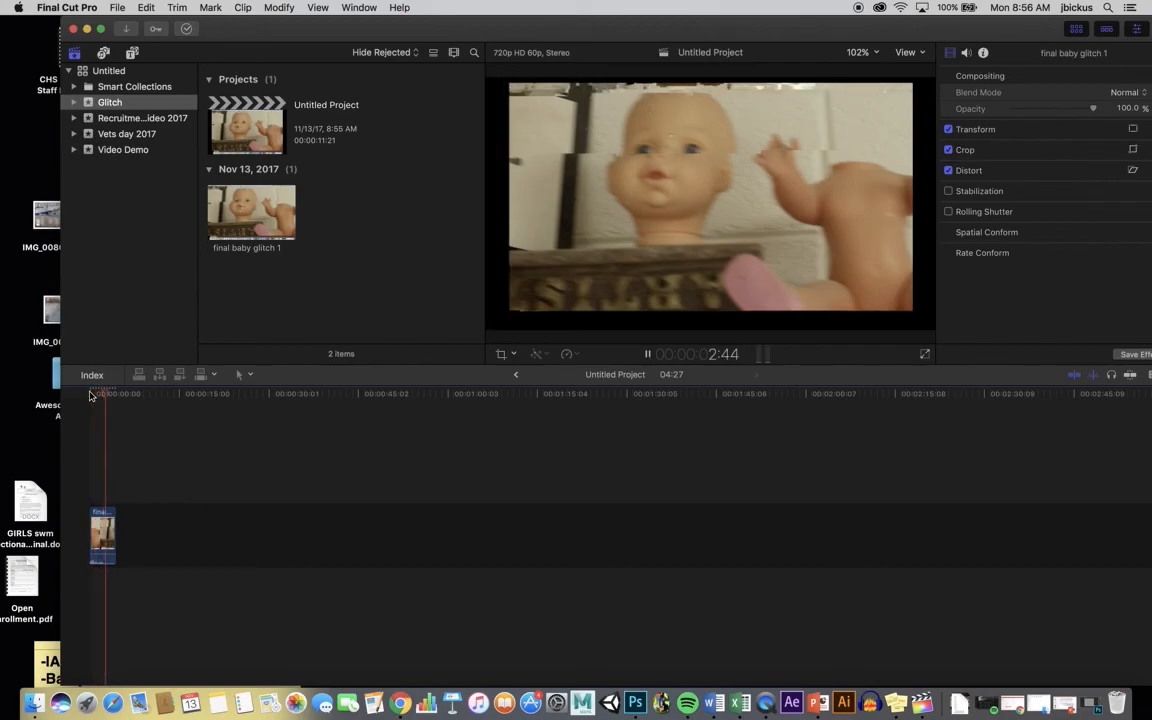
# Duplicate the shortened clip directly above the original and set the copy's blend mode to Soft Light.
pyautogui.click(102, 517)
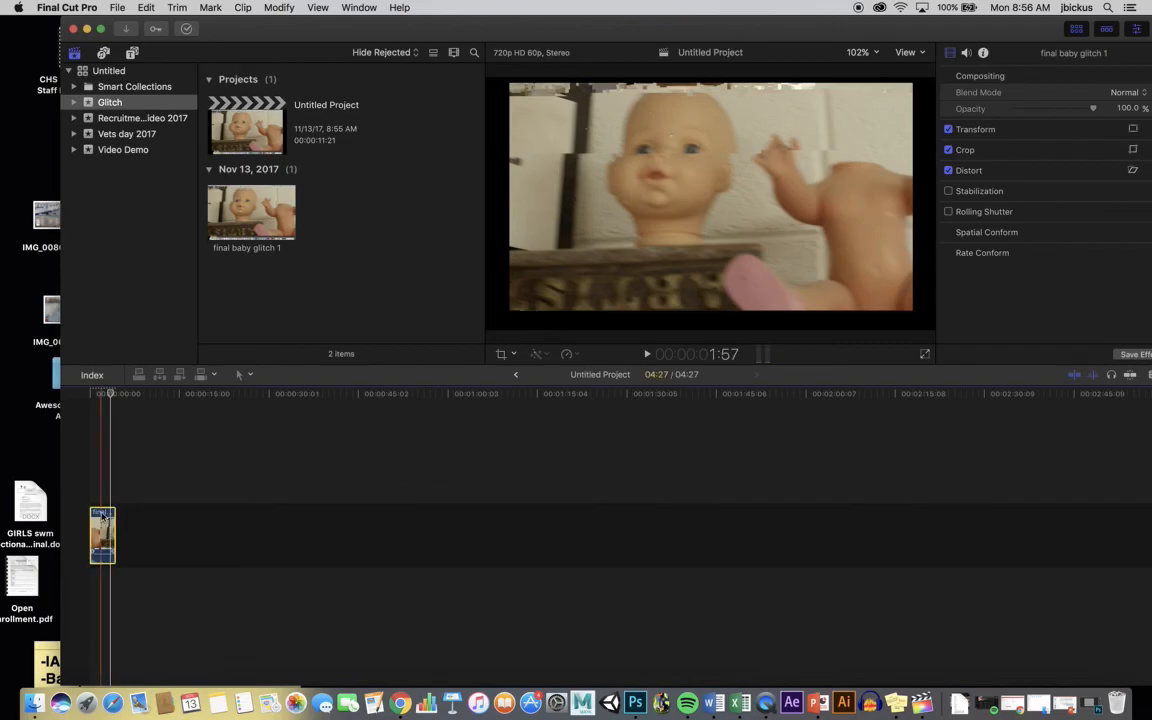
pyautogui.moveTo(102, 522); pyautogui.dragTo(102, 472)
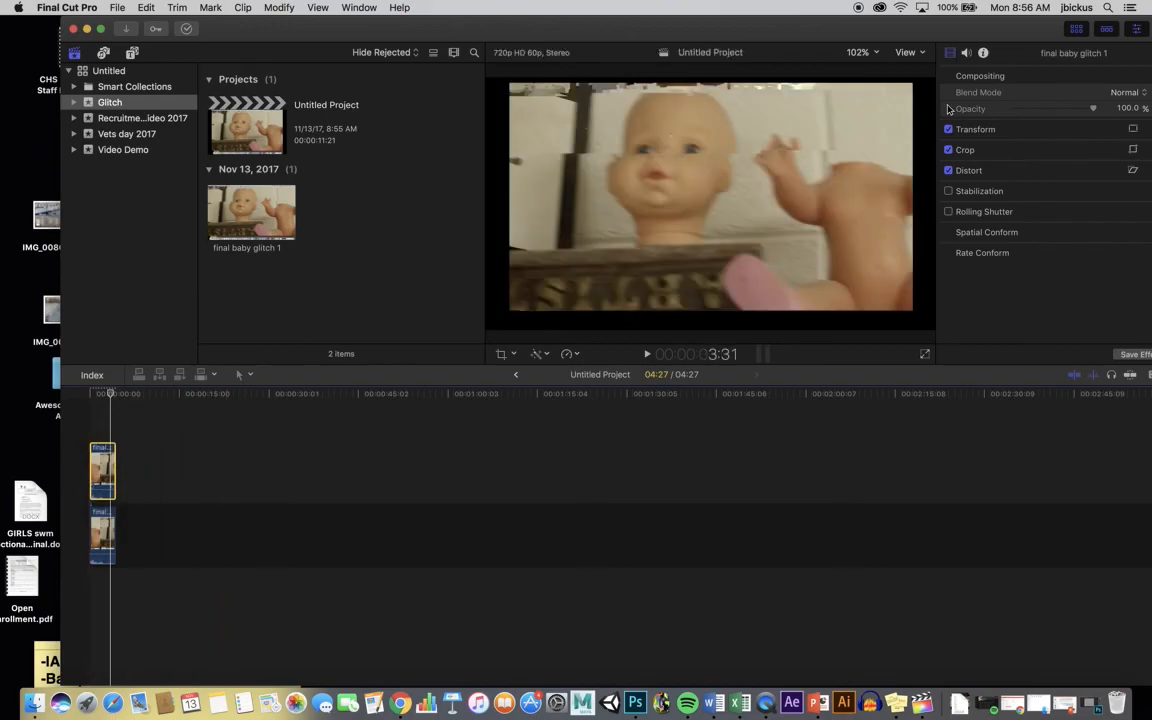
pyautogui.moveTo(990, 28); pyautogui.dragTo(950, 27)
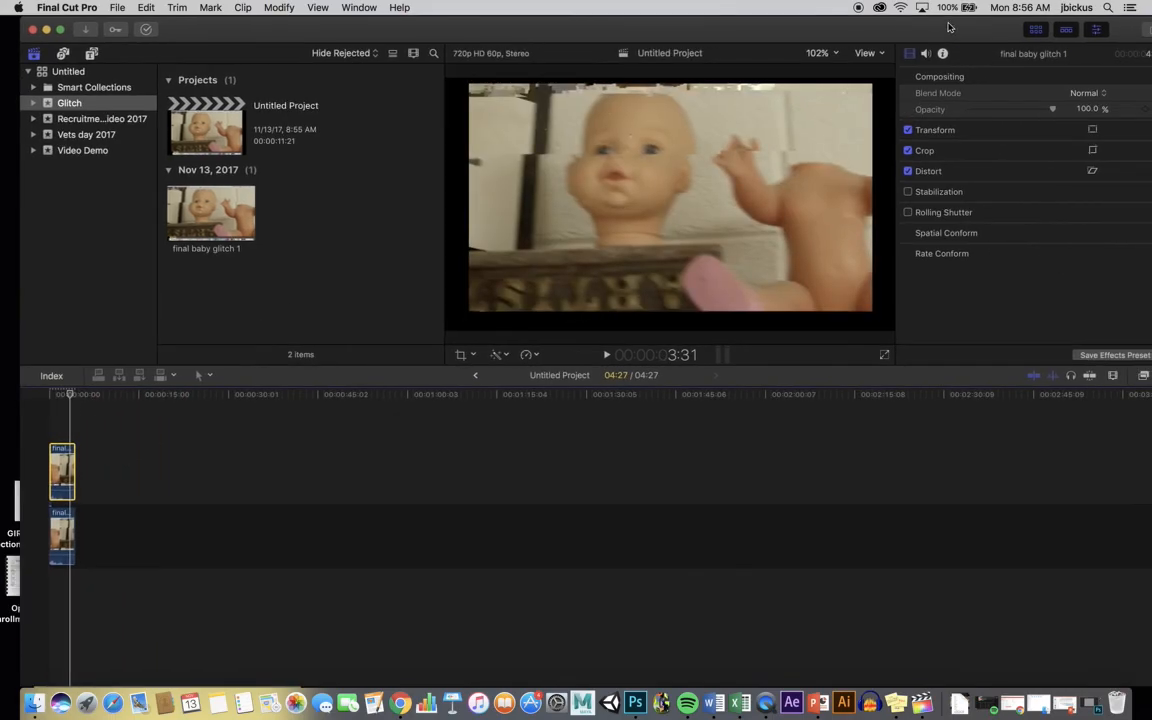
pyautogui.click(1097, 94)
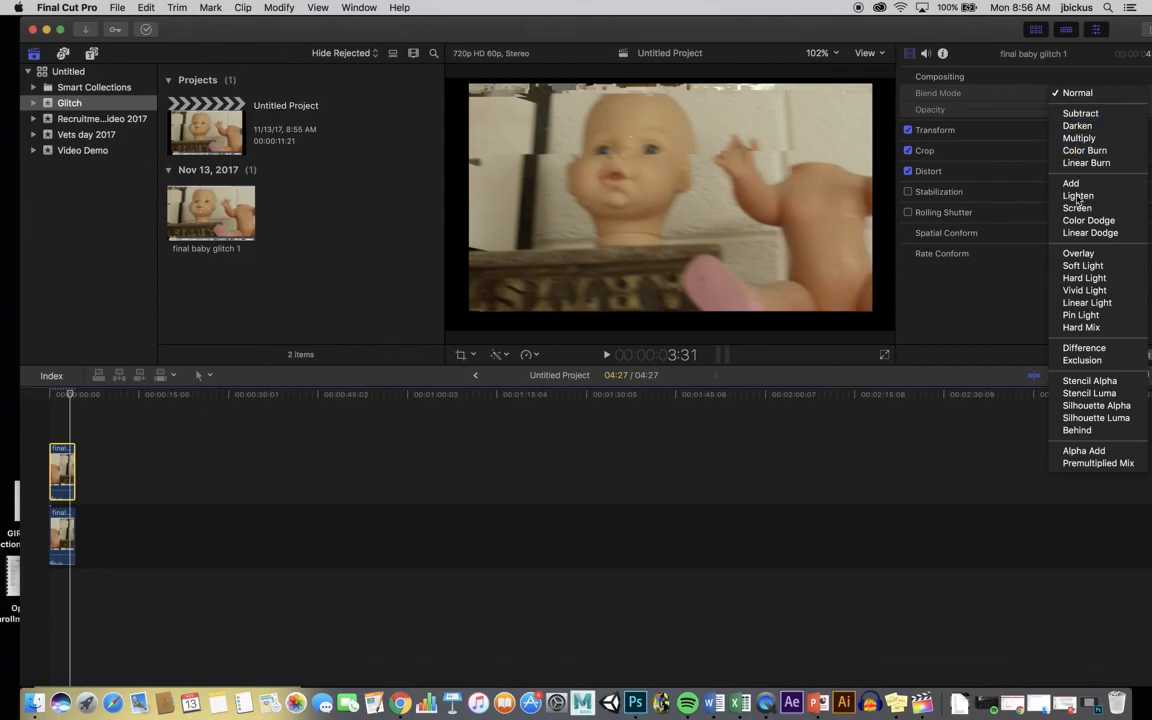
pyautogui.click(1094, 267)
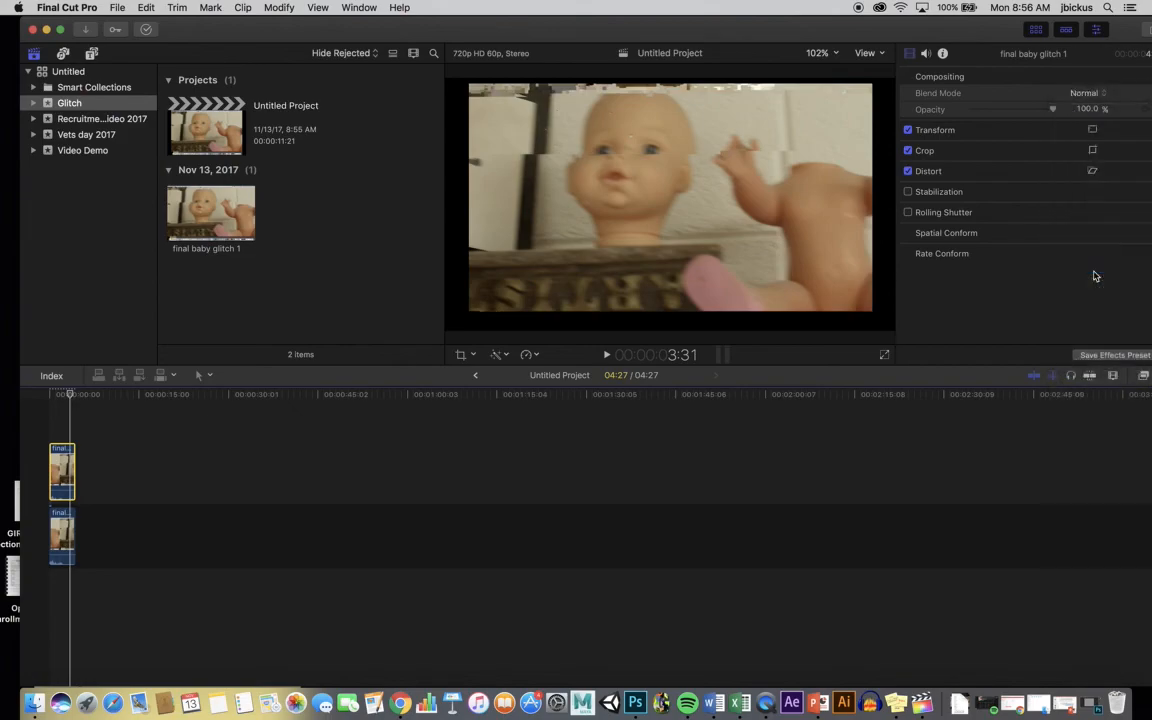
# Preview the blended clips from the start and shift the upper copy about one second later on the timeline.
pyautogui.moveTo(59, 398); pyautogui.dragTo(28, 401)
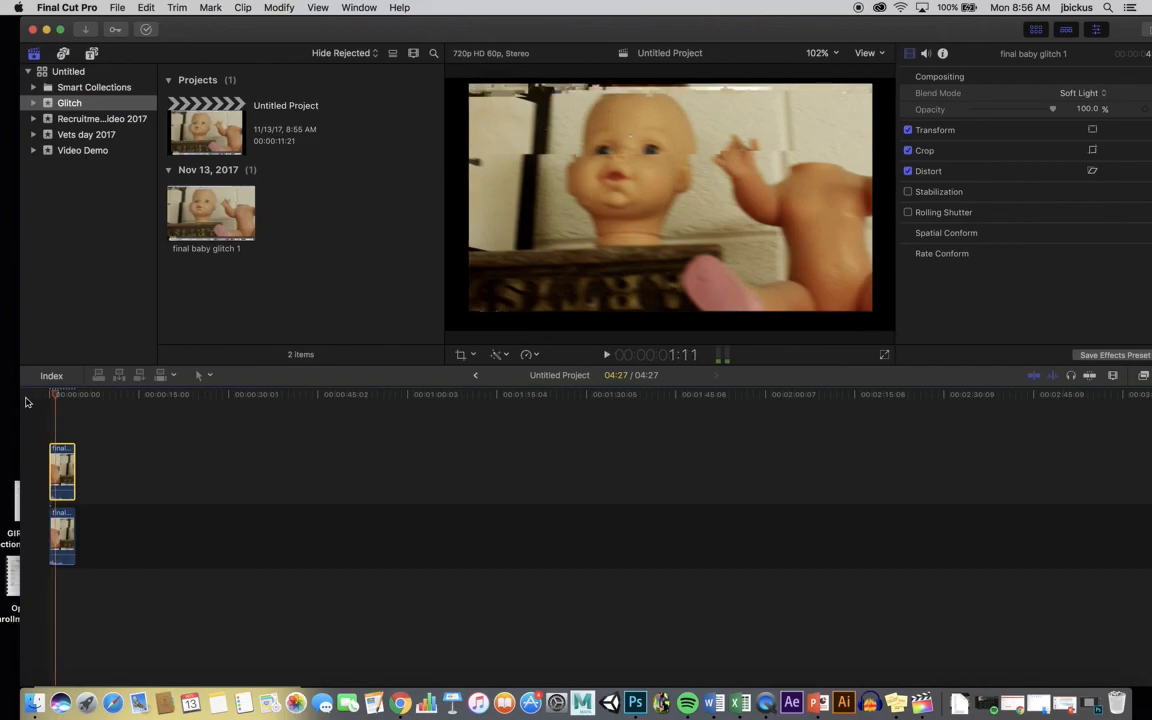
pyautogui.moveTo(60, 470); pyautogui.dragTo(65, 470)
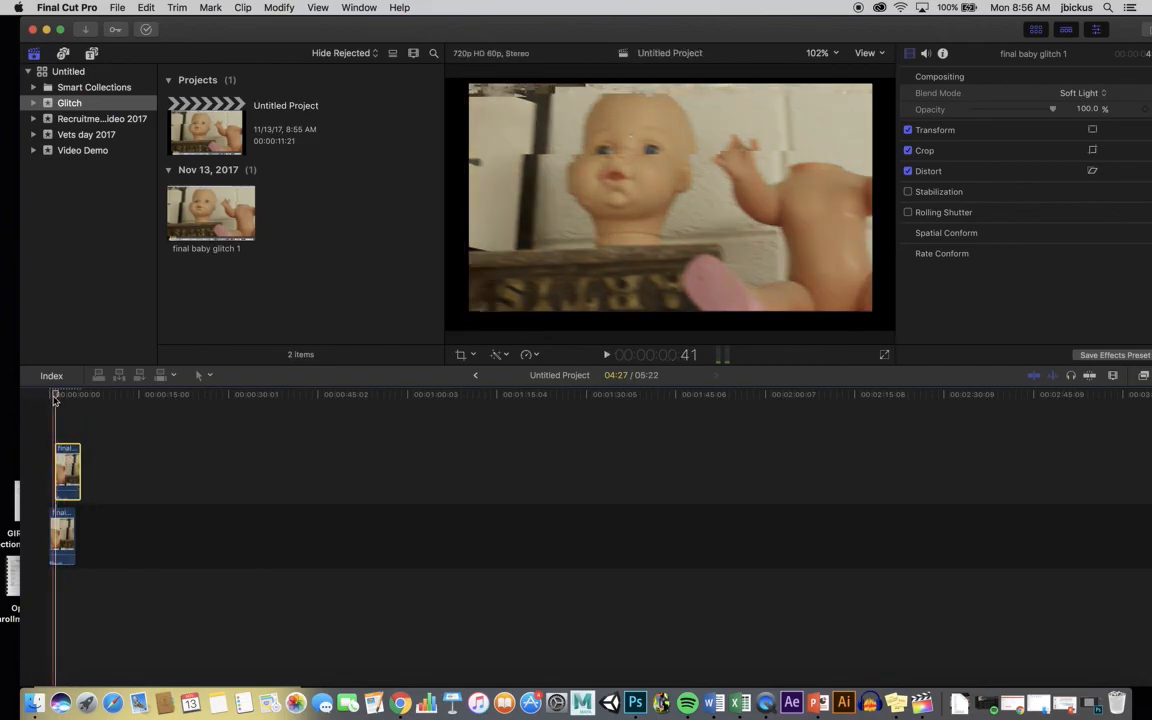
# Preview the offset clips, then try the Difference blend mode on the upper copy and check the frame at about 2 seconds.
pyautogui.press('space')
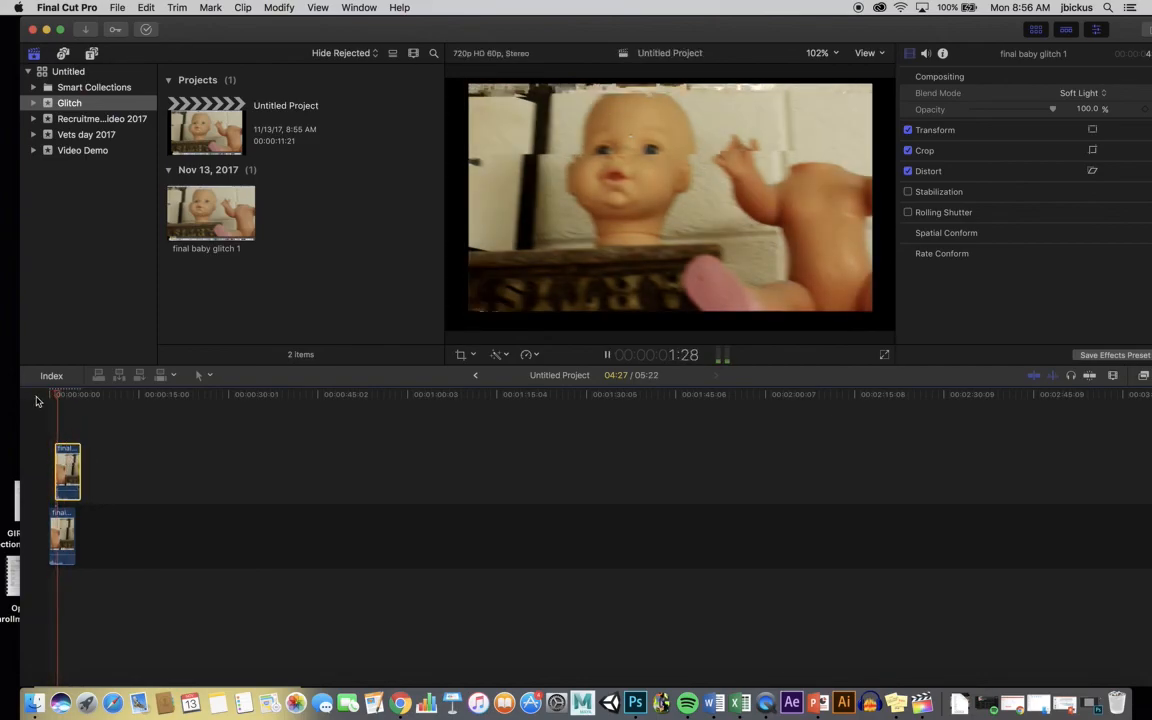
pyautogui.press('space')
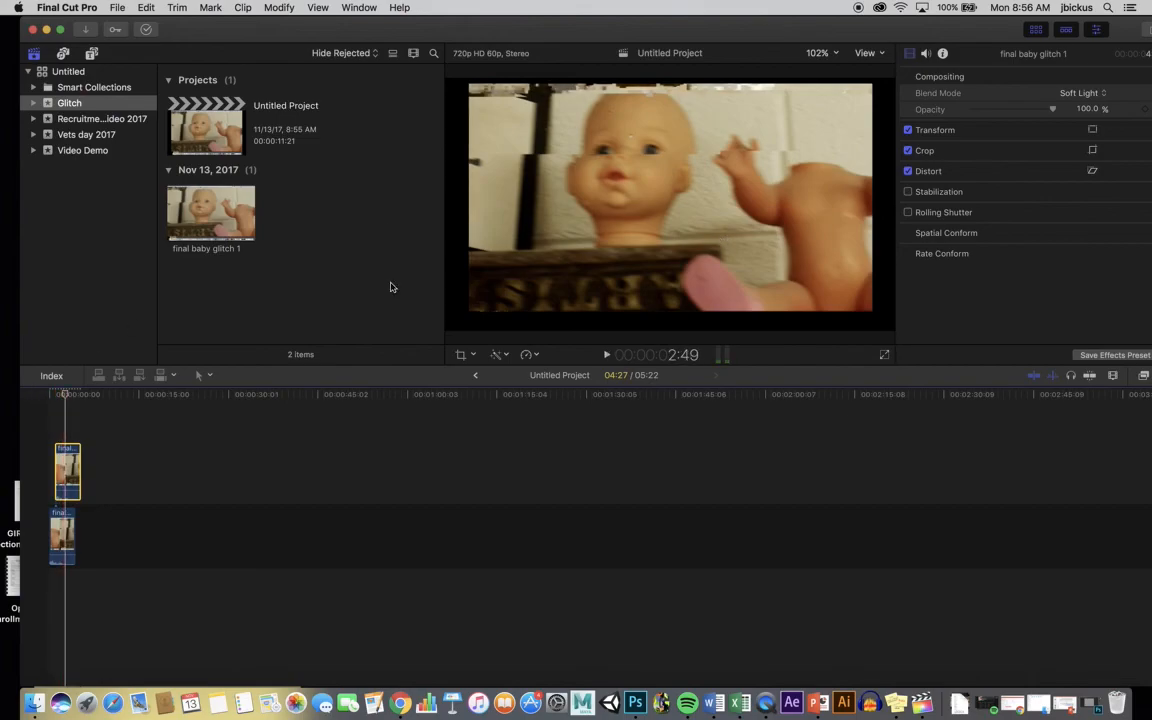
pyautogui.click(1085, 94)
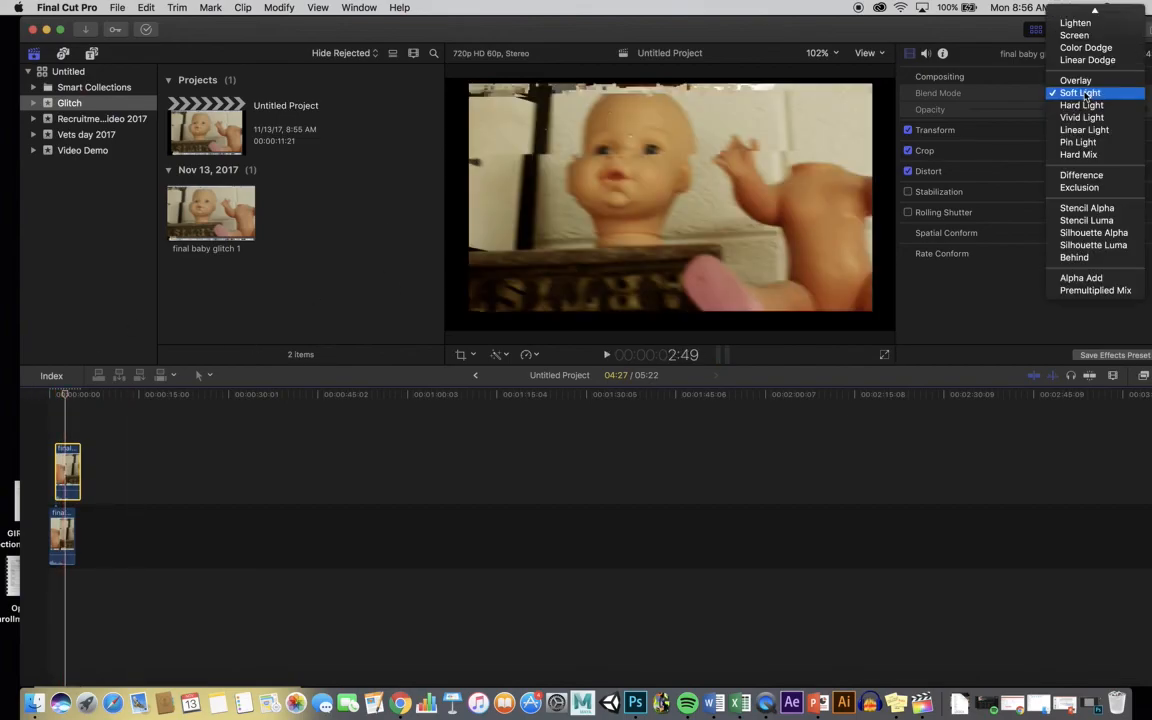
pyautogui.press('Escape')
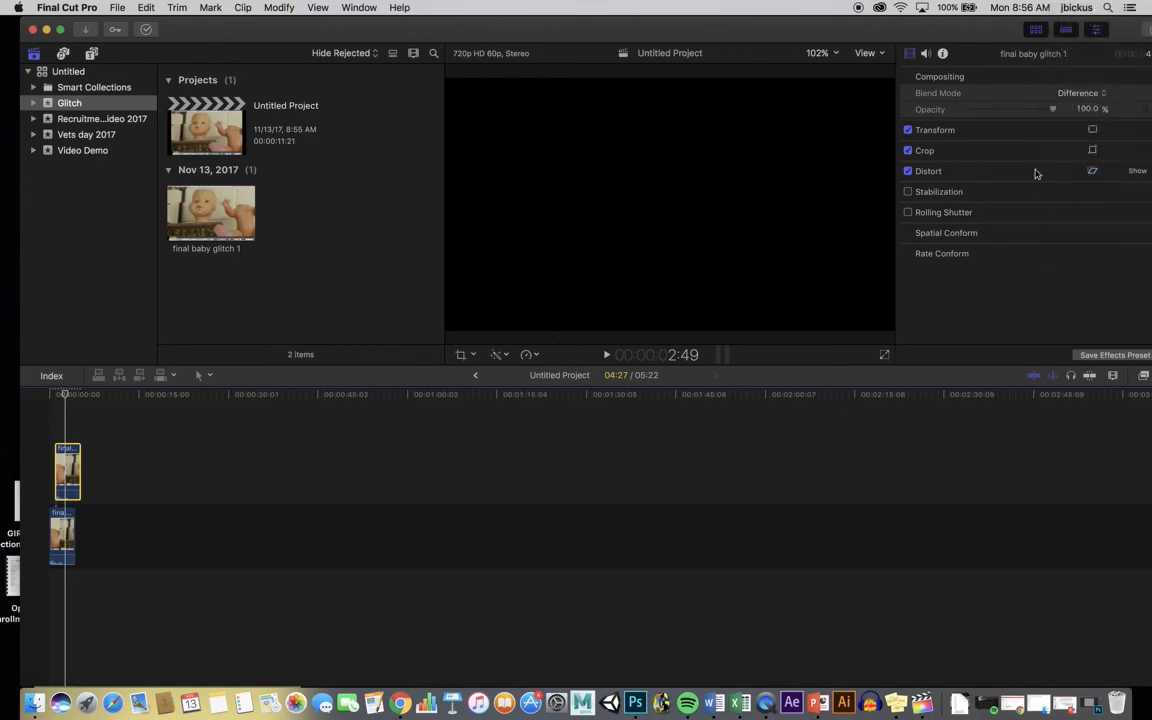
pyautogui.moveTo(68, 402); pyautogui.dragTo(62, 400)
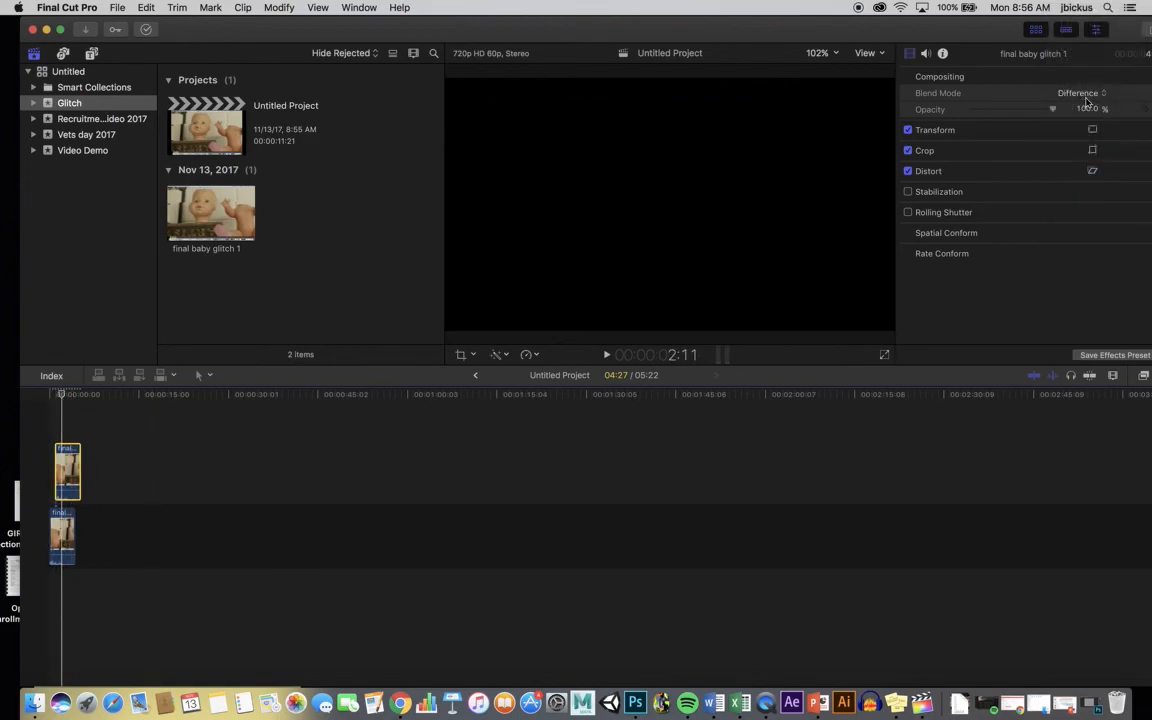
# Set the upper copy's blend mode to Linear Light and preview the blended clips from the start of the timeline.
pyautogui.click(1081, 94)
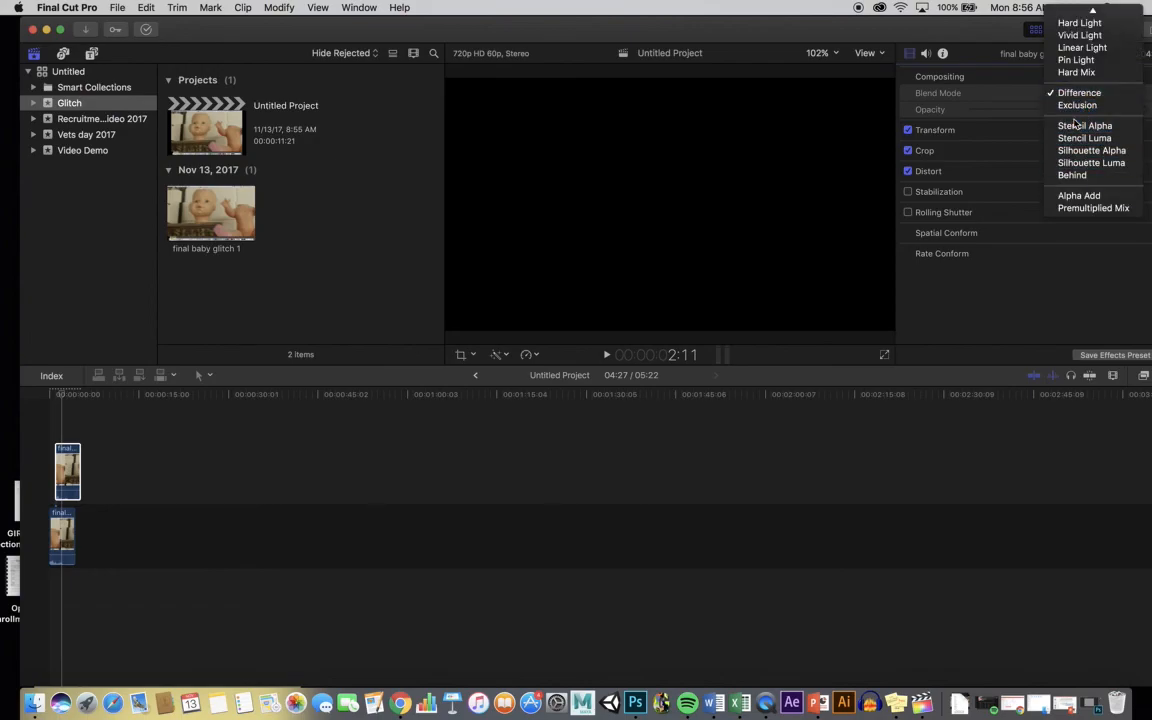
pyautogui.scroll(5, 1076, 124)
pyautogui.click(1081, 225)
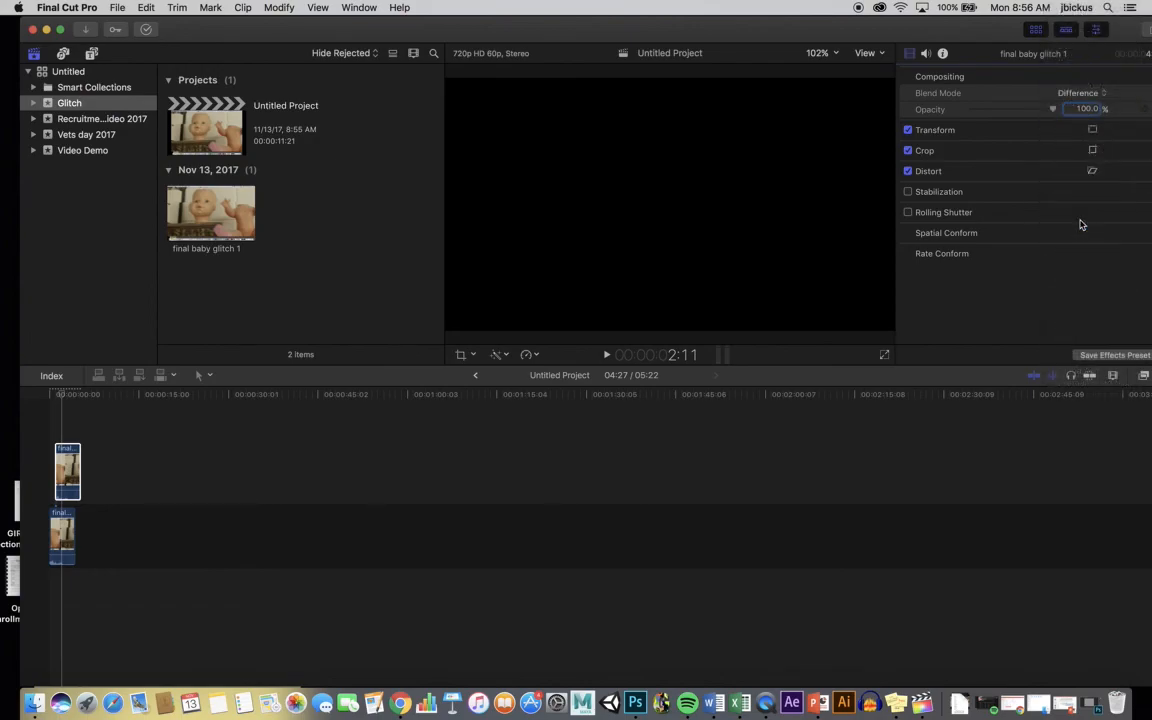
pyautogui.click(59, 398)
pyautogui.press('space')
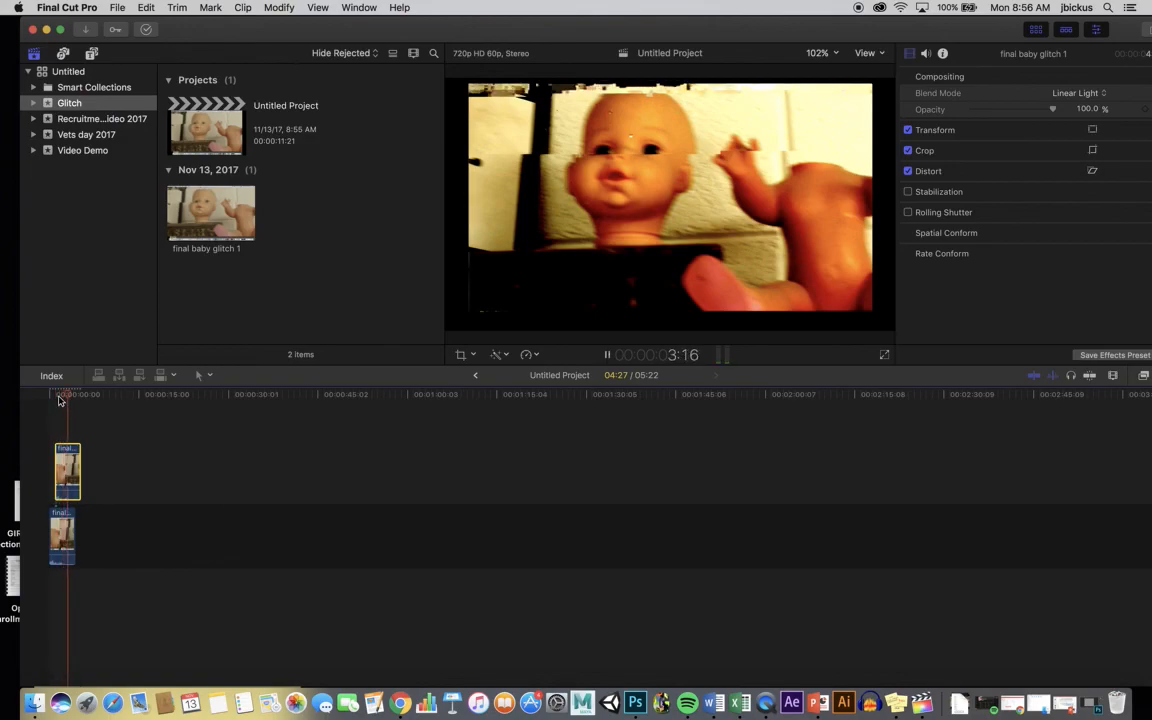
pyautogui.click(41, 391)
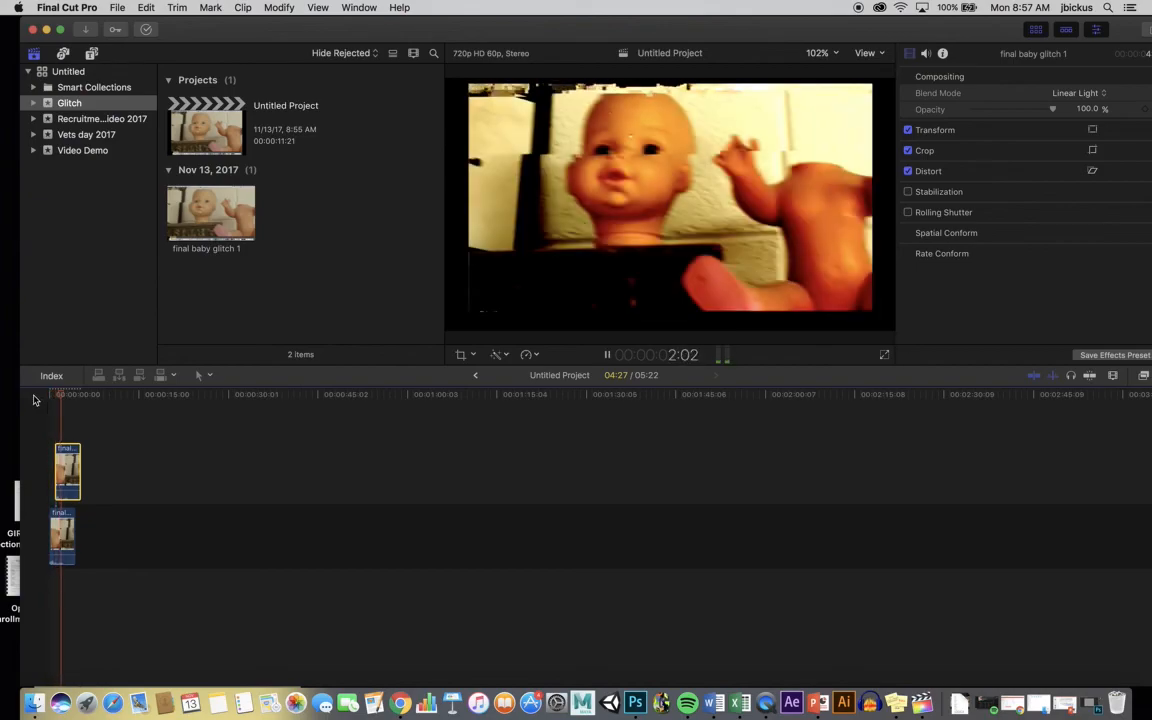
pyautogui.press('space')
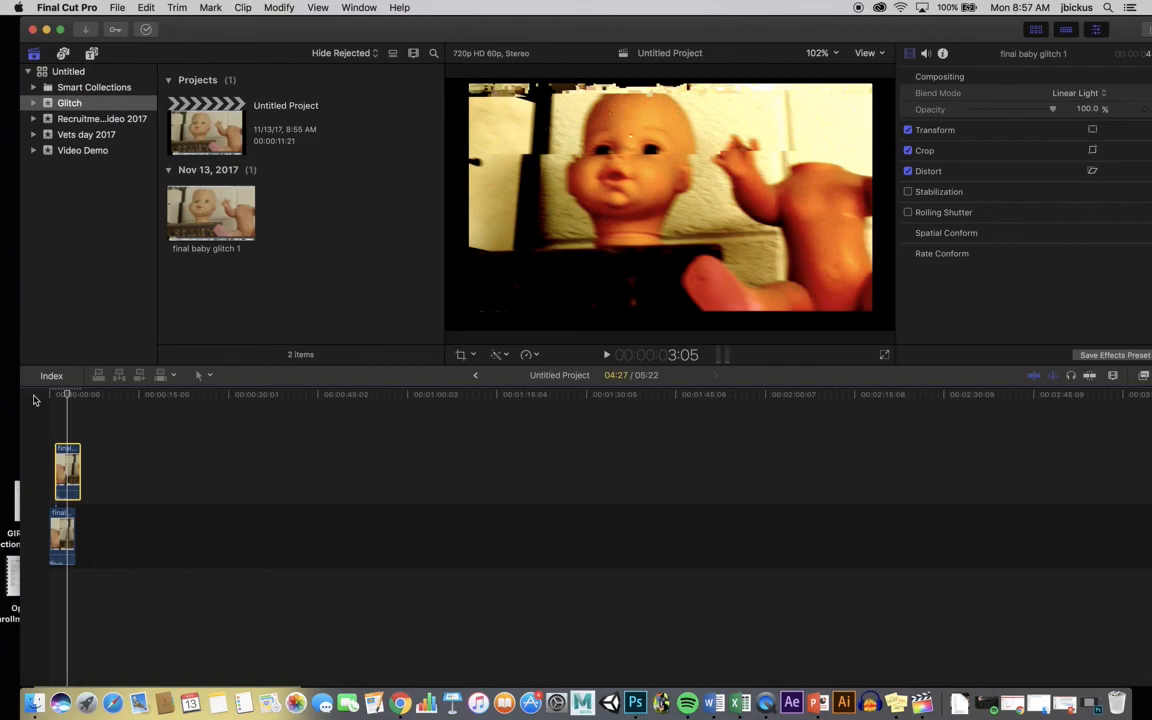